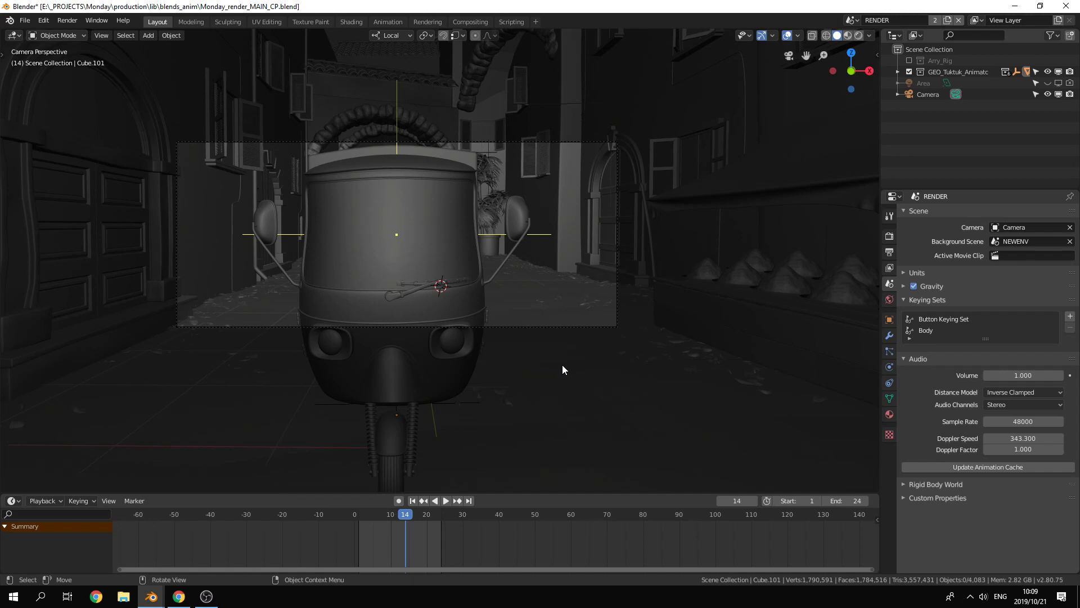
Step: Exclude the GEO_Tuktuk_Animatc collection from the view layer so only the street environment remains
scroll(526, 330, up, 2)
shift+middle_drag(510, 265, 560, 298)
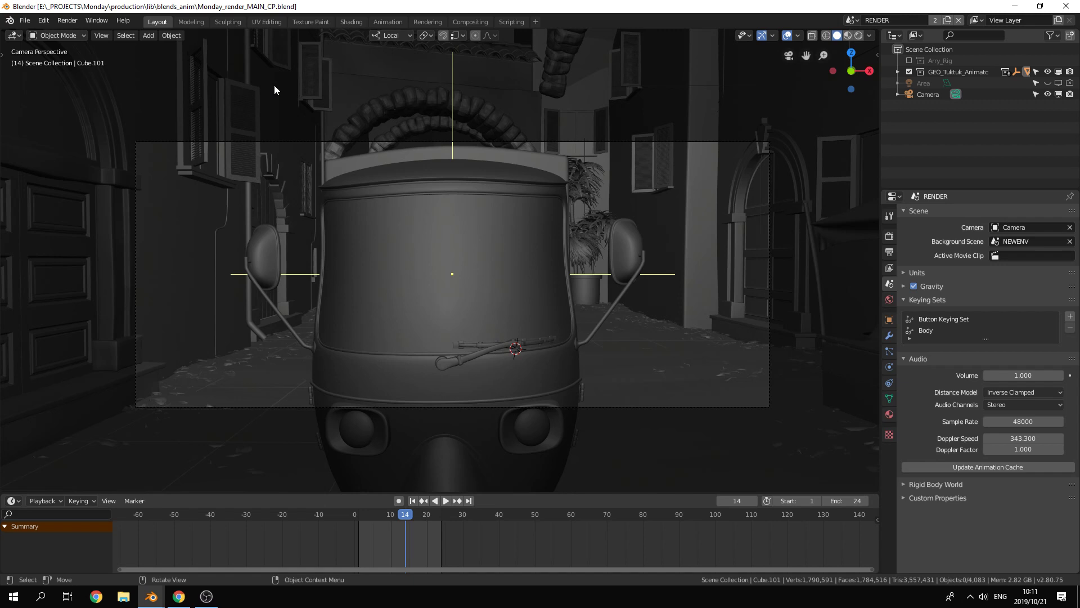
click(909, 72)
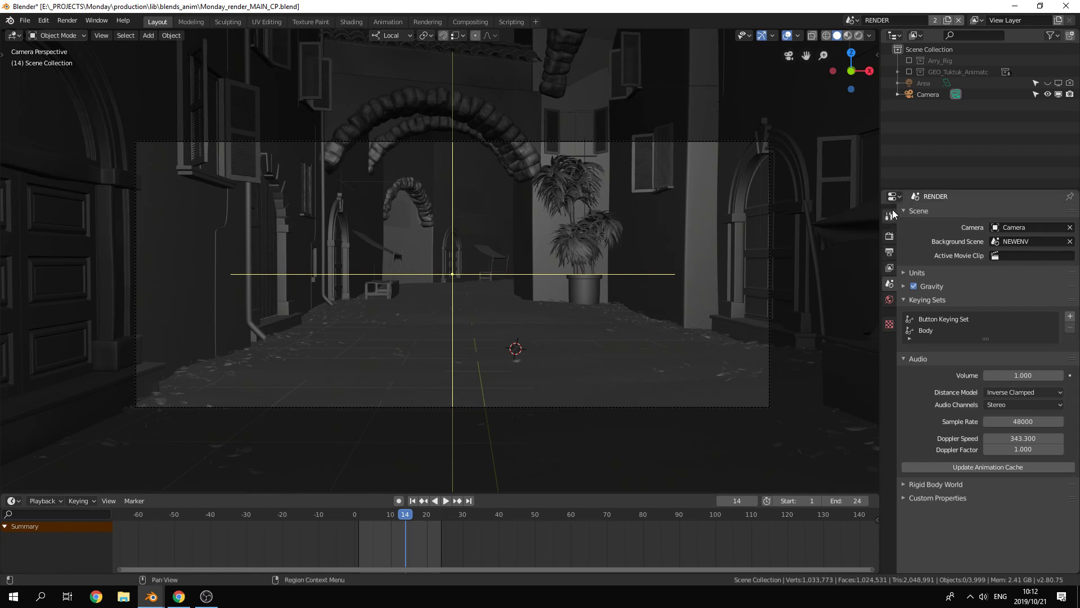
Step: Open the scene's render settings and review the Cycles render devices in the system preferences
click(889, 235)
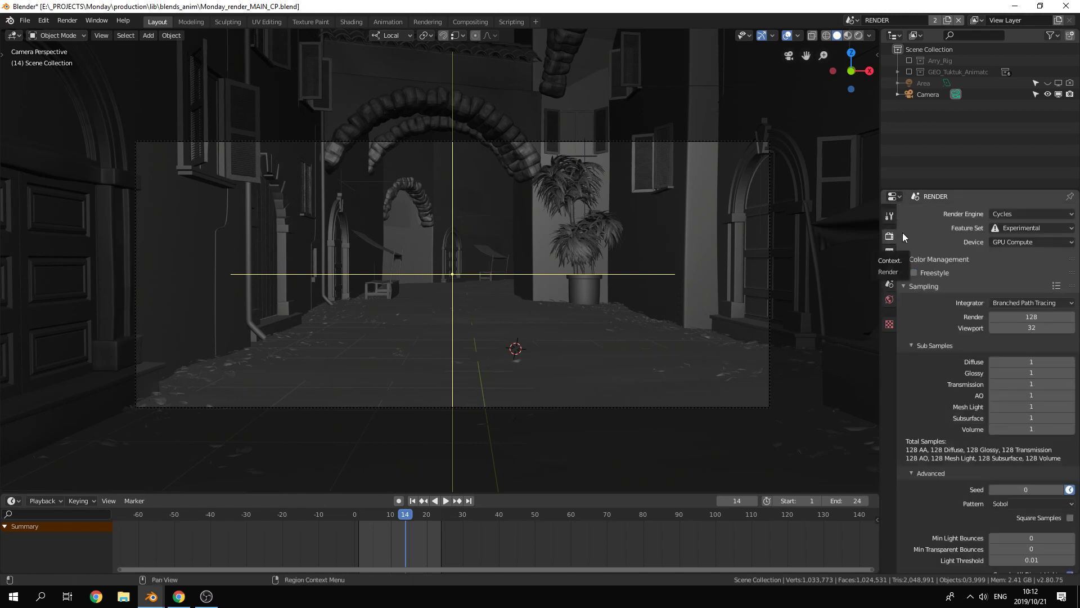
click(1018, 245)
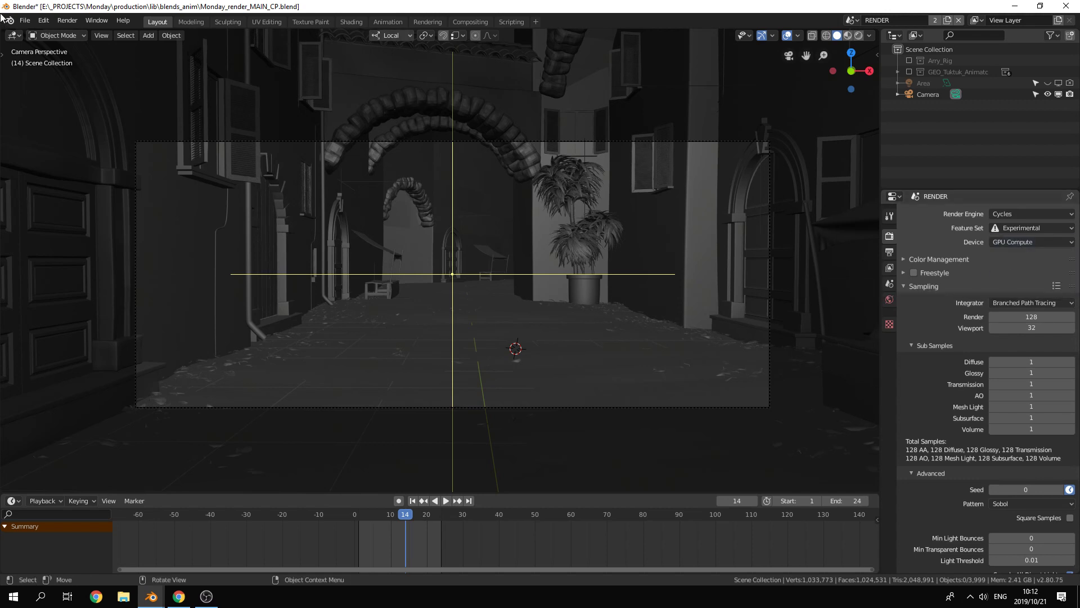
click(43, 20)
click(77, 168)
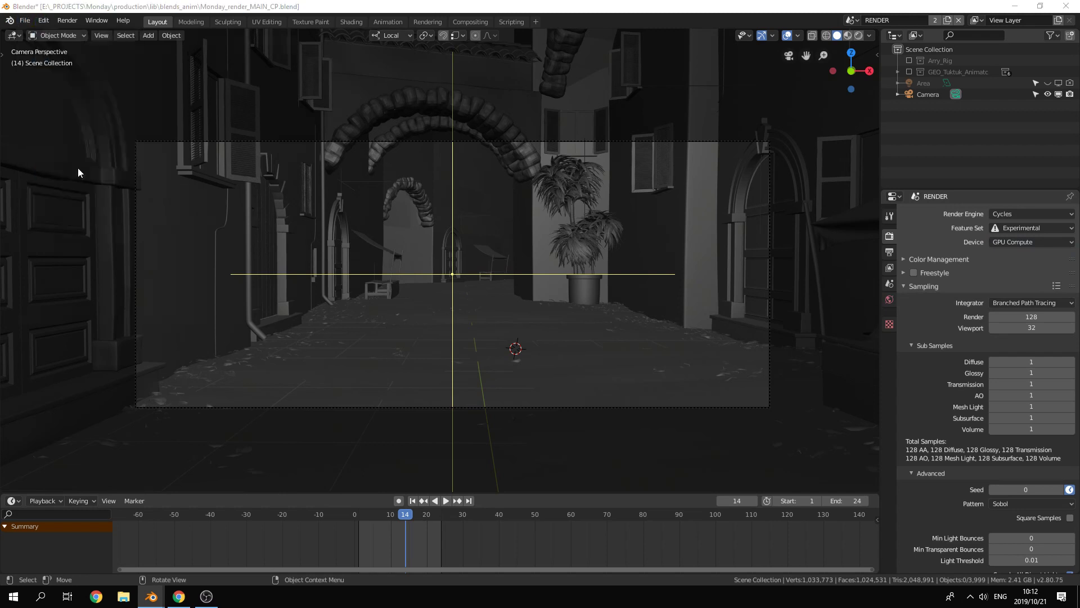
drag(204, 55, 568, 120)
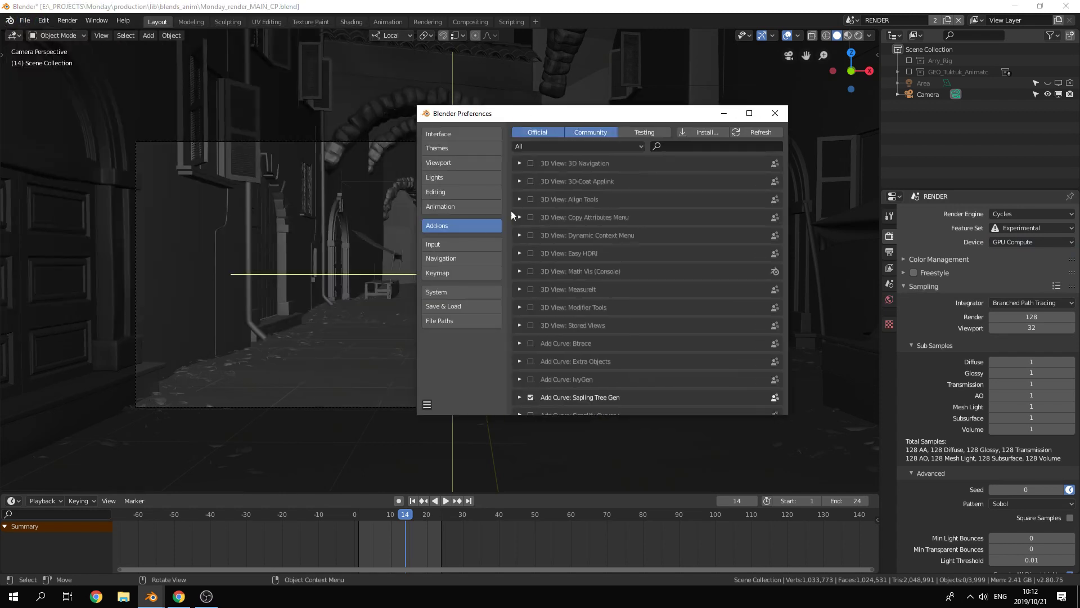
click(445, 292)
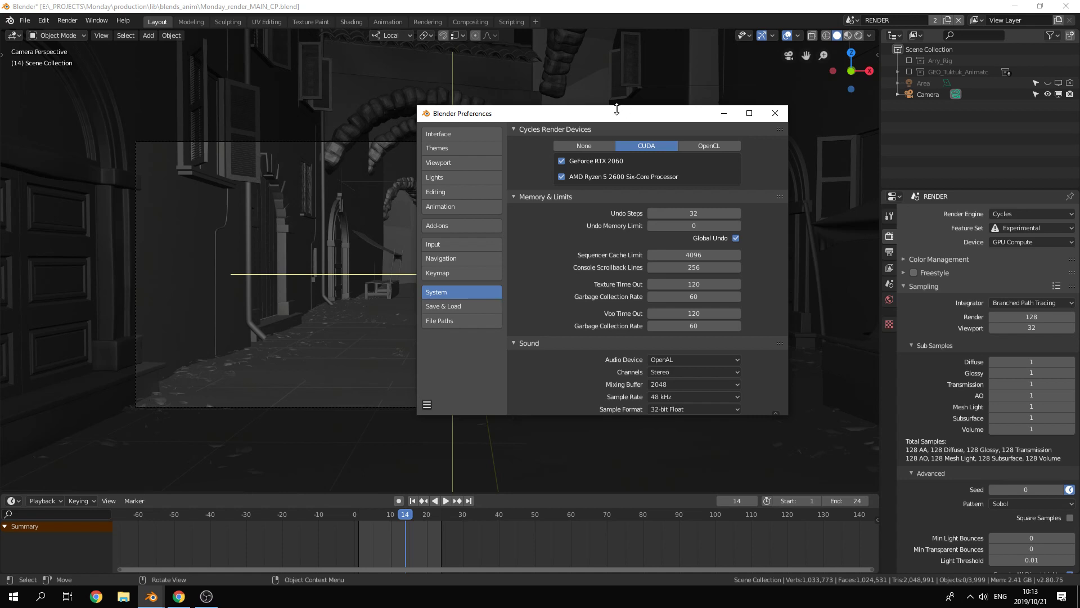
drag(625, 116, 556, 104)
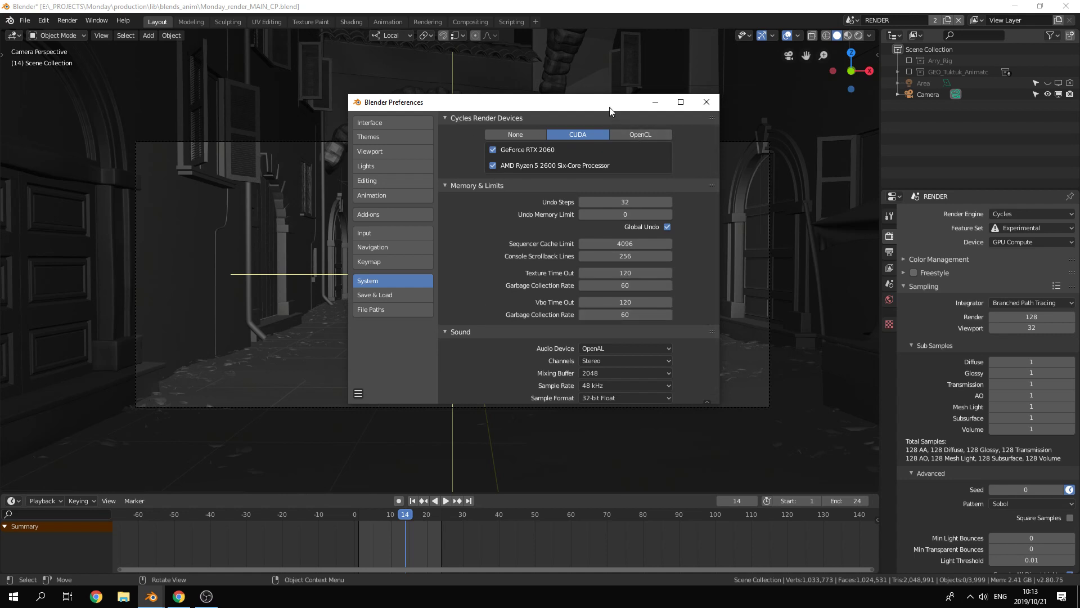
drag(610, 107, 596, 128)
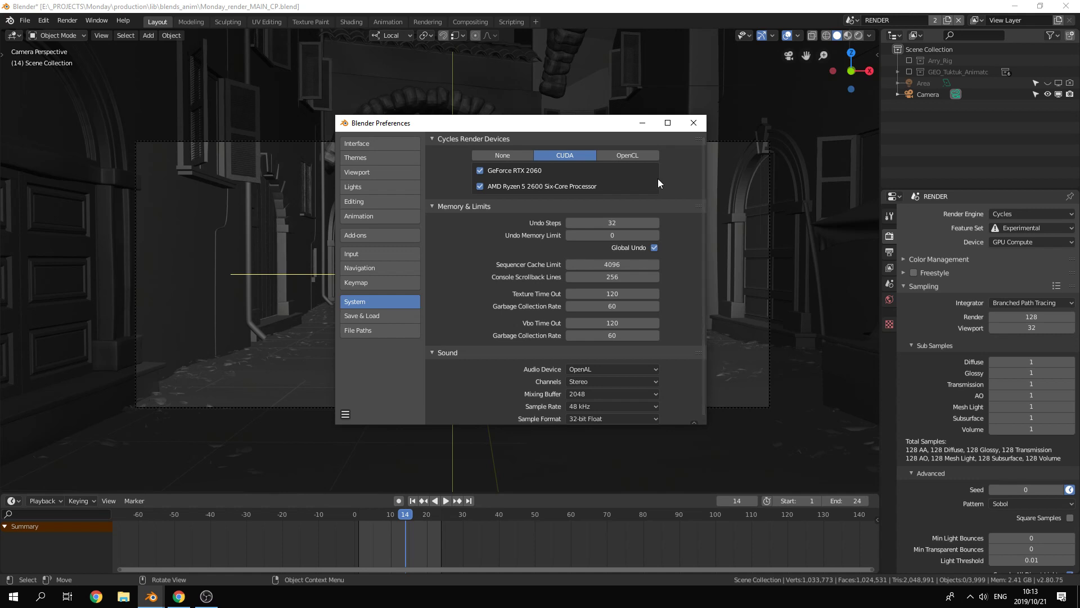
click(692, 123)
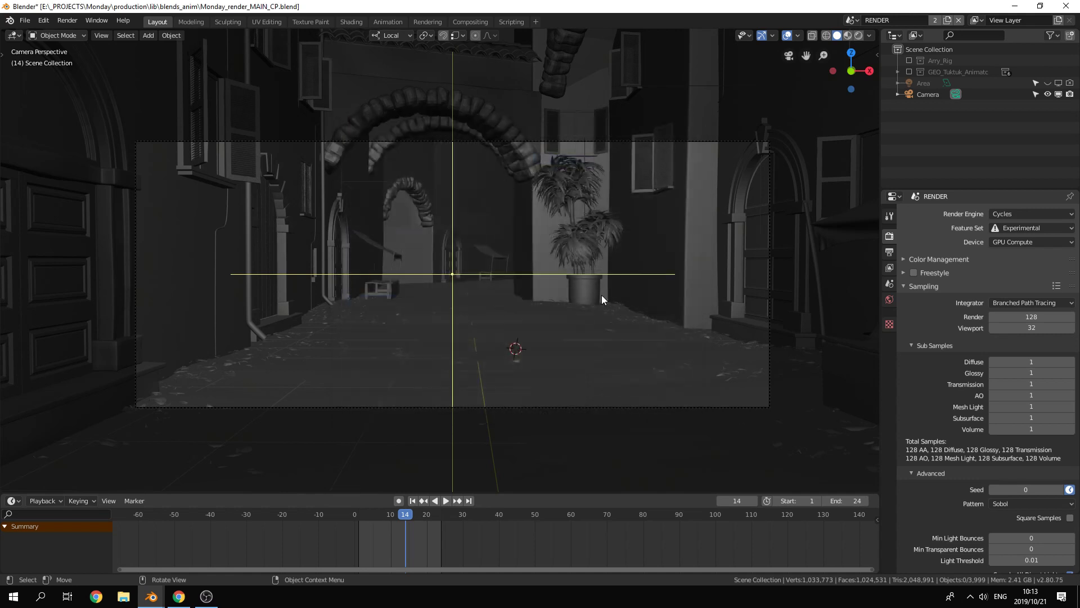
Step: Review the render device choices and set the sampling integrator to Path Tracing
click(1016, 242)
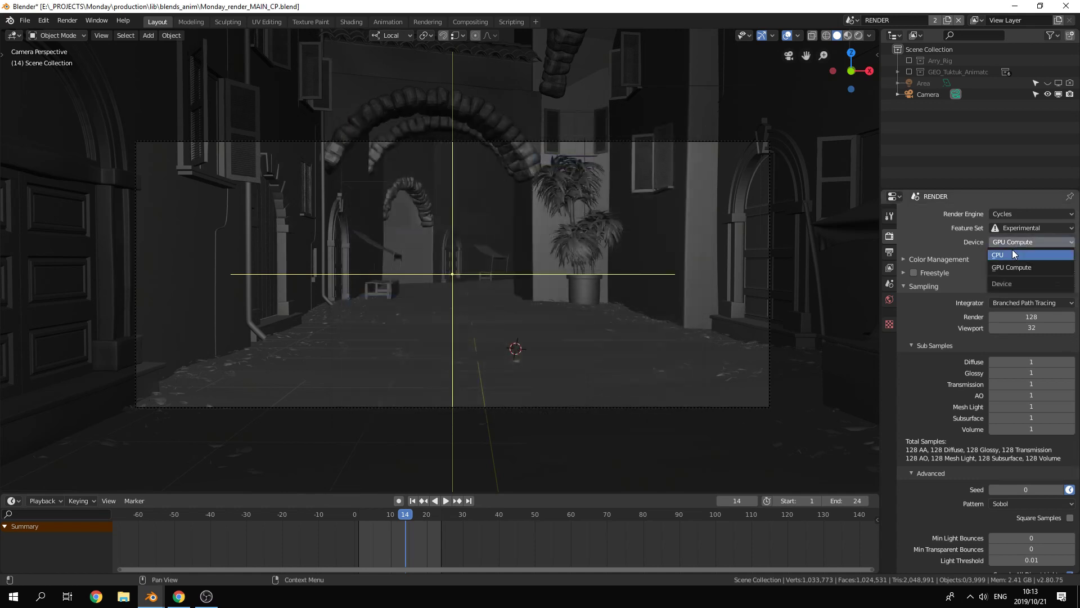
click(1014, 242)
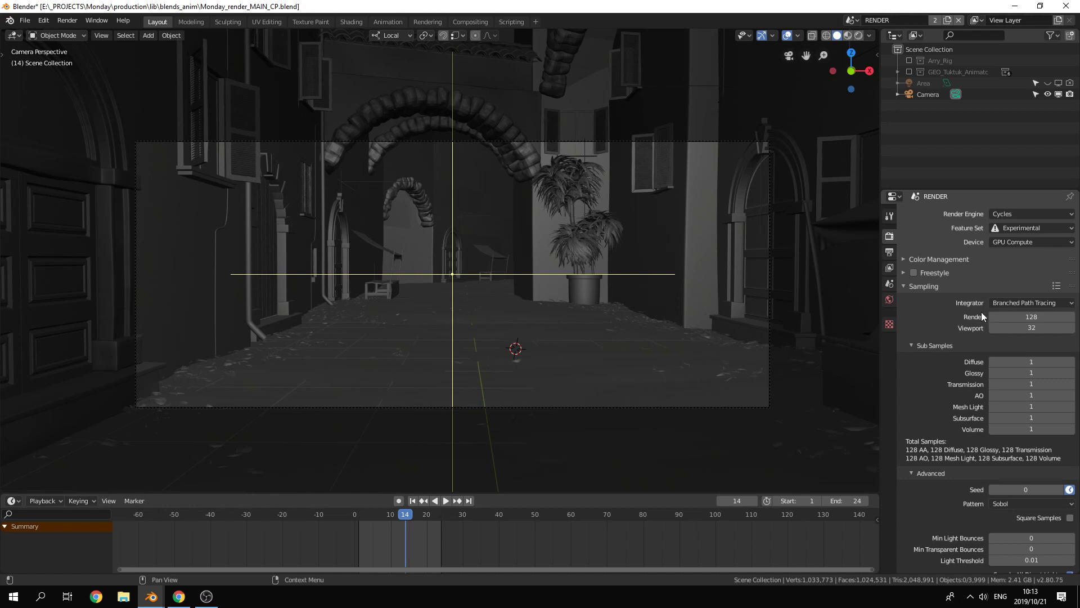
click(902, 286)
click(902, 286)
click(1034, 302)
click(1041, 325)
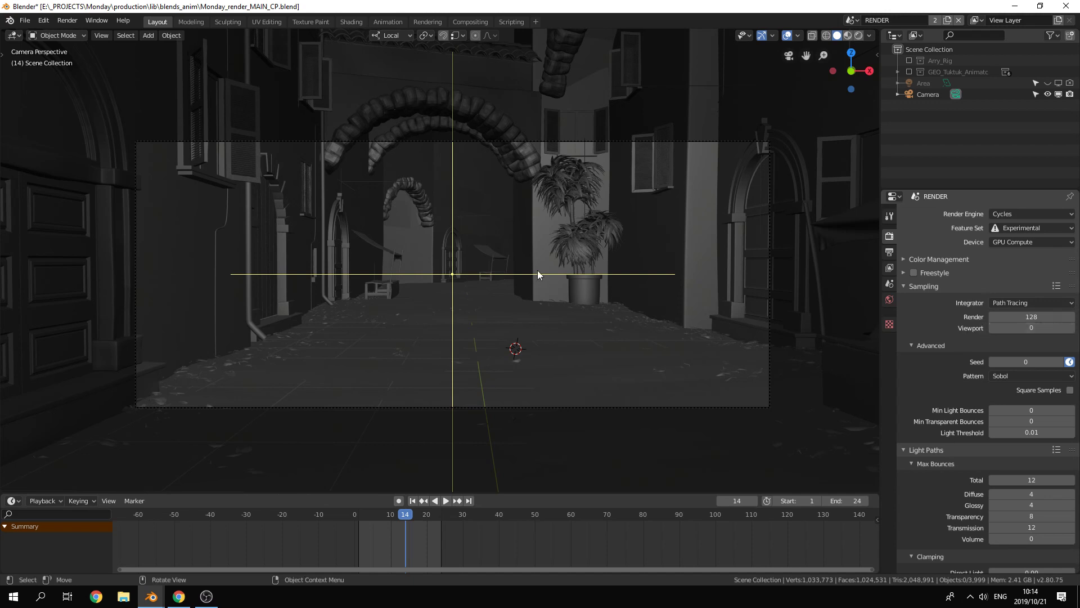
Step: Preview the street in rendered viewport shading with the overlays hidden
click(858, 35)
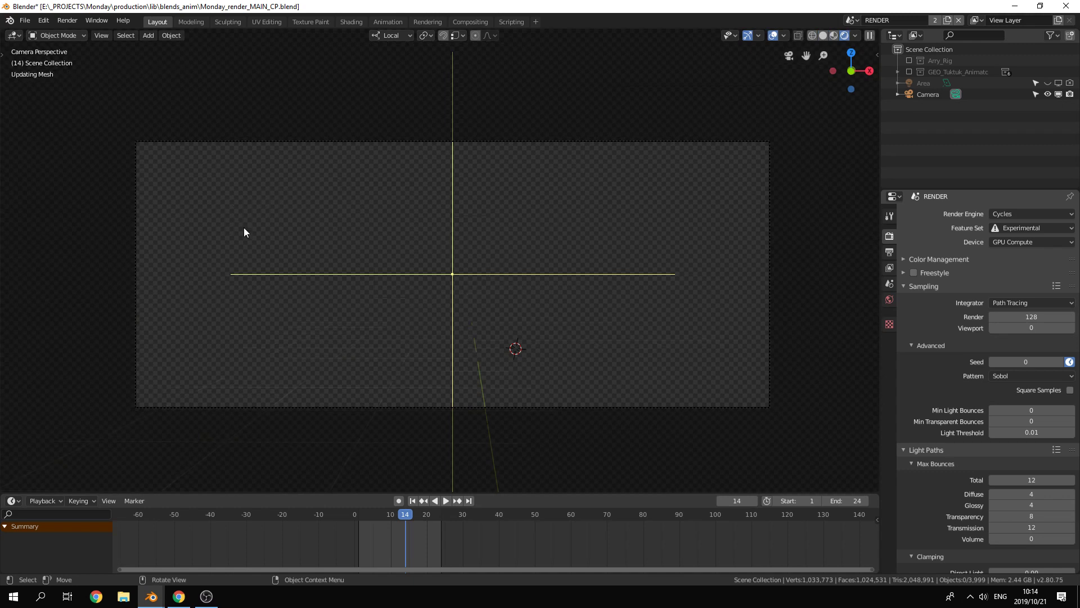
click(773, 35)
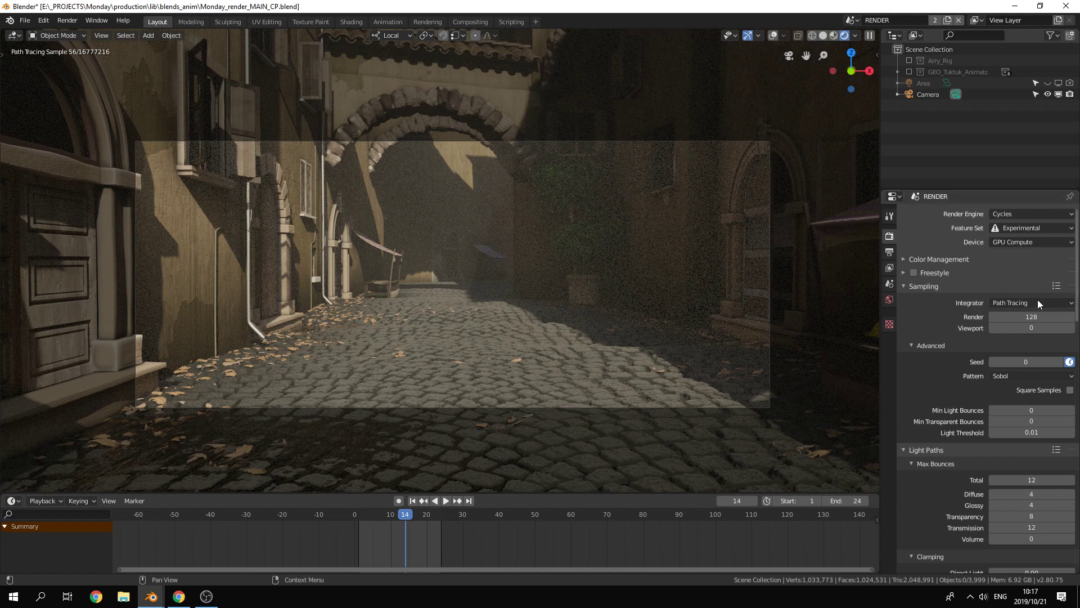
Step: Try the Branched Path Tracing integrator with the volume sub-samples set to 5
click(1011, 304)
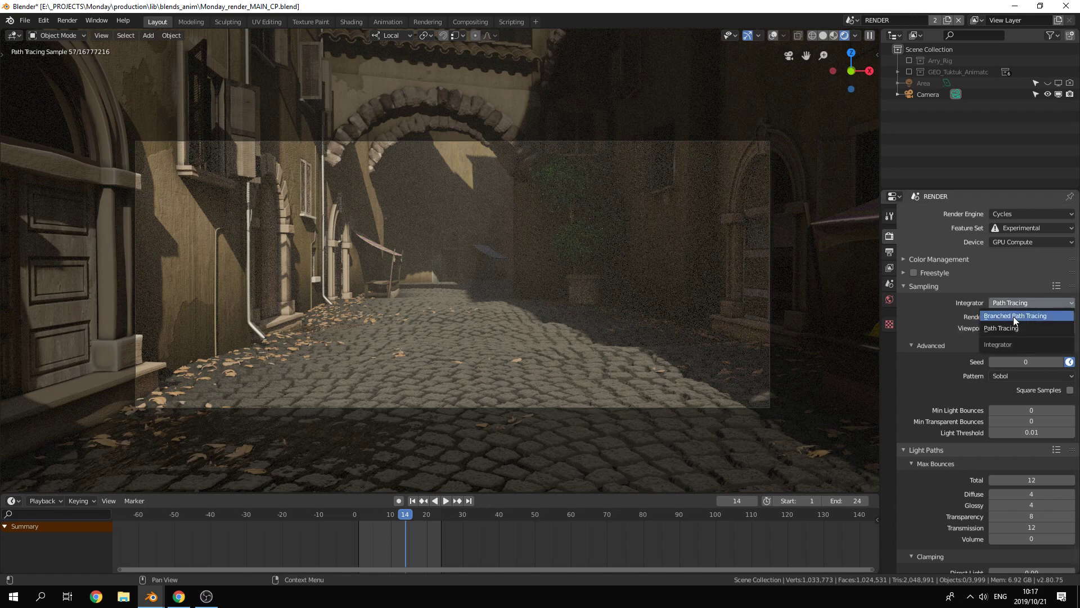
click(1011, 313)
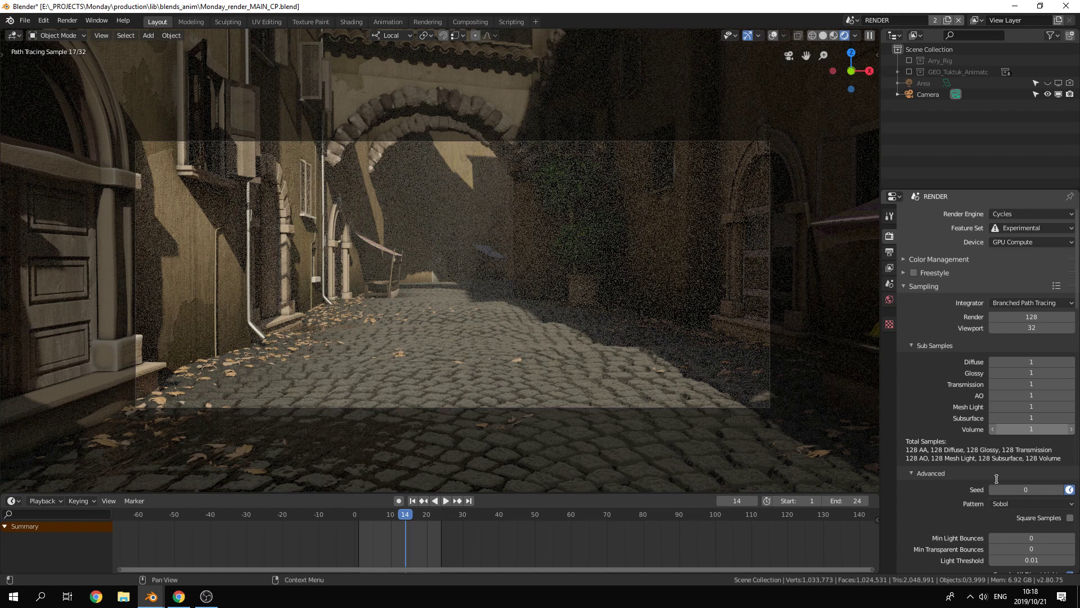
click(1013, 429)
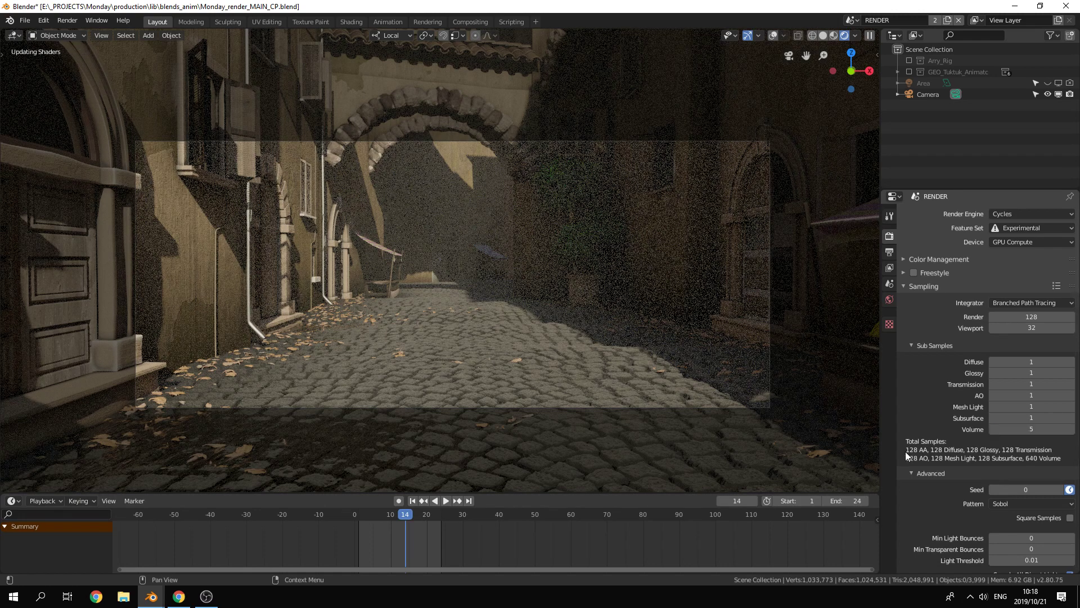
text(5)
key(Return)
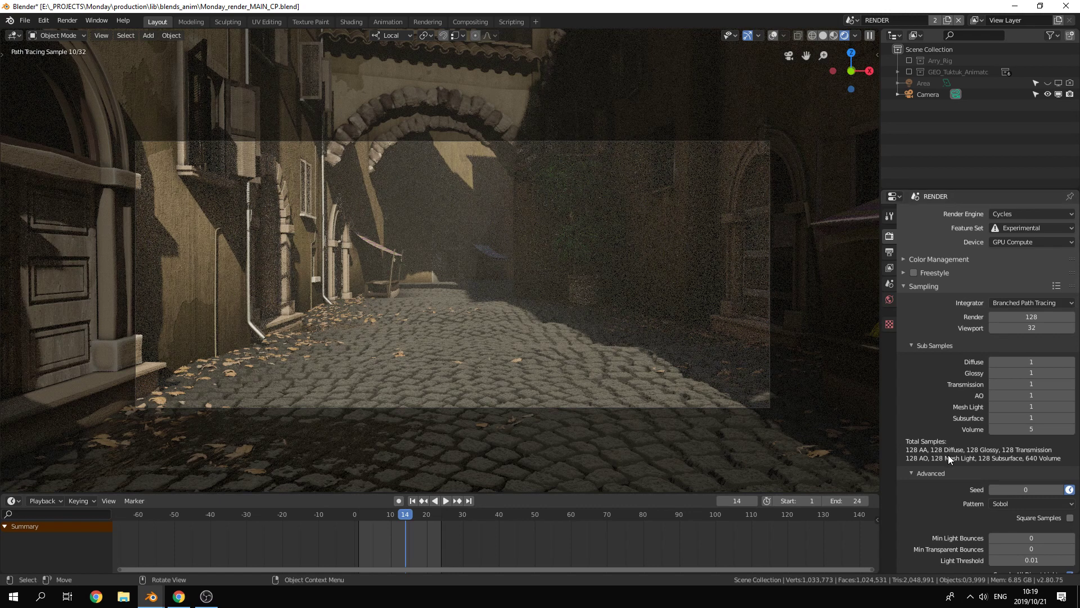
Step: Pause the viewport render and return to the camera view in solid shading
click(861, 84)
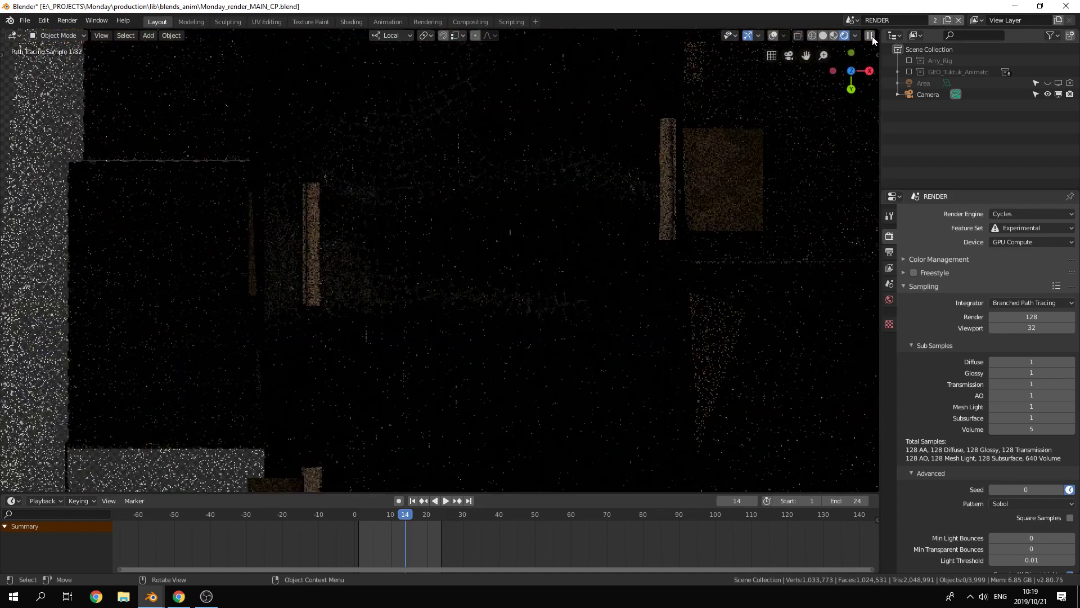
click(870, 36)
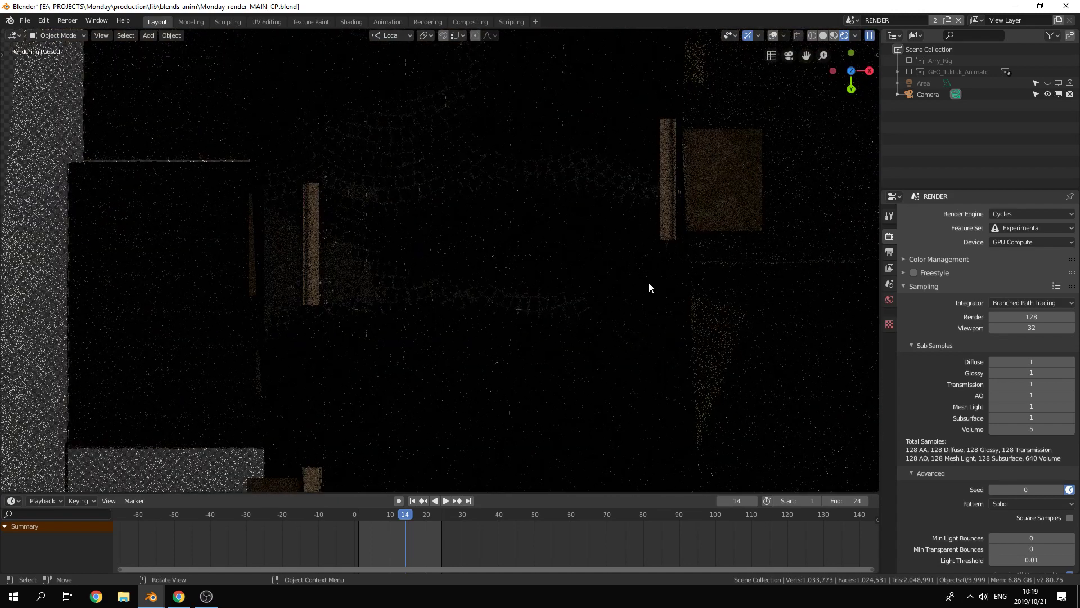
key(KP_0)
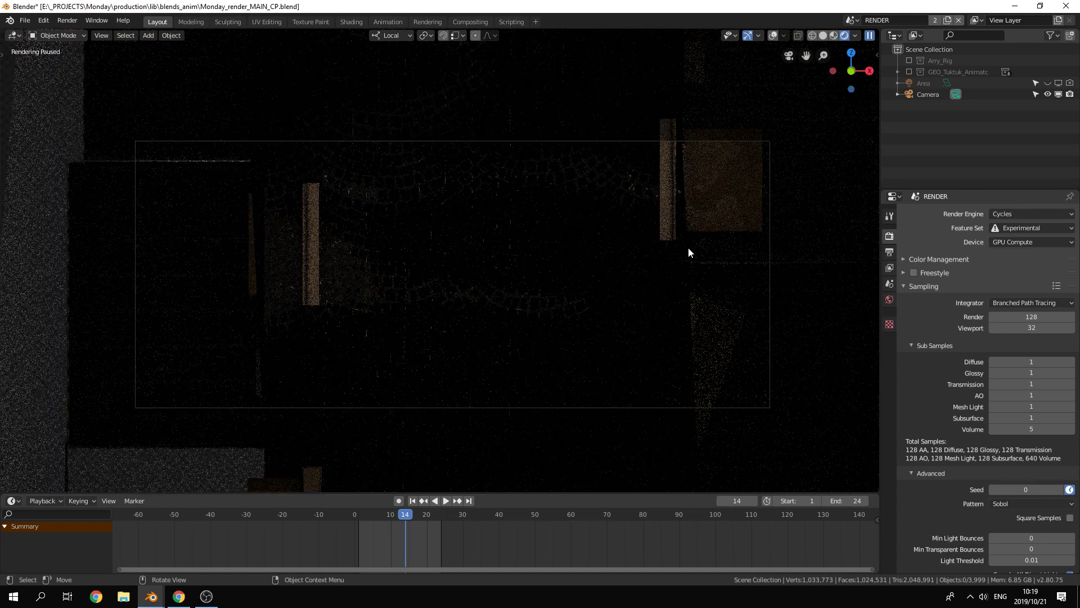
click(823, 36)
Step: Set the volume sub-samples to 1 and switch the integrator to Path Tracing
scroll(993, 449, down, 3)
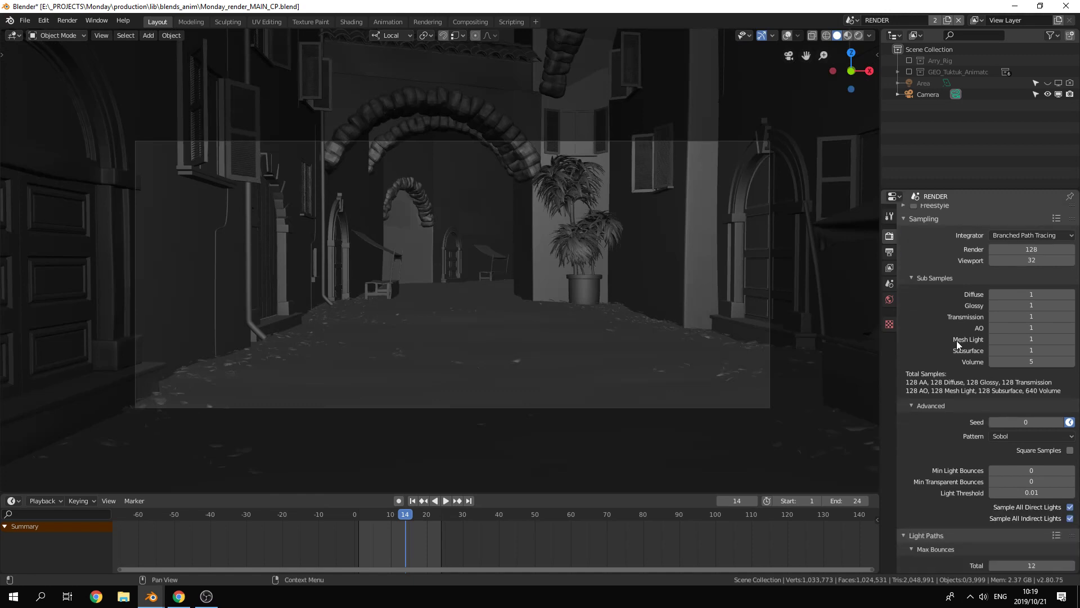
click(1045, 360)
text(1)
key(Return)
click(1047, 239)
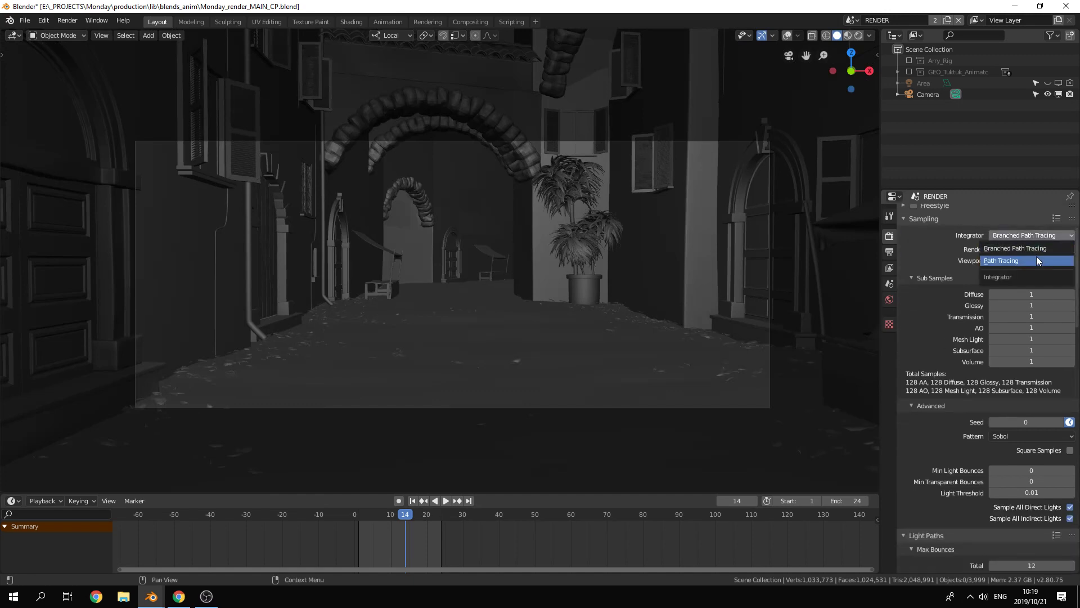
click(1012, 261)
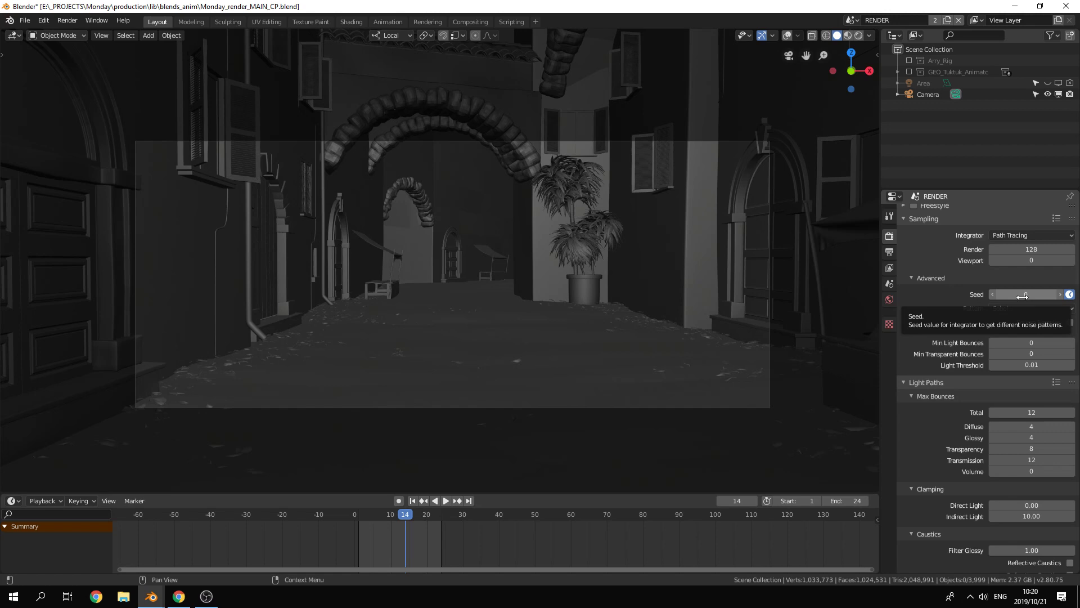
Step: Toggle the animated seed option off and on again in the advanced sampling settings
click(1071, 294)
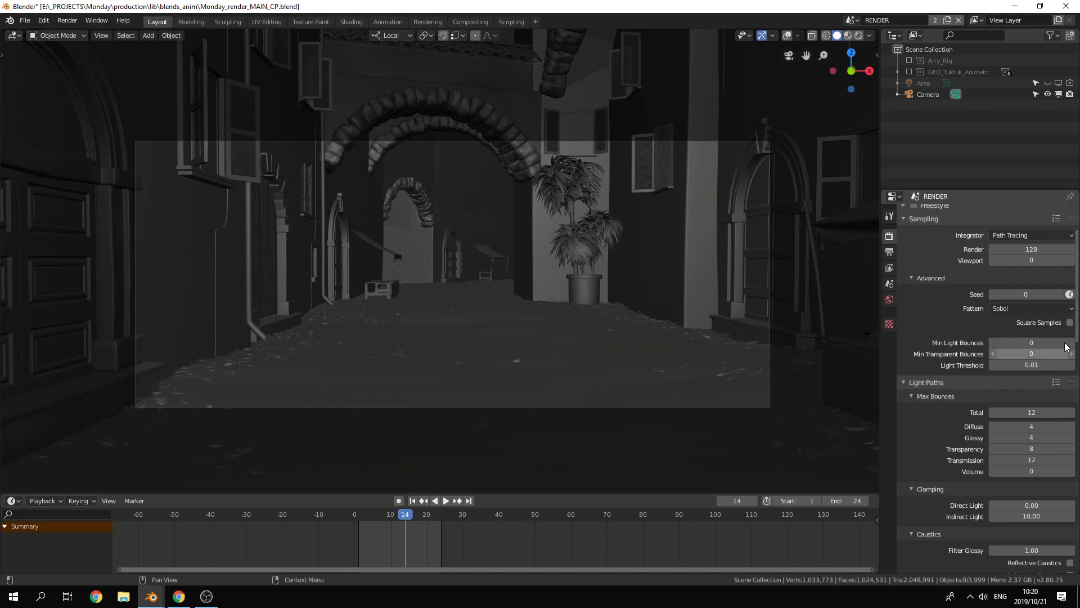
click(1071, 296)
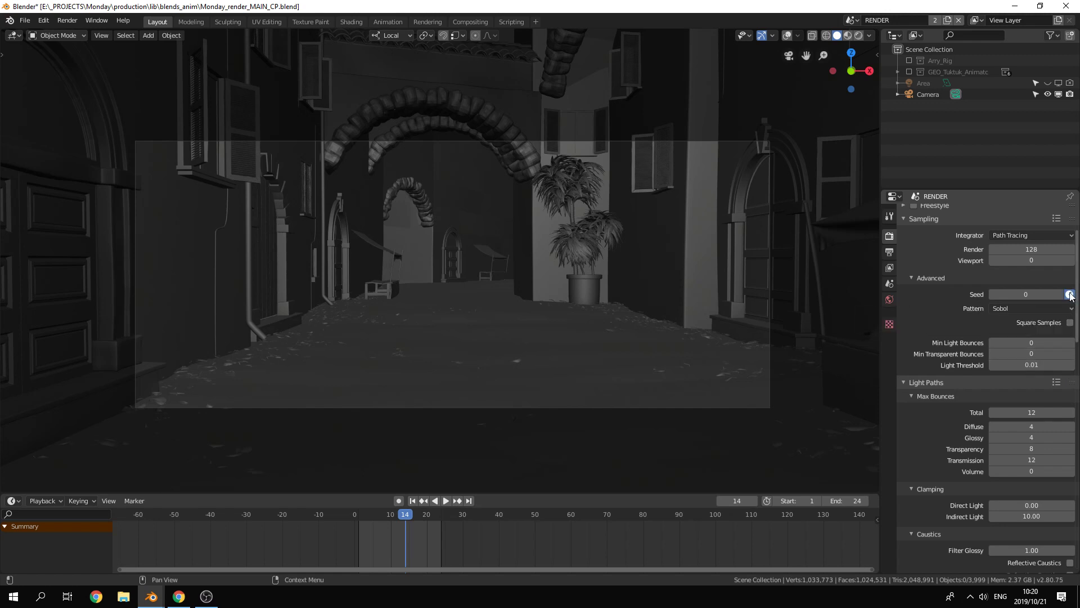
click(1069, 296)
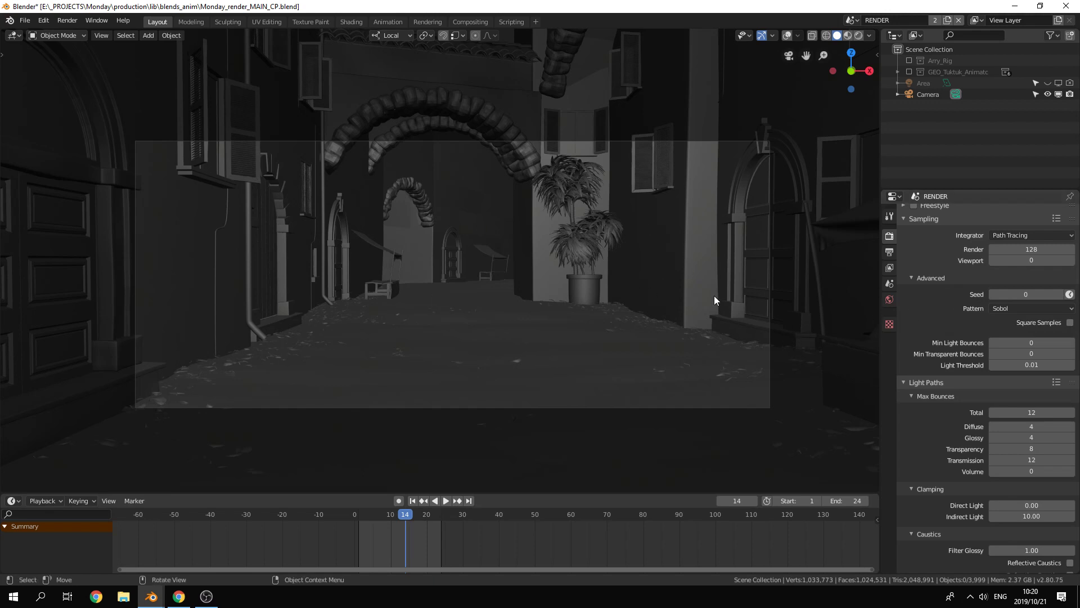
click(1066, 298)
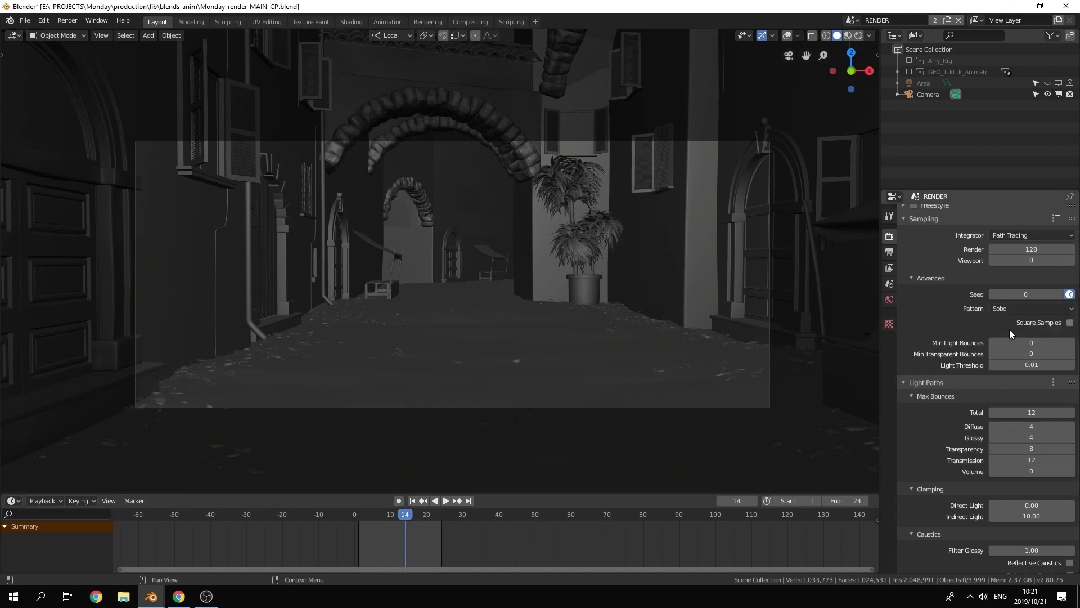
Step: Examine the light path bounces, clamping, caustics, subdivision and simplify settings
scroll(998, 325, down, 3)
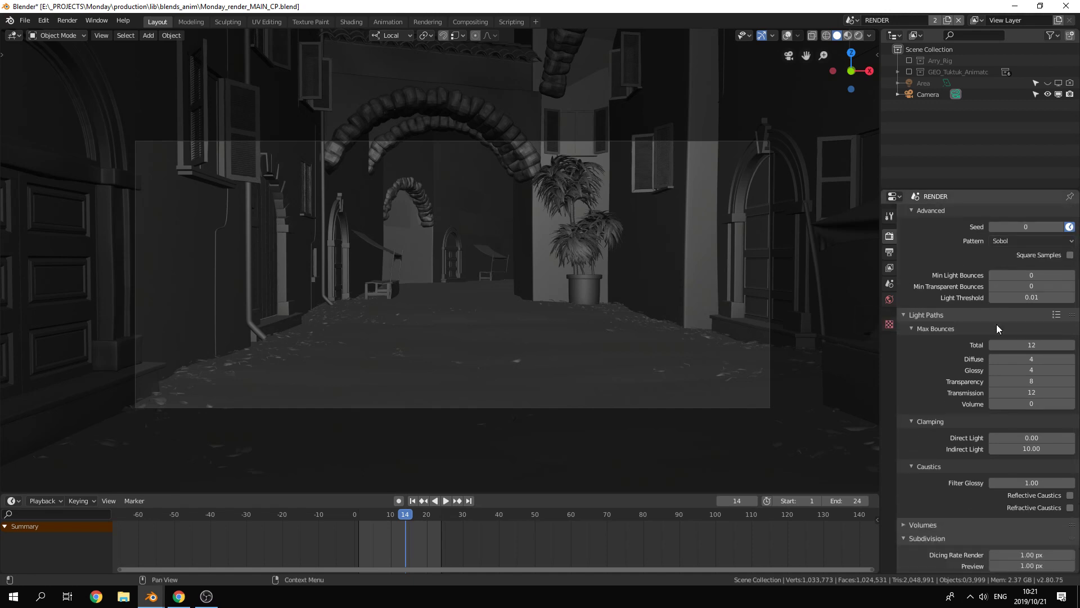
scroll(954, 339, down, 5)
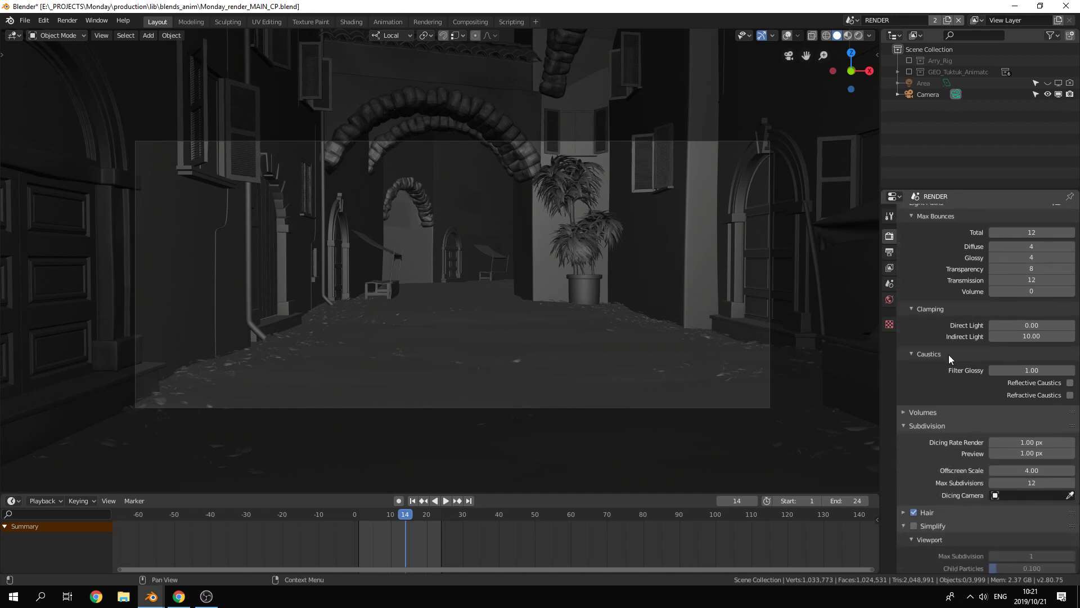
scroll(935, 321, up, 2)
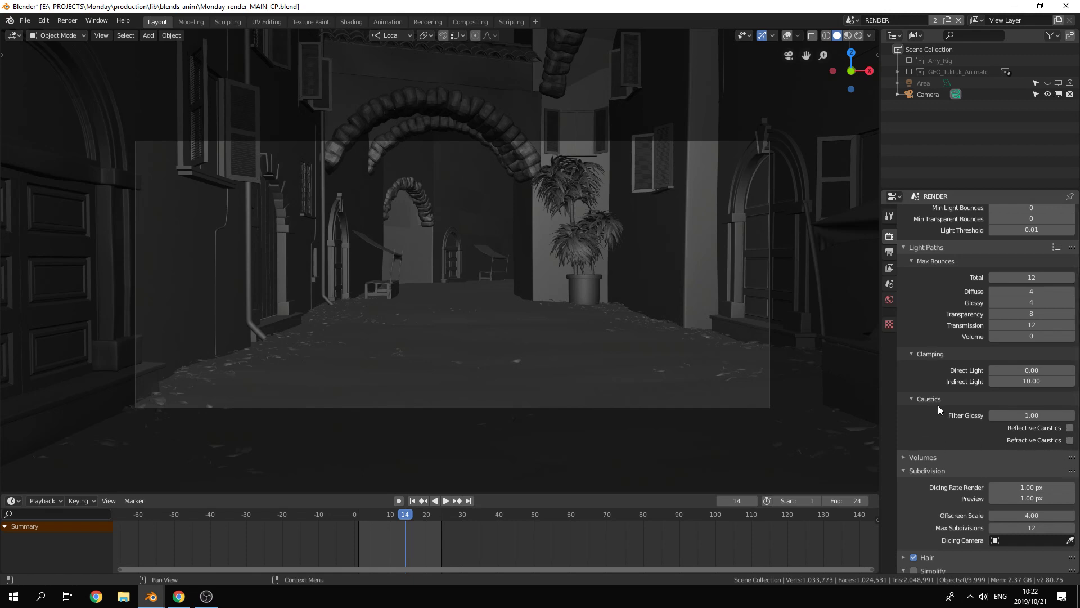
scroll(937, 404, down, 8)
scroll(943, 417, up, 5)
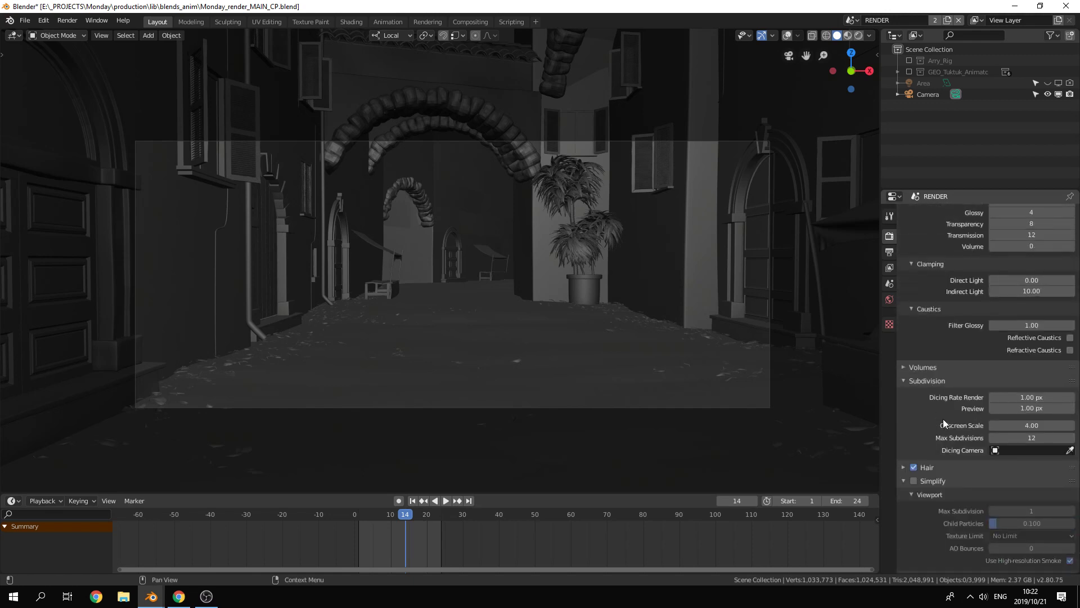
scroll(943, 419, down, 2)
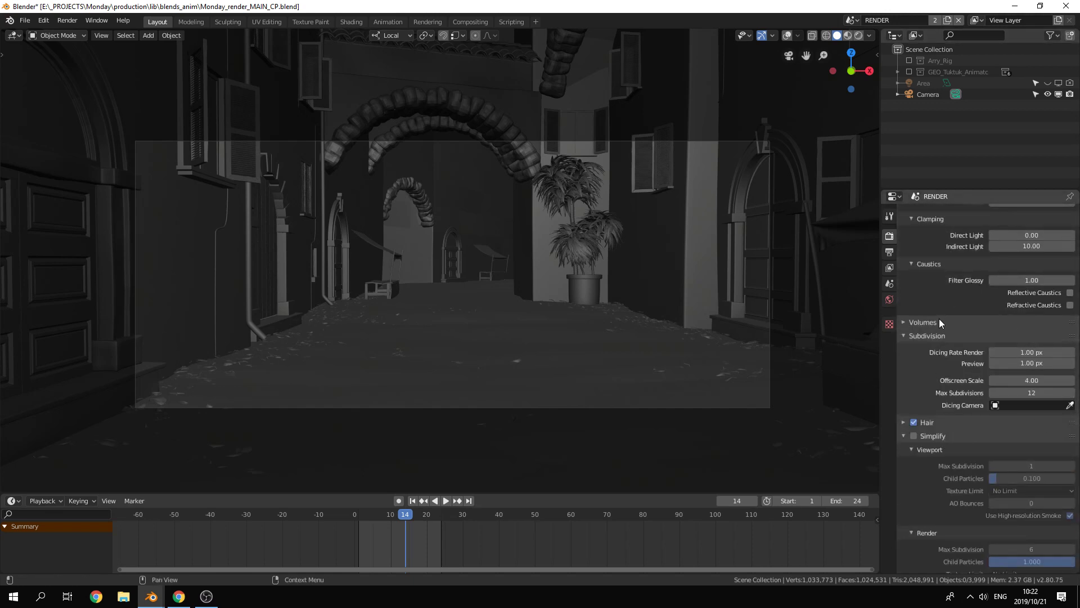
scroll(938, 319, down, 10)
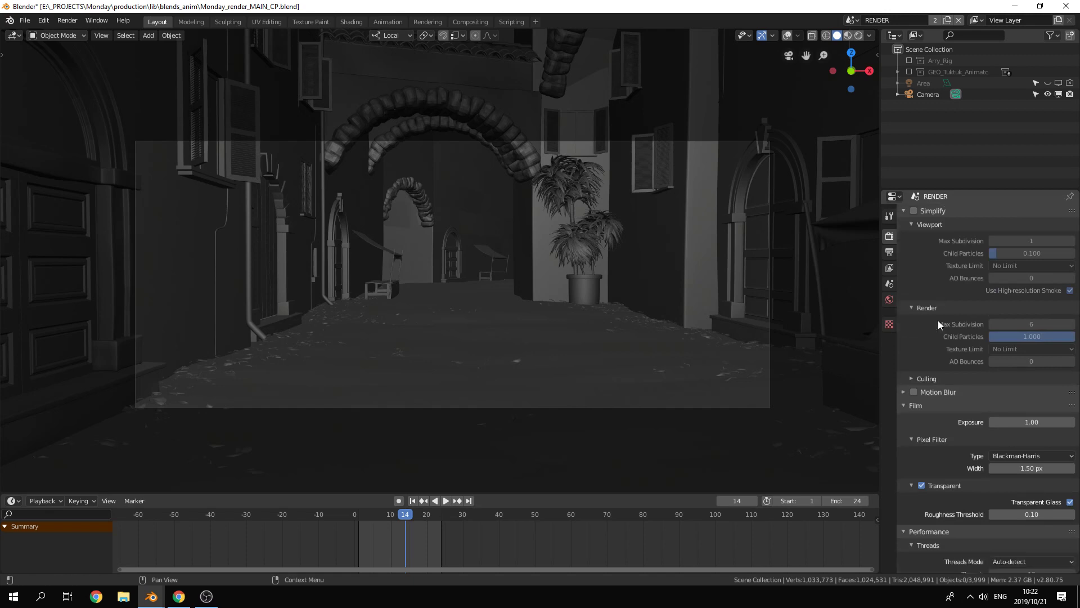
Step: Turn off the Transparent and Transparent Glass options in the Film settings
scroll(938, 324, down, 3)
click(923, 337)
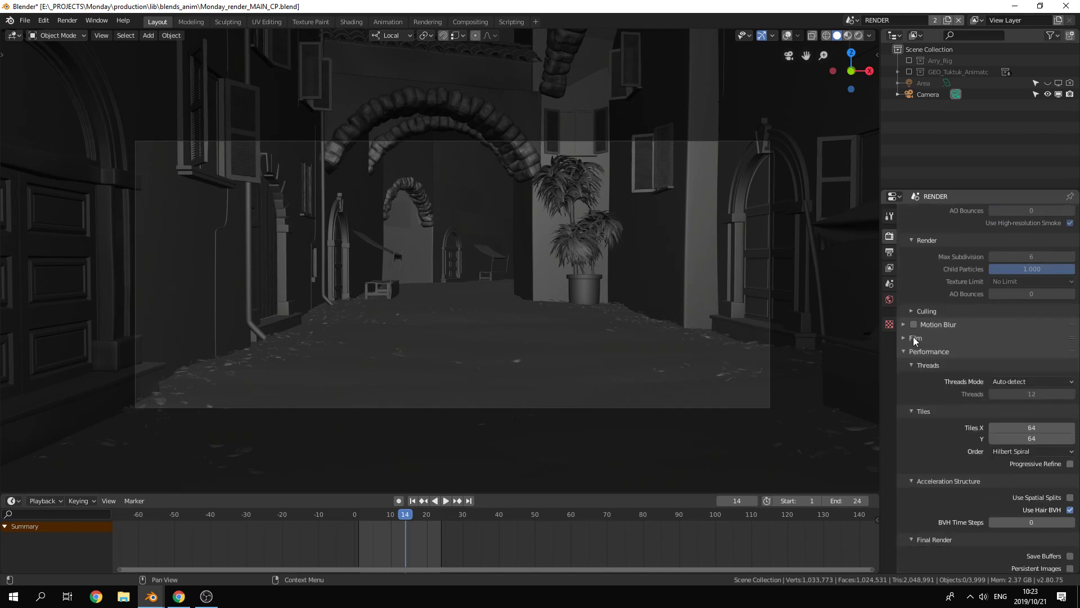
click(911, 338)
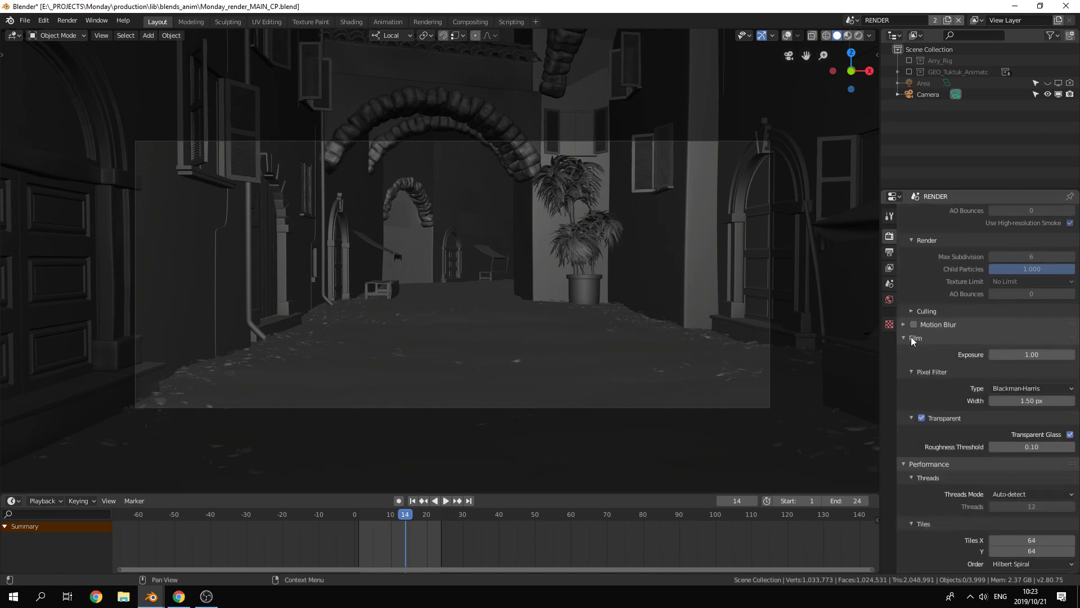
click(922, 418)
click(1071, 434)
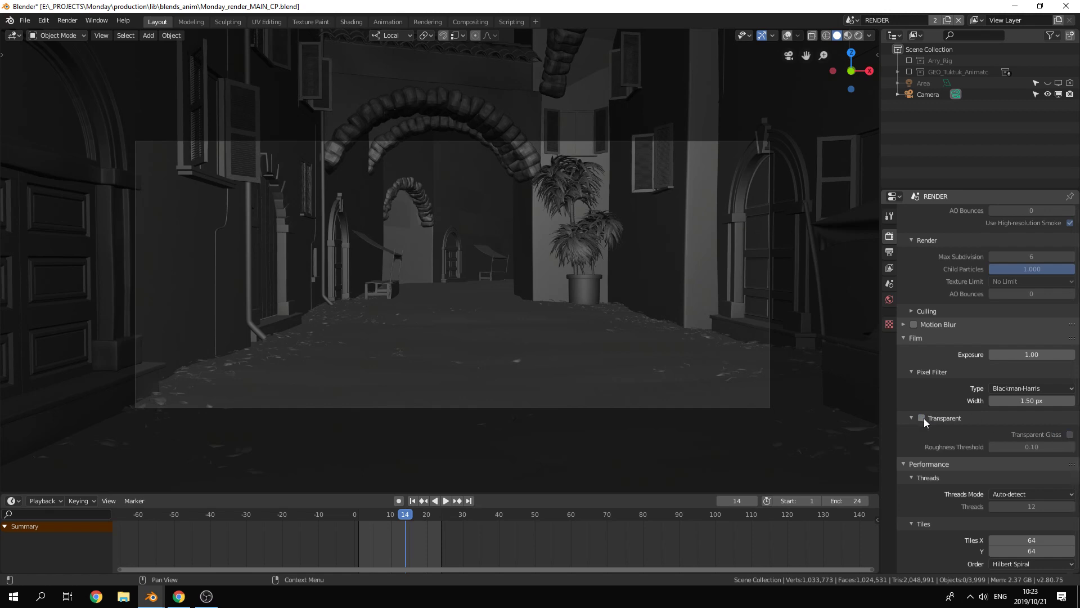
Step: Turn on the Transparent and Transparent Glass options in the Film settings
click(922, 419)
click(1070, 435)
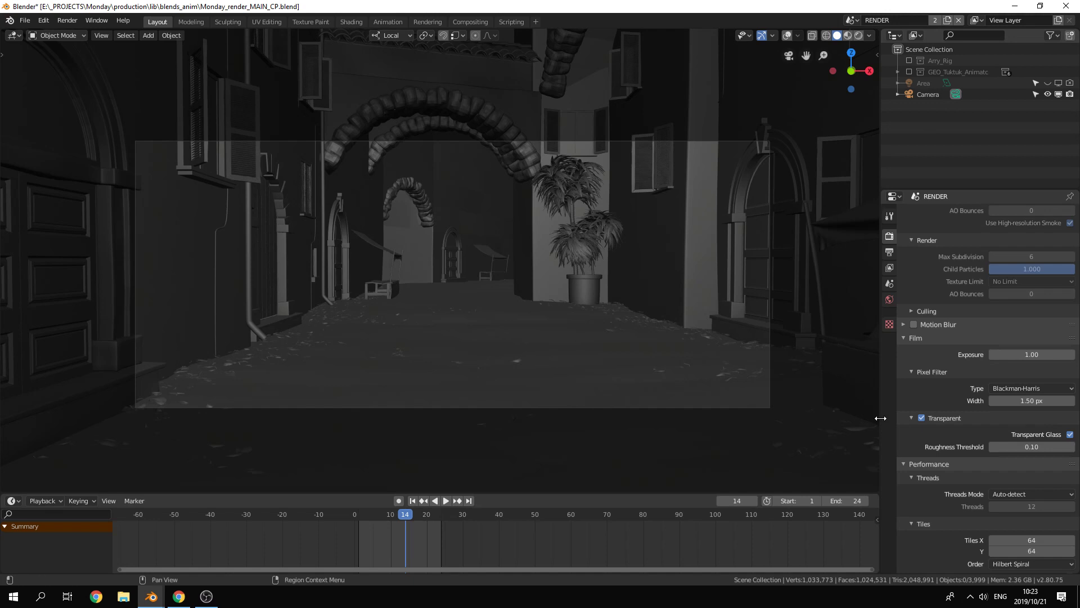
Step: Toggle the film's Transparent and Transparent Glass options off and on again
click(921, 418)
click(920, 418)
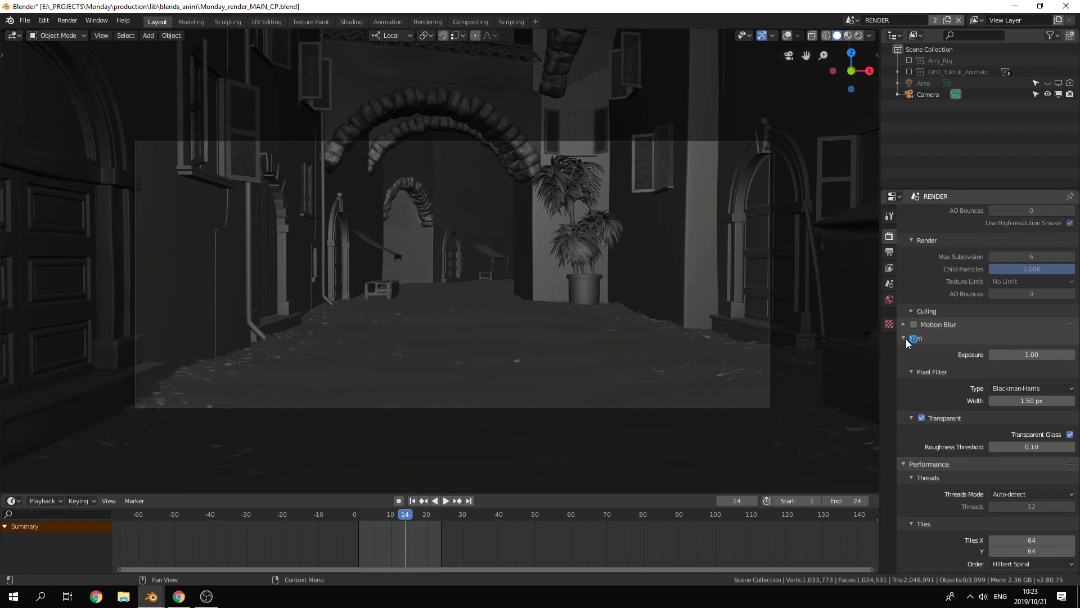
click(922, 418)
click(921, 418)
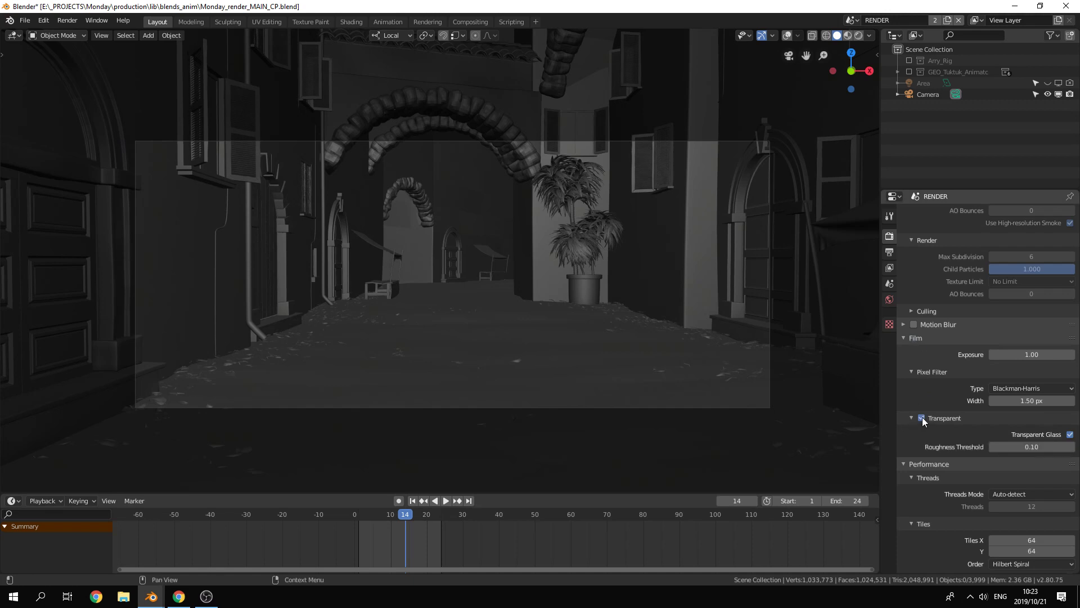
click(1070, 434)
click(1070, 435)
click(1070, 434)
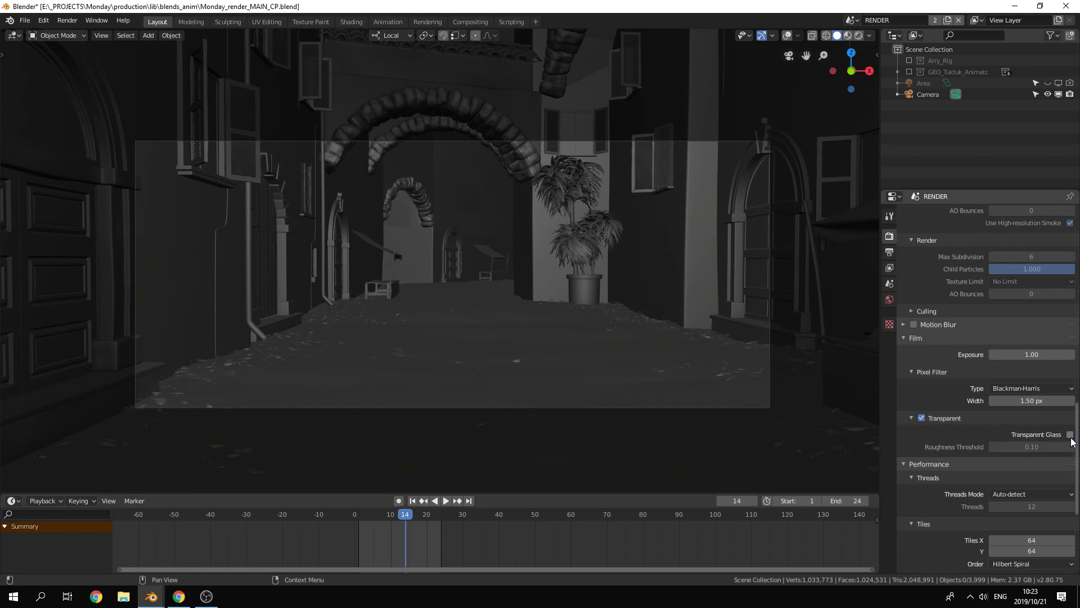
click(1071, 435)
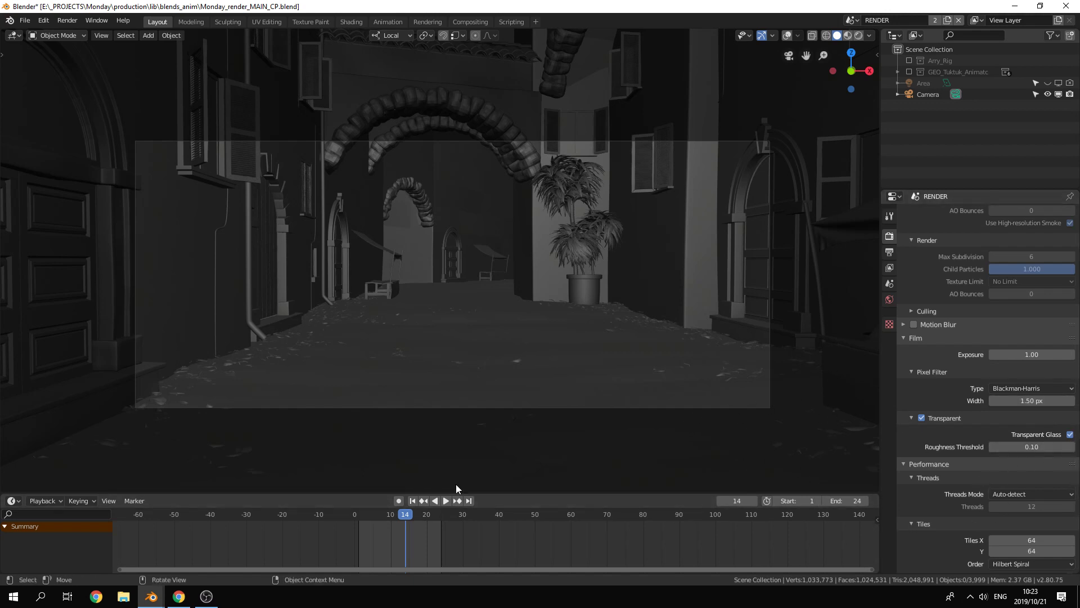
Step: Examine the Performance settings for threads, tiles and acceleration structure, and recheck the sampling and light path settings
scroll(990, 453, down, 6)
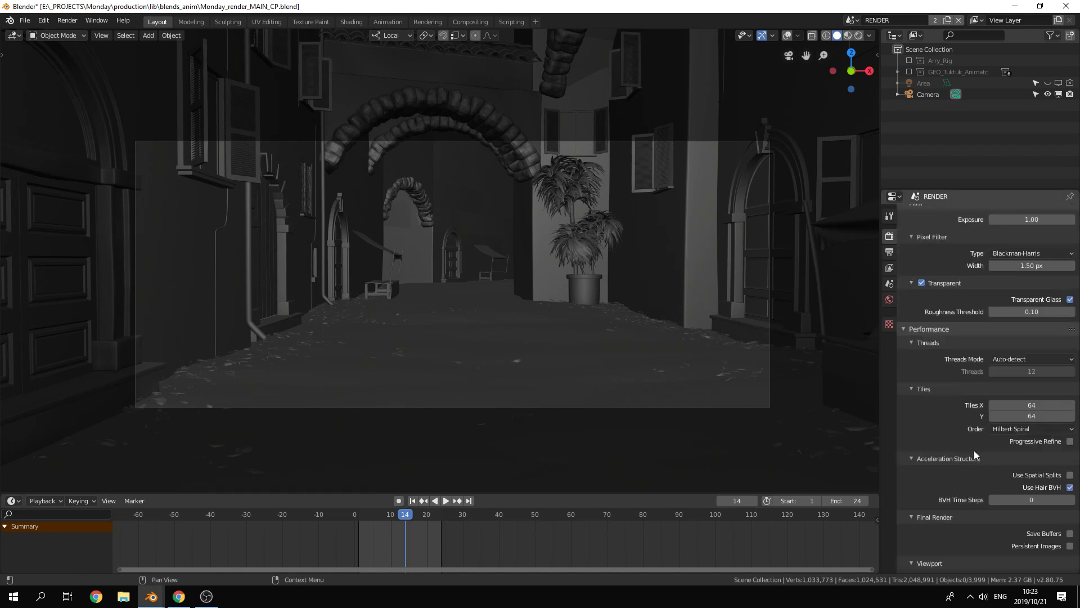
scroll(943, 410, down, 2)
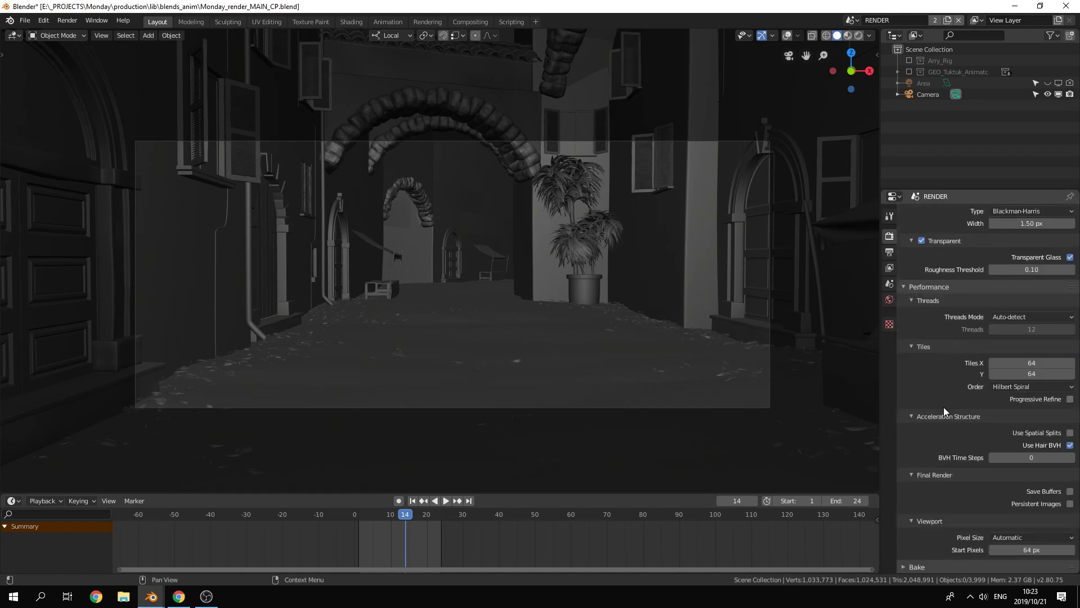
scroll(947, 424, up, 1)
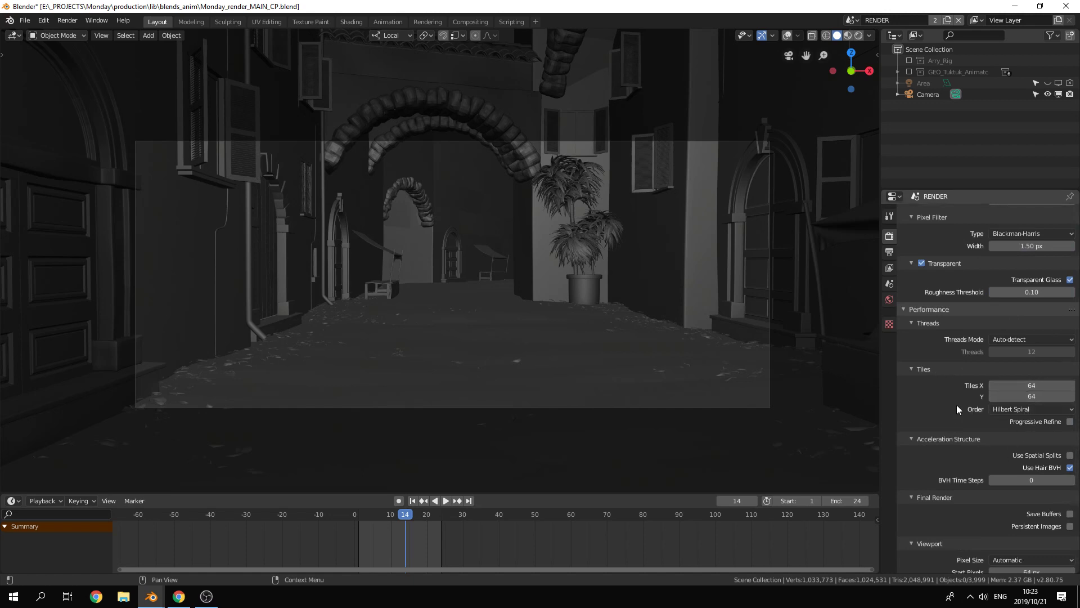
scroll(957, 404, up, 20)
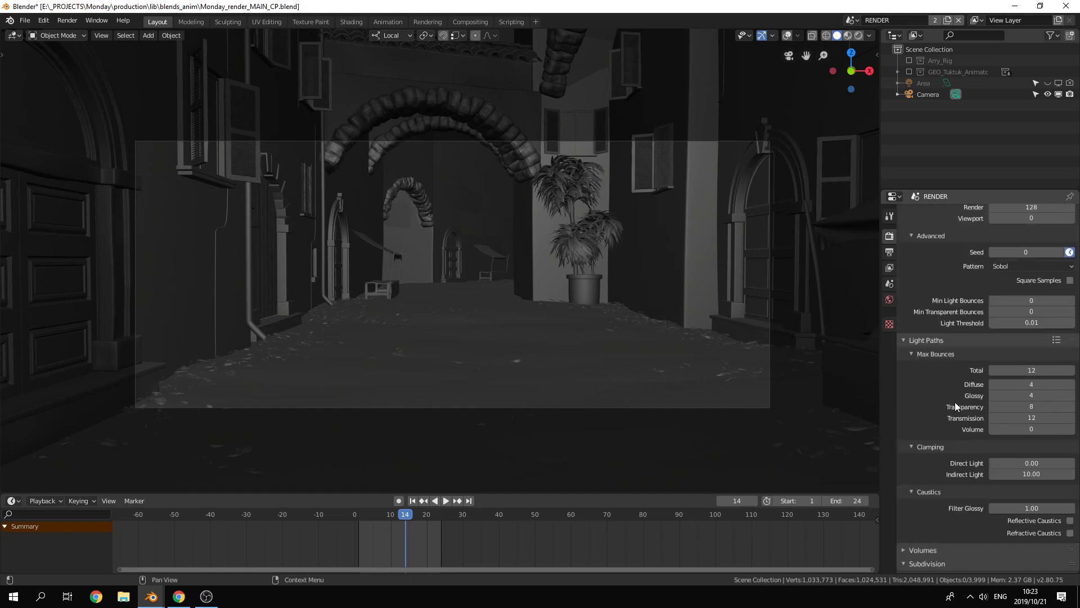
scroll(957, 402, up, 5)
scroll(957, 439, down, 20)
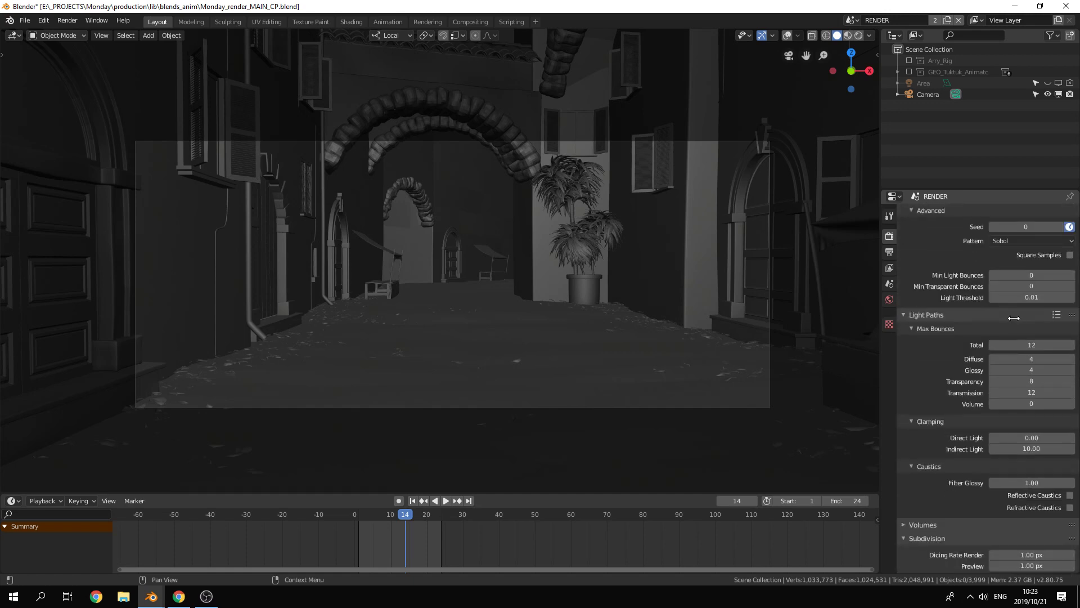
scroll(954, 471, down, 6)
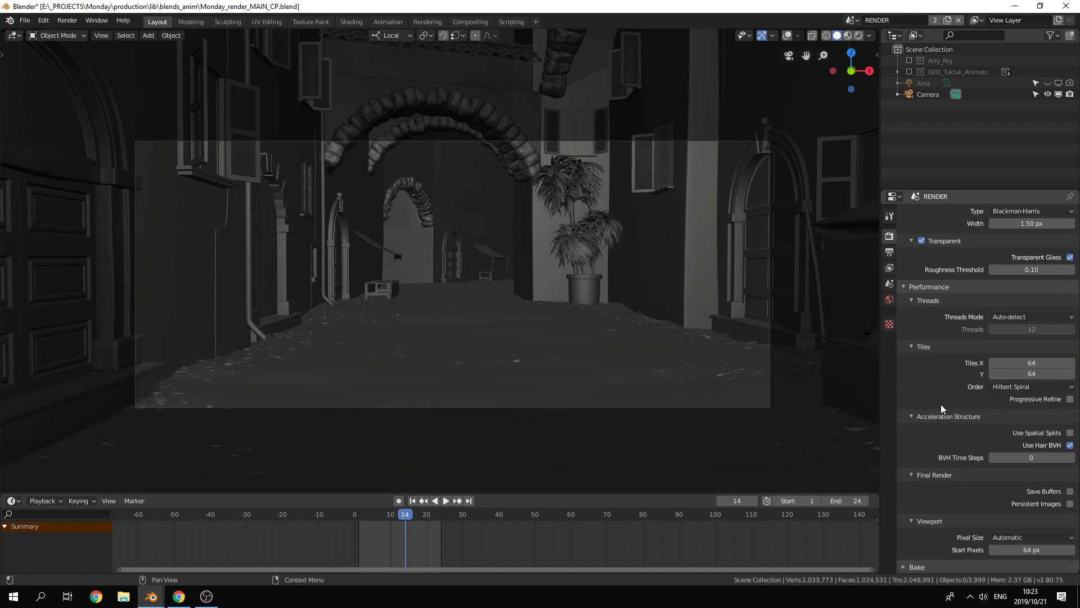
scroll(943, 386, up, 18)
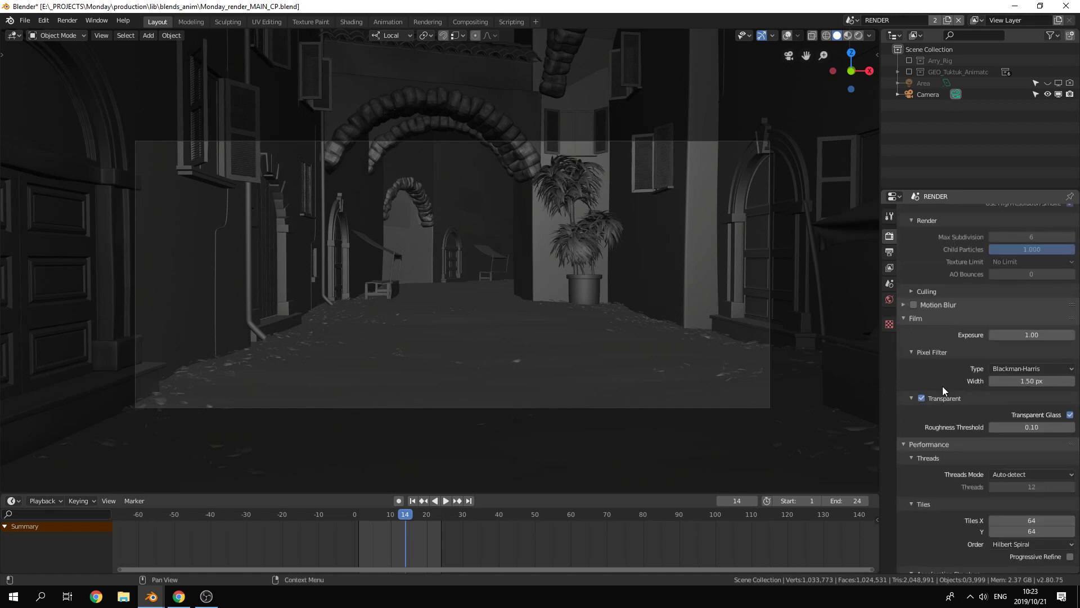
scroll(967, 393, up, 15)
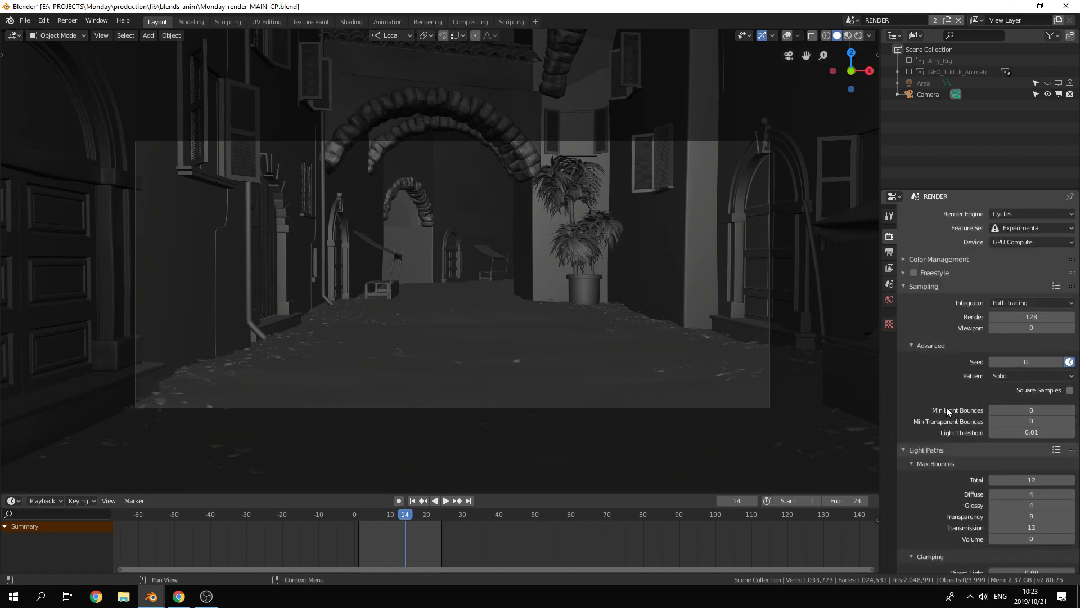
Step: Collapse all sections of the render properties and review the Color Management settings
click(903, 286)
drag(902, 302, 903, 417)
click(903, 259)
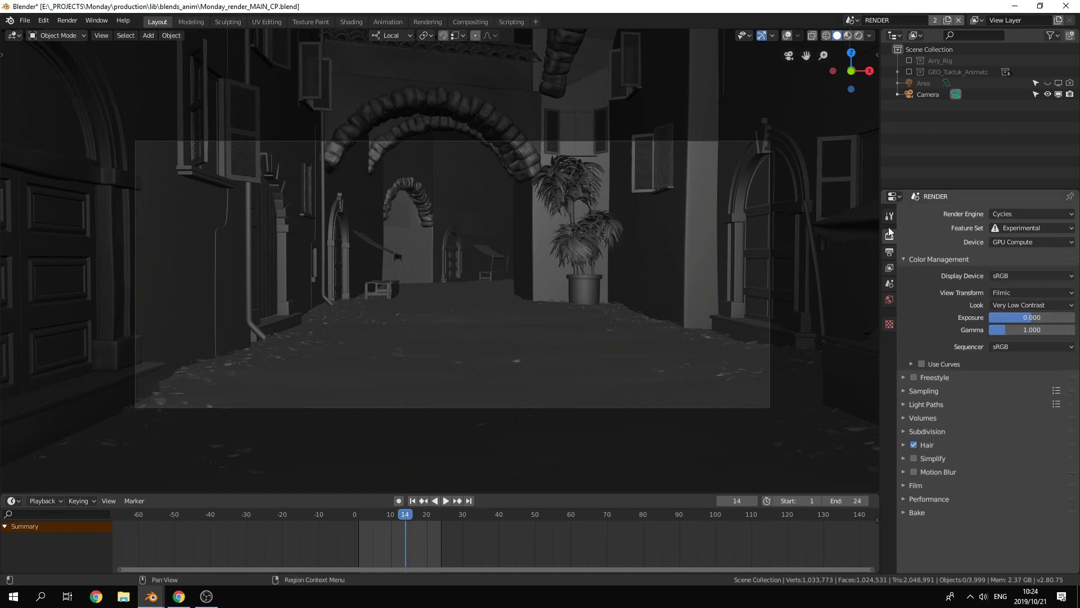
click(904, 260)
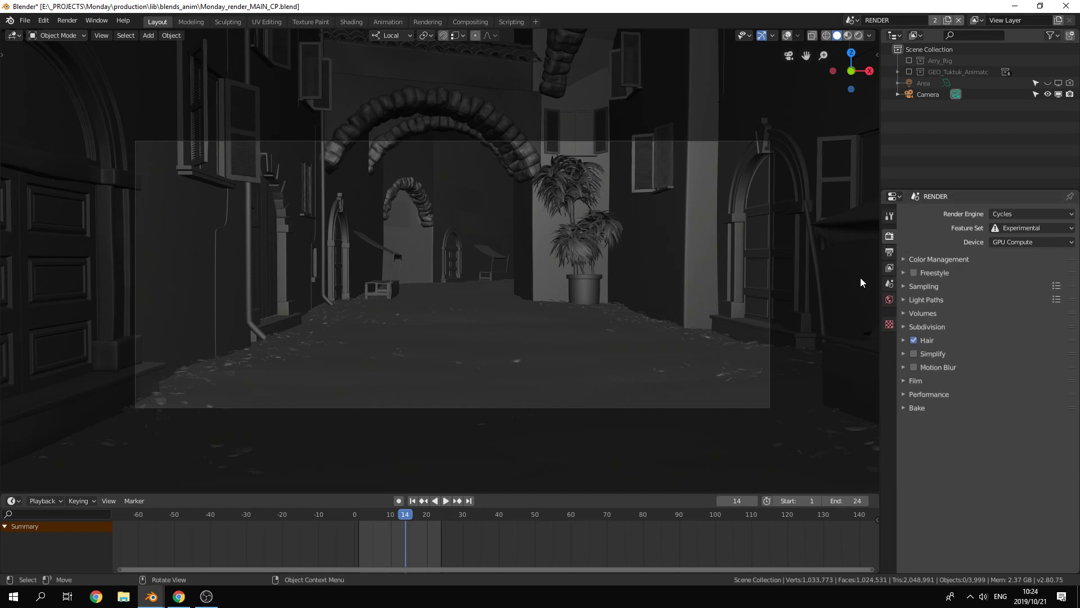
Step: In the output properties, set the resolution scale to 100% and choose OpenEXR MultiLayer as the file format
click(888, 251)
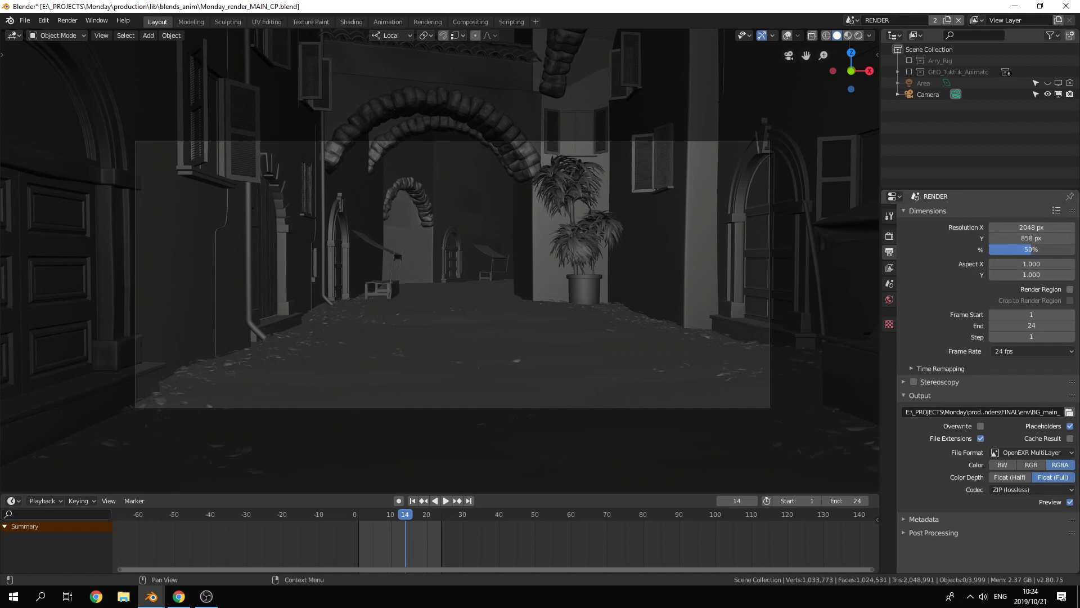
drag(1059, 250, 1078, 250)
click(1031, 452)
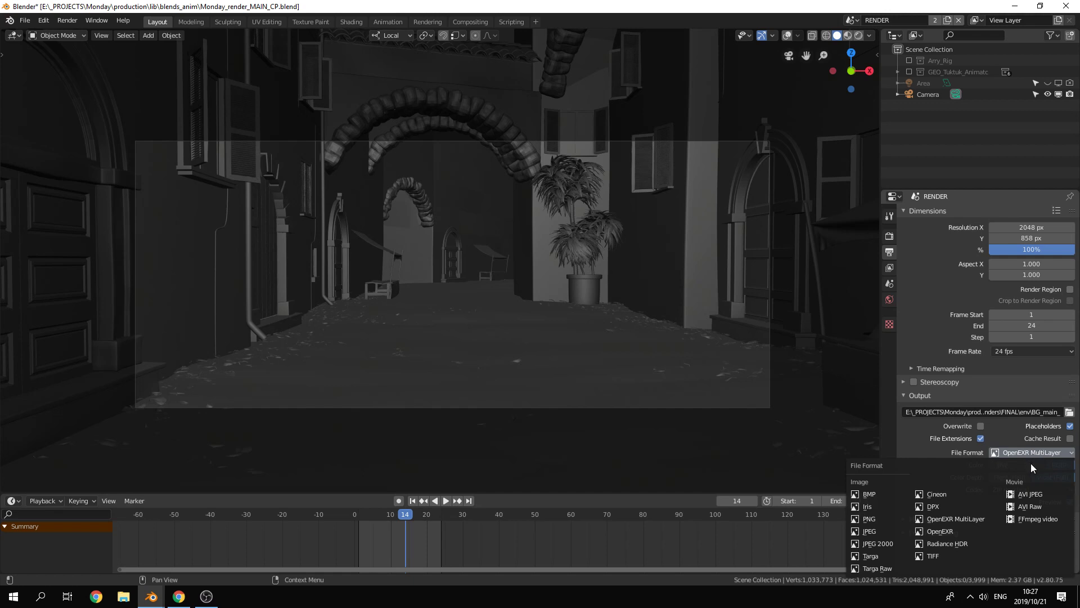
click(975, 518)
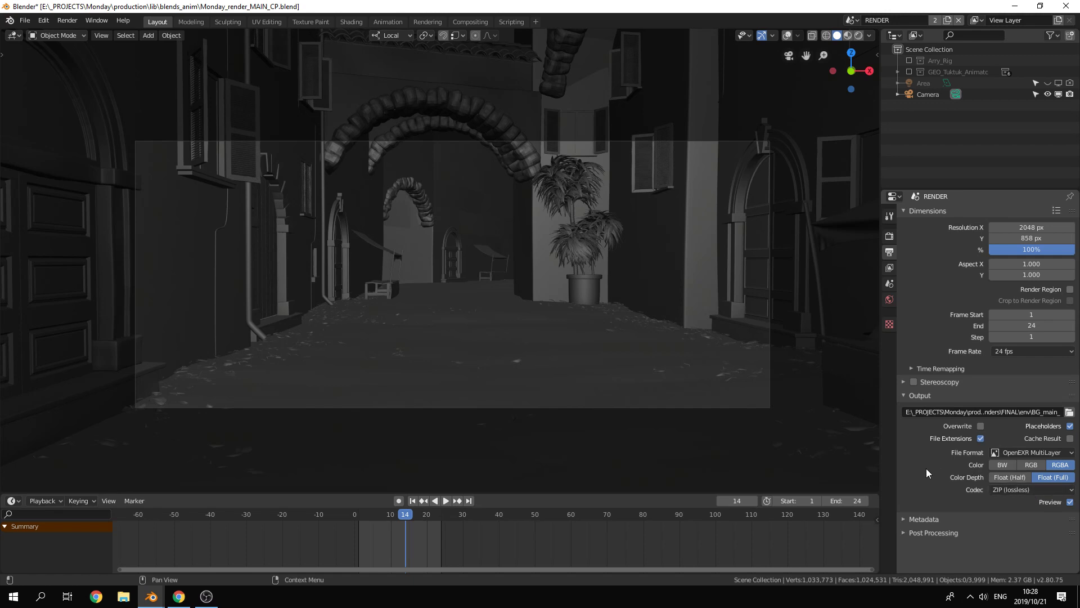
Step: Expand the output Metadata options and review which entries are stored with the render
click(910, 516)
scroll(921, 518, down, 3)
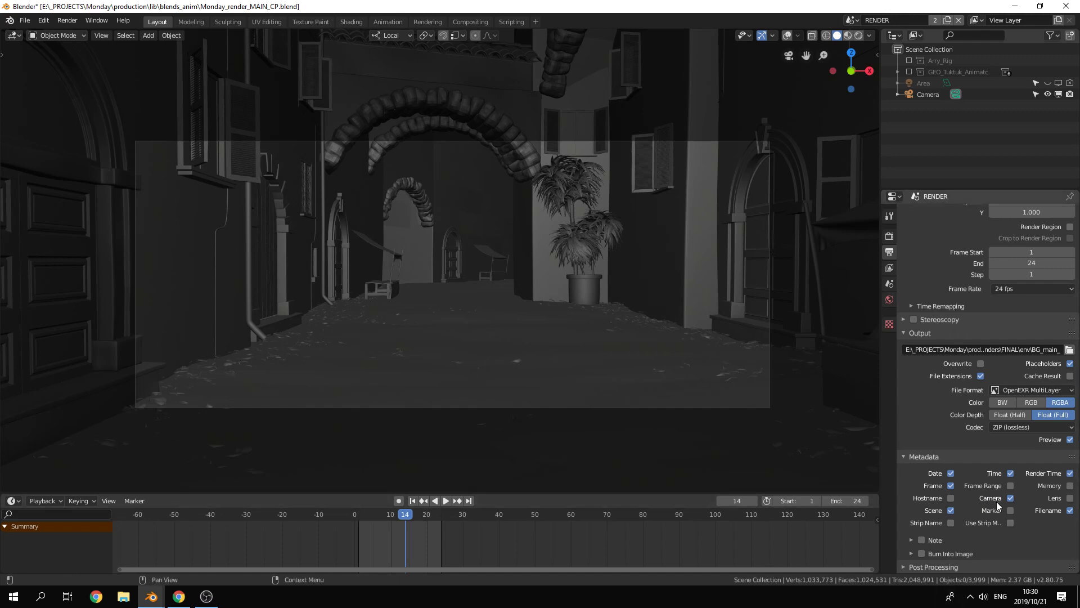
scroll(997, 501, up, 3)
scroll(957, 475, up, 3)
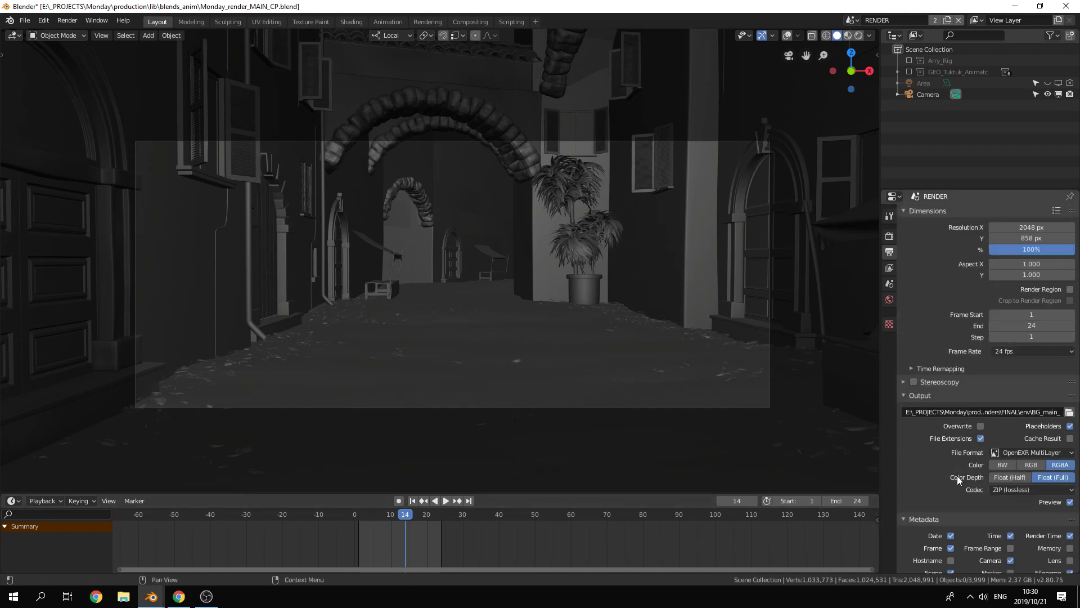
Step: Enable every Diffuse, Glossy, Transmission, Subsurface and Volume light pass for the view layer and review its expanded Denoising settings
click(890, 268)
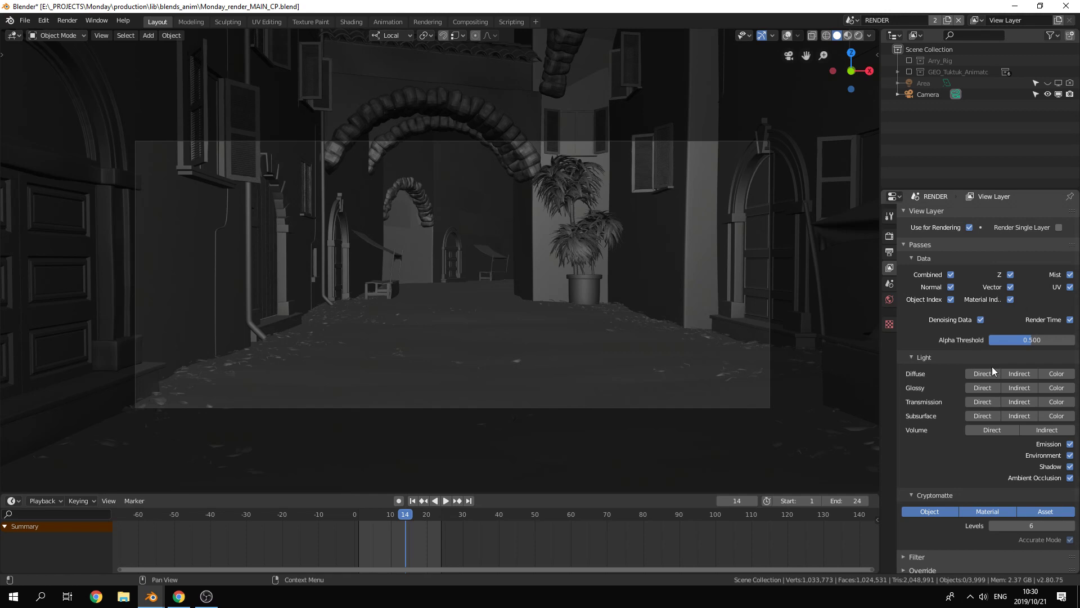
drag(1057, 374, 1040, 431)
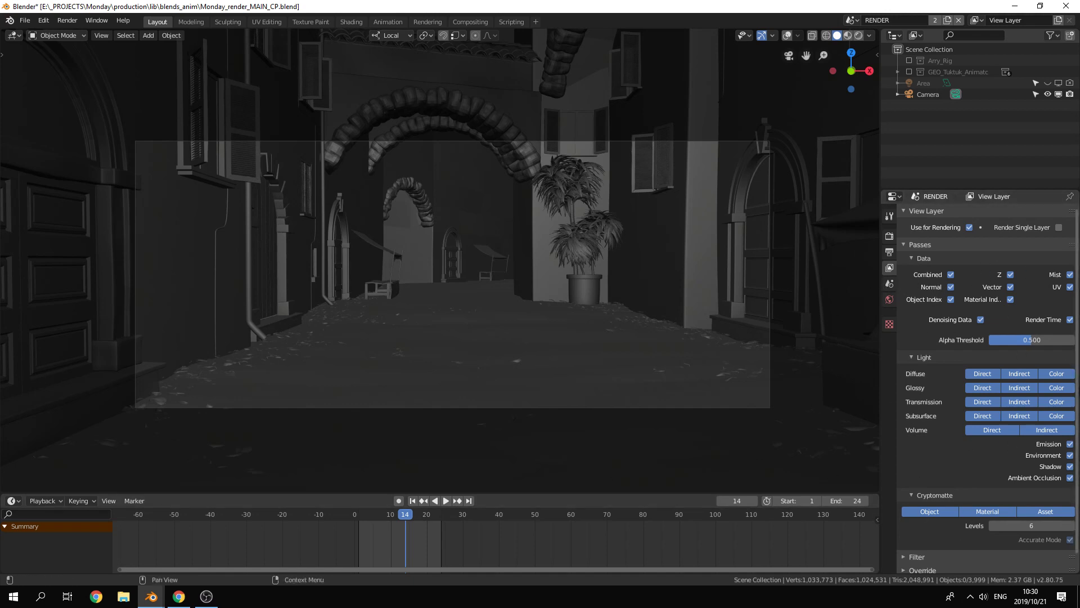
scroll(1041, 461, down, 1)
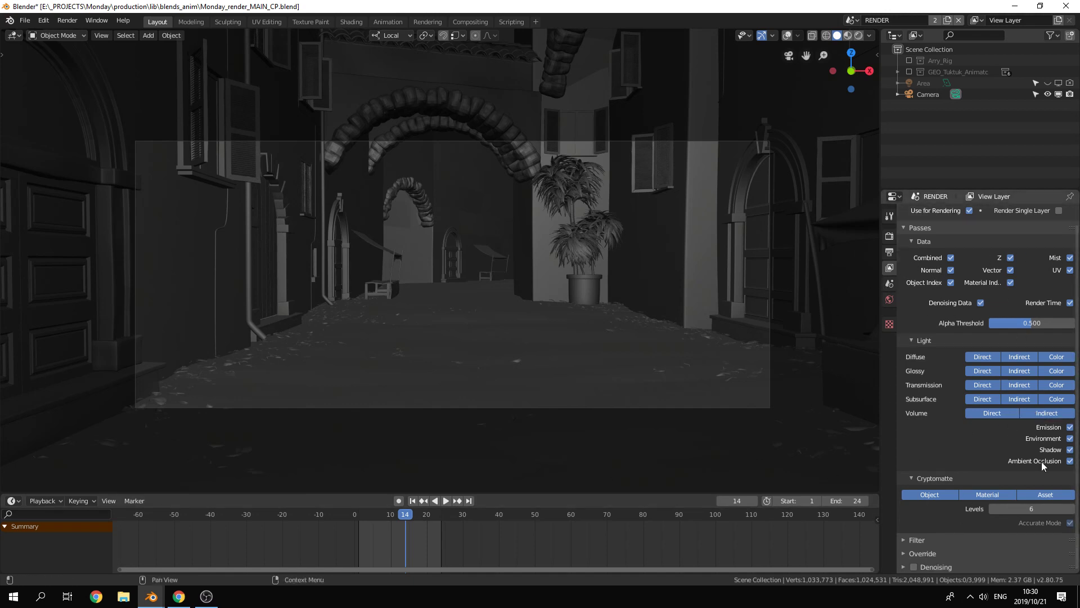
click(900, 565)
scroll(1006, 515, down, 5)
scroll(950, 496, up, 6)
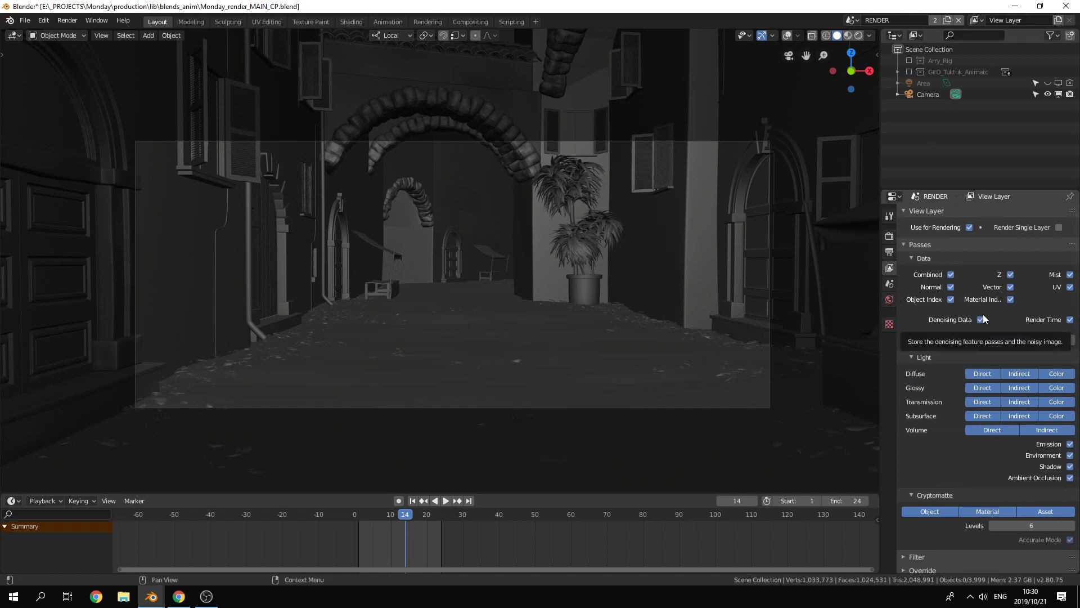
scroll(962, 451, down, 5)
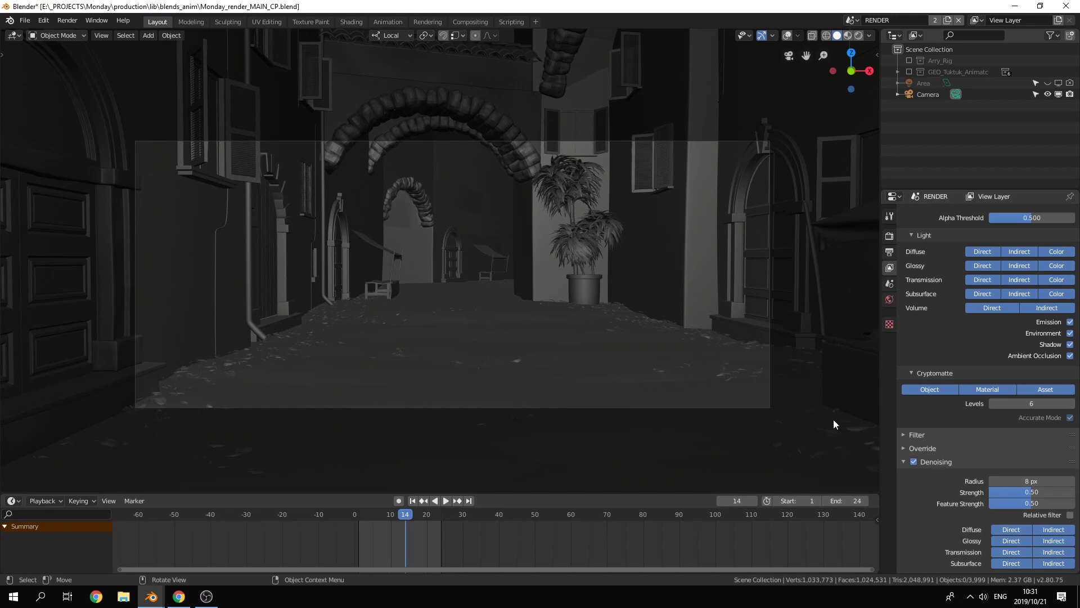
Step: Render the current frame and maximize the render result window
key(F12)
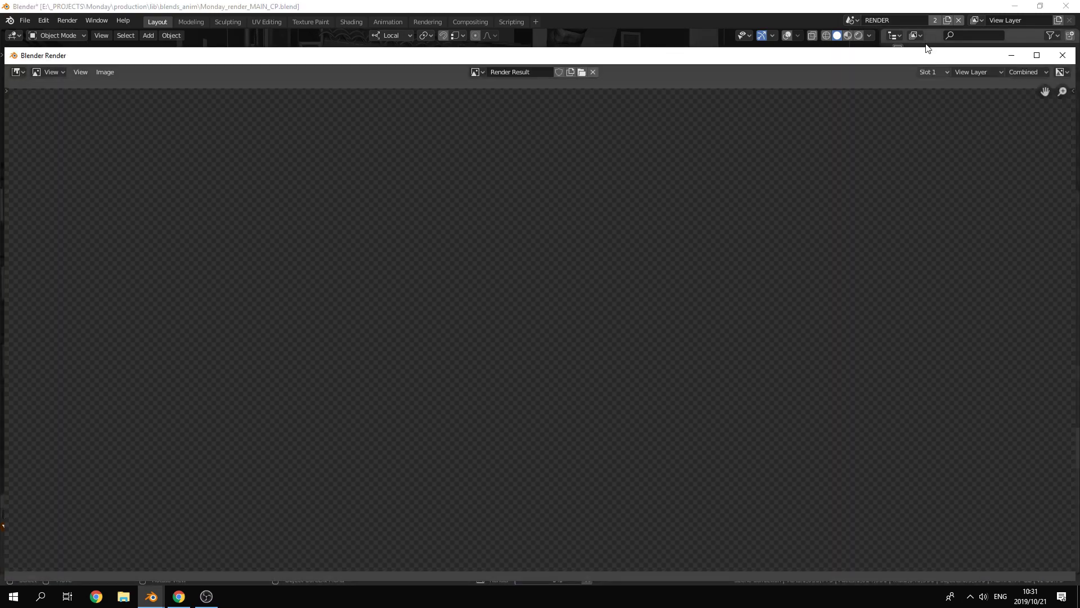
drag(878, 55, 955, 32)
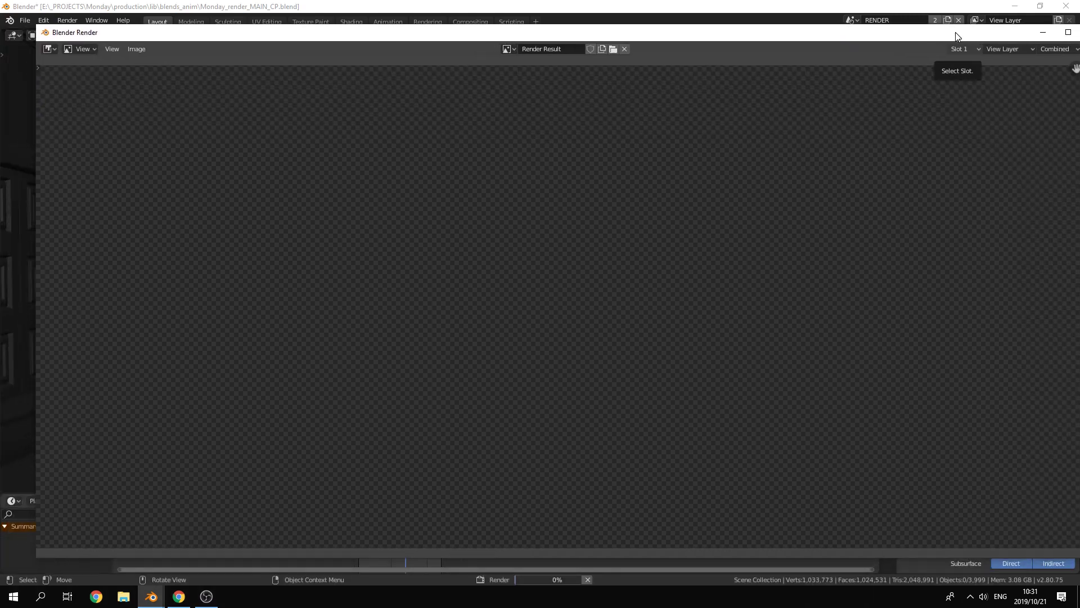
drag(715, 35, 703, 0)
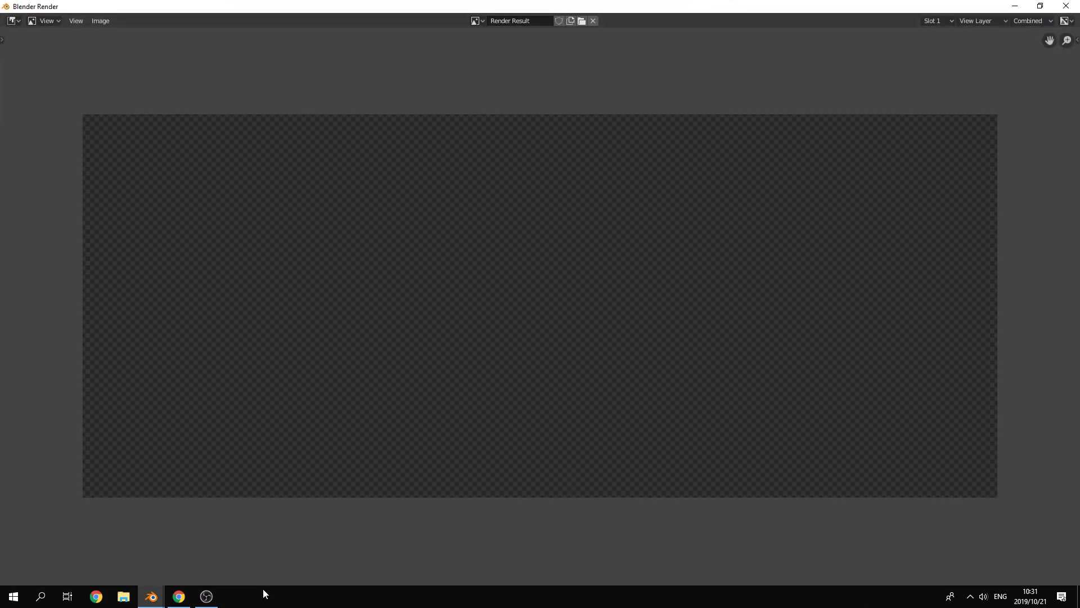
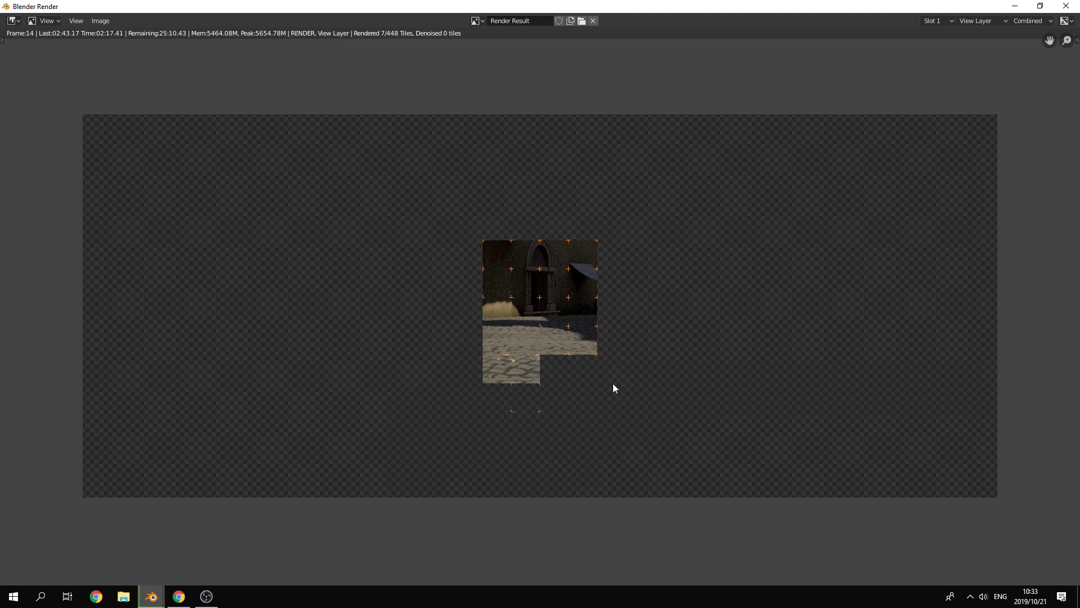
Step: Cancel the running render, close its window and set the output resolution scale to 50%
key(Escape)
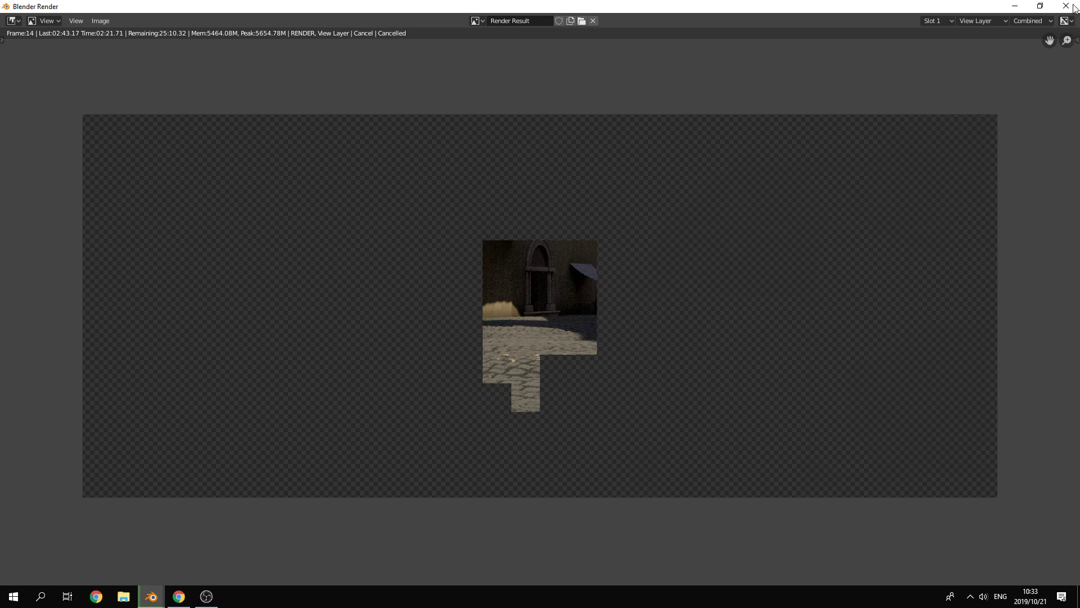
key(Escape)
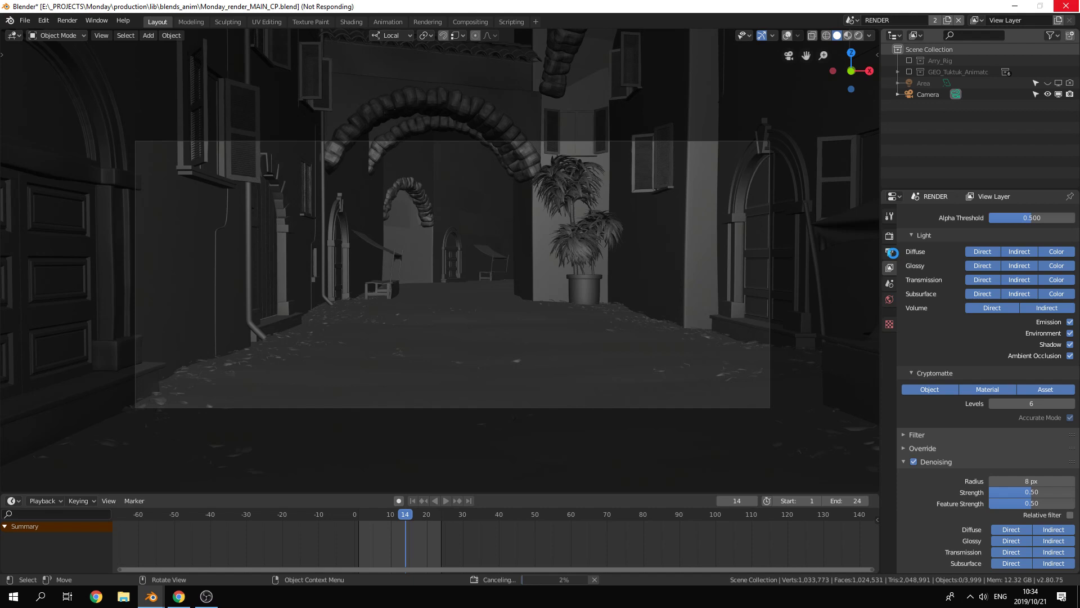
click(890, 252)
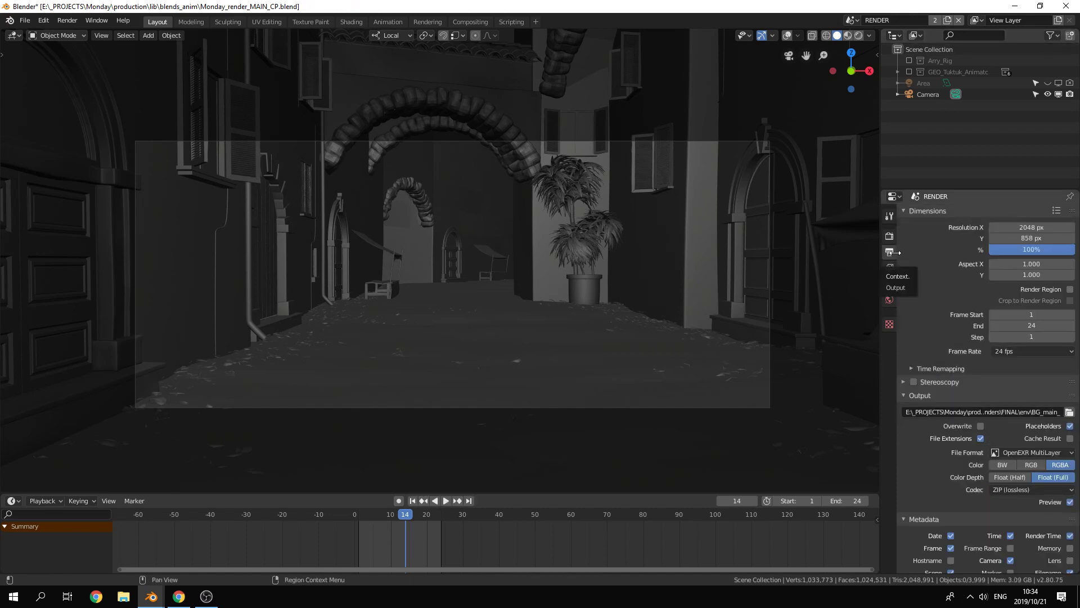
click(1033, 250)
text(50)
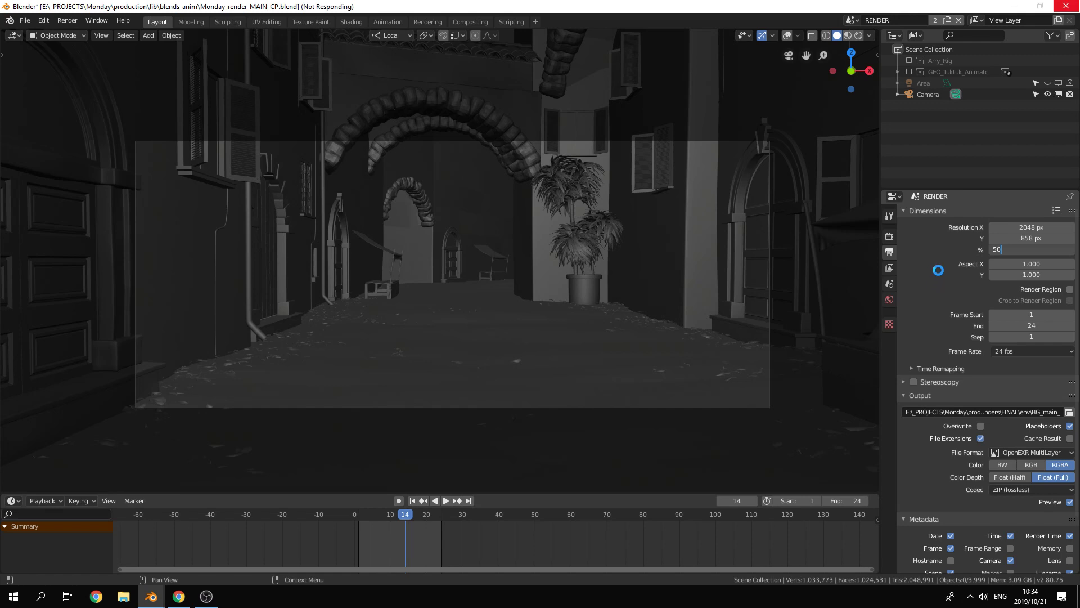
Step: Review the Cycles sampling settings, render frame 14, and fit the render window over the camera frame area
click(889, 237)
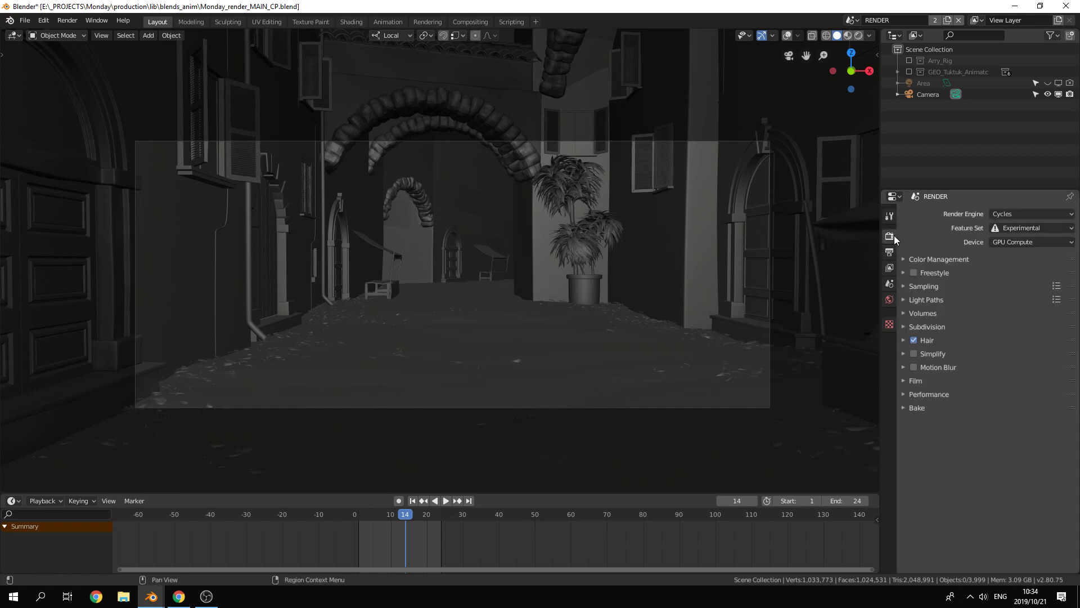
click(910, 286)
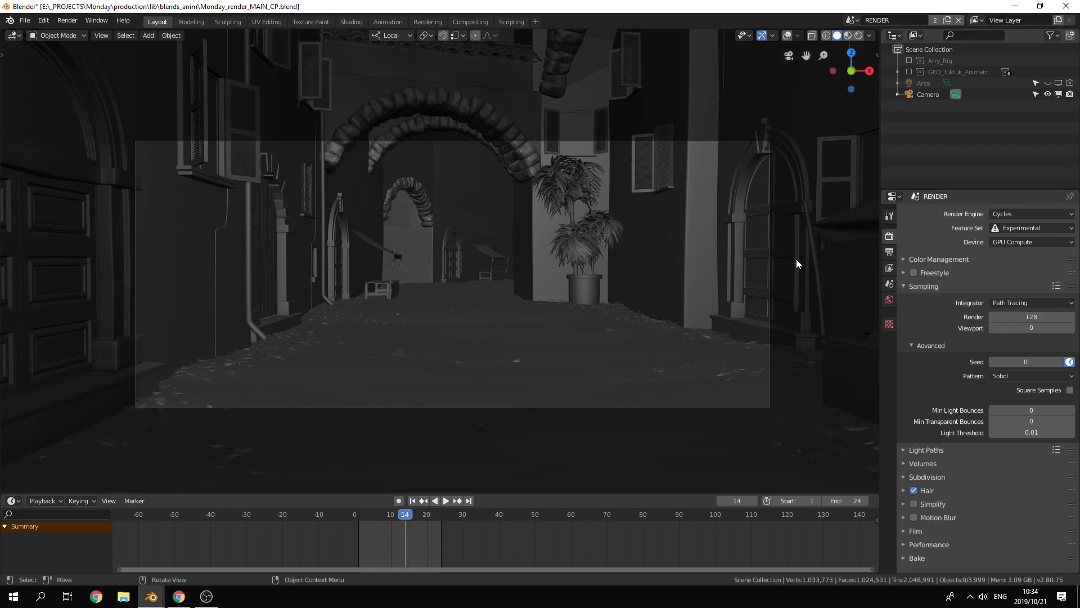
key(F12)
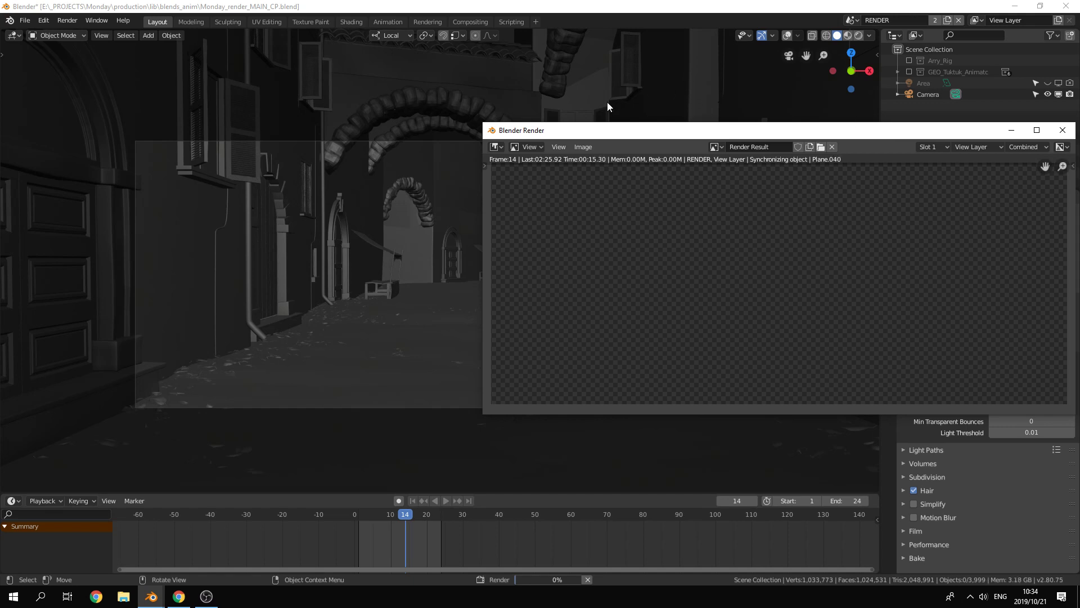
drag(621, 133, 272, 147)
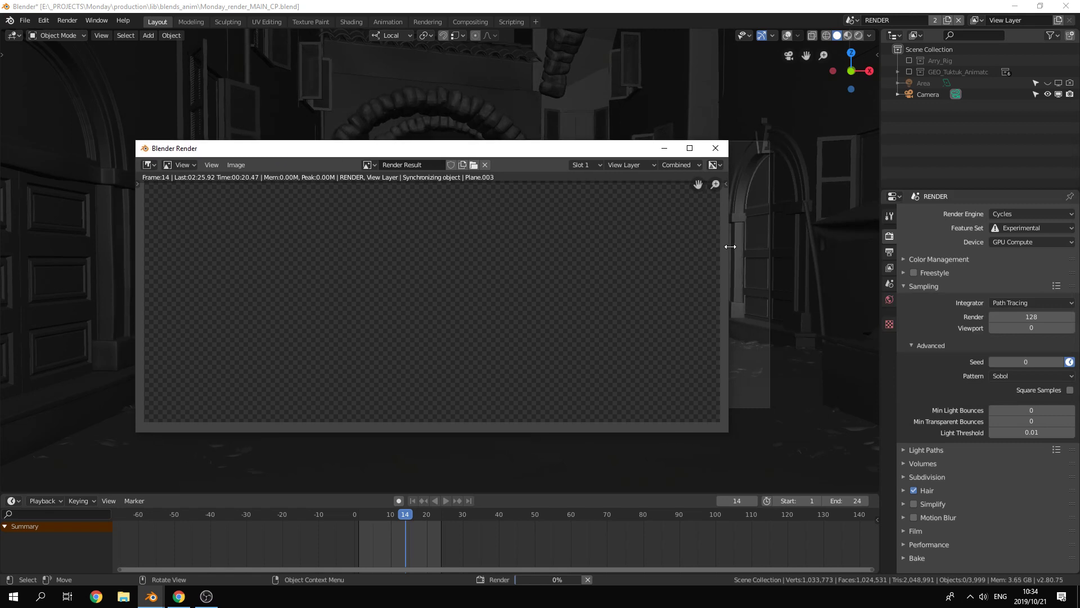
drag(729, 245, 771, 269)
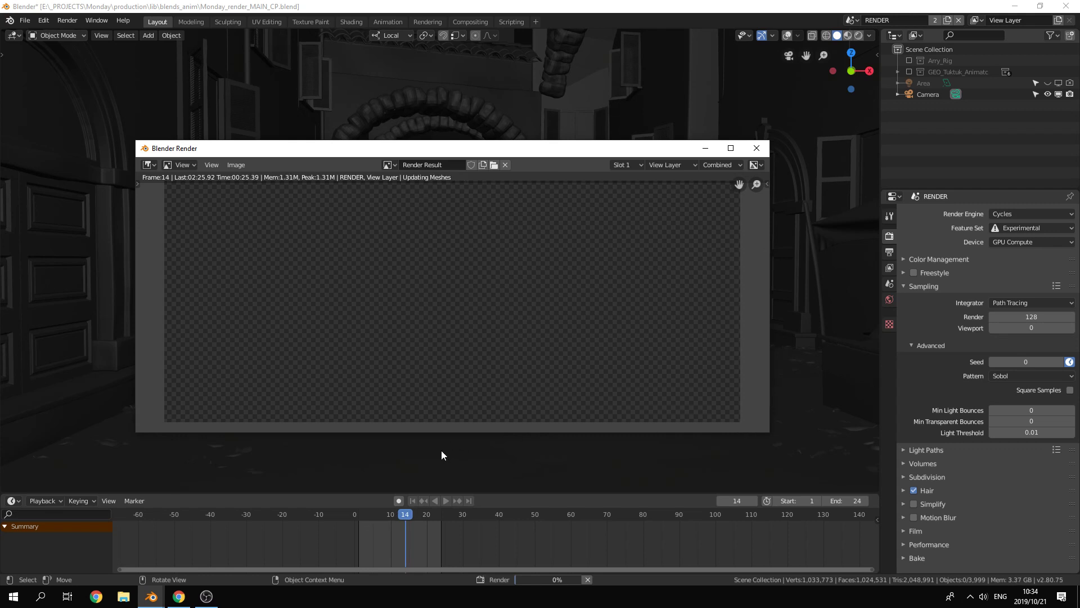
drag(461, 433, 461, 401)
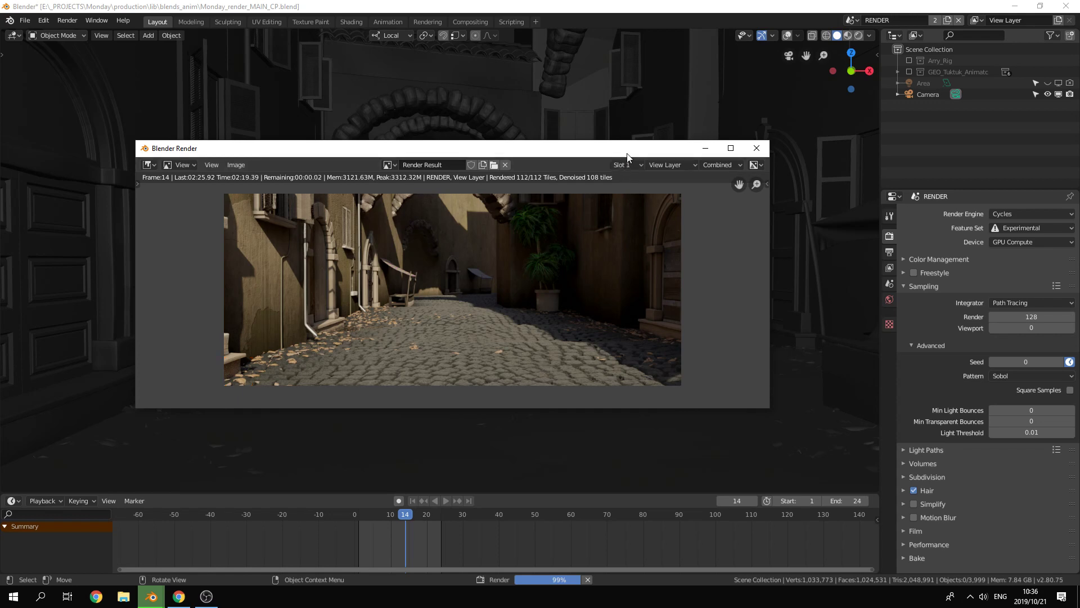
Step: Switch the finished render result from Composite to View Layer to inspect the uncomposited image, and close the render window
drag(626, 148, 677, 117)
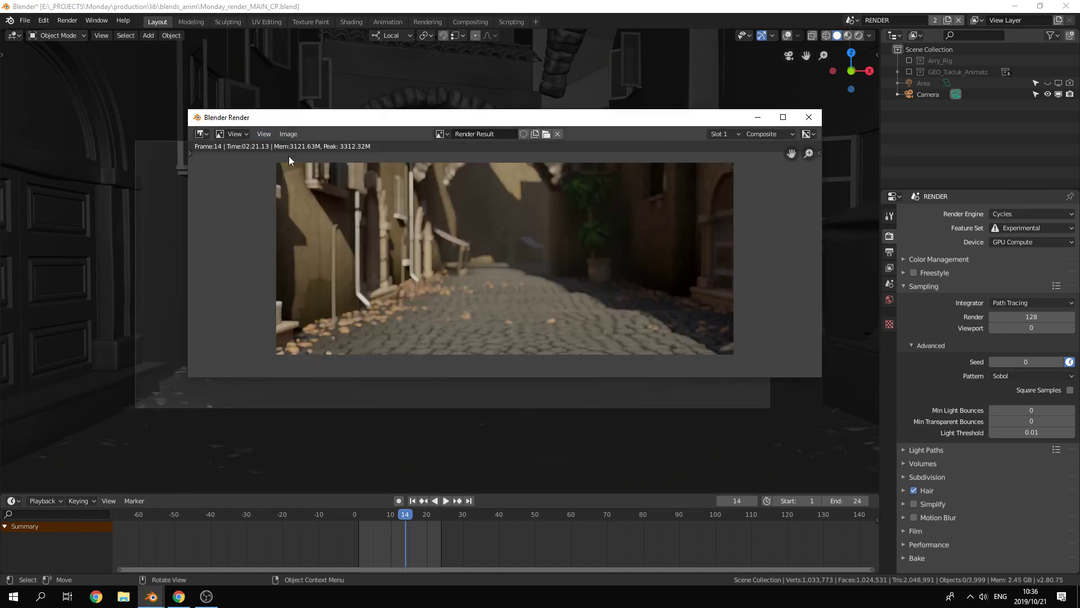
drag(312, 119, 368, 107)
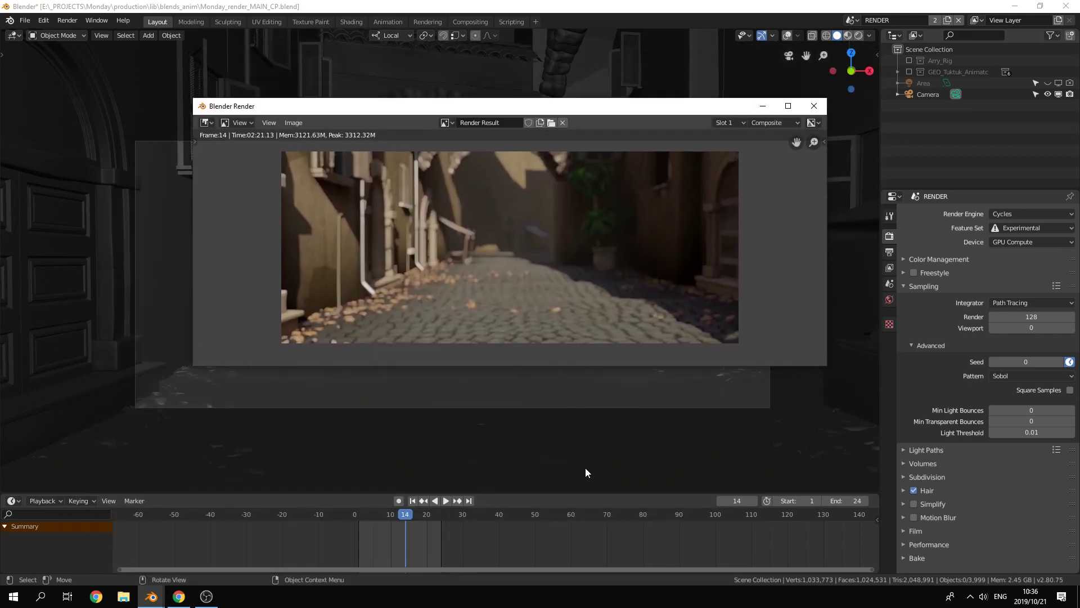
click(769, 124)
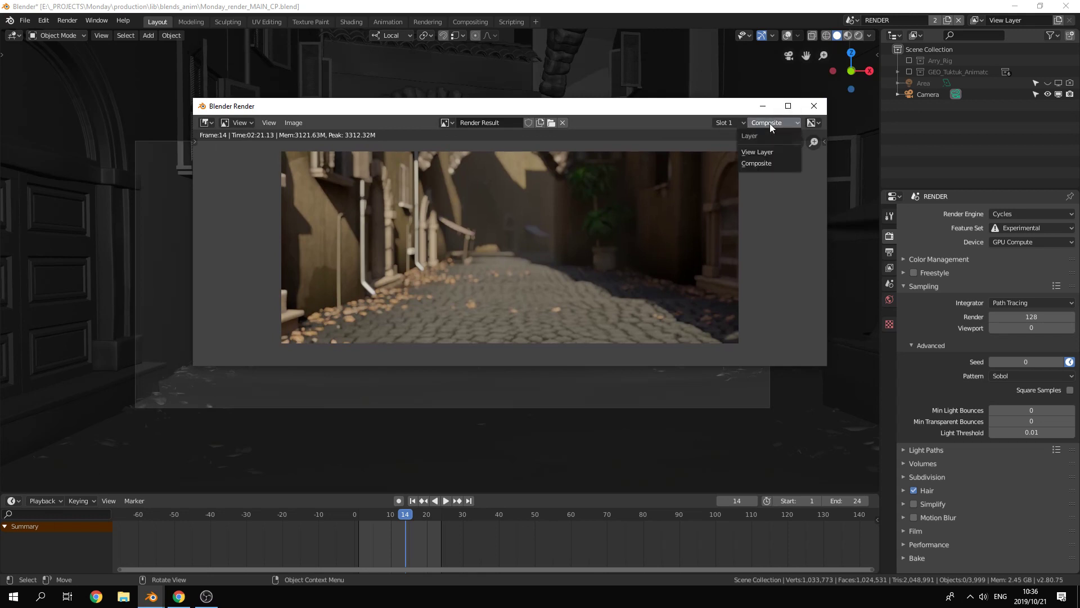
click(764, 155)
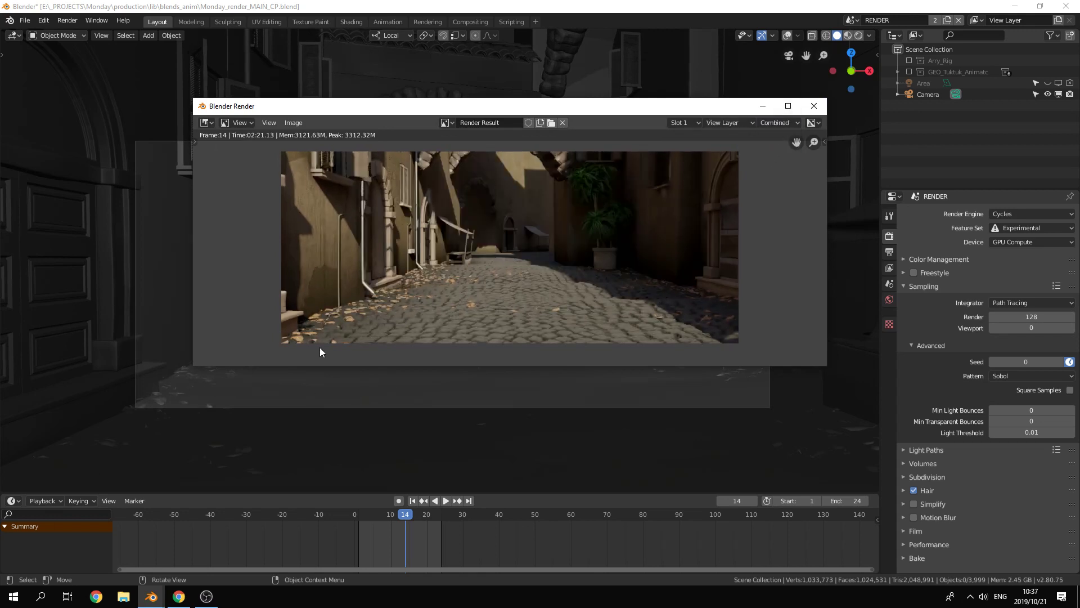
click(813, 106)
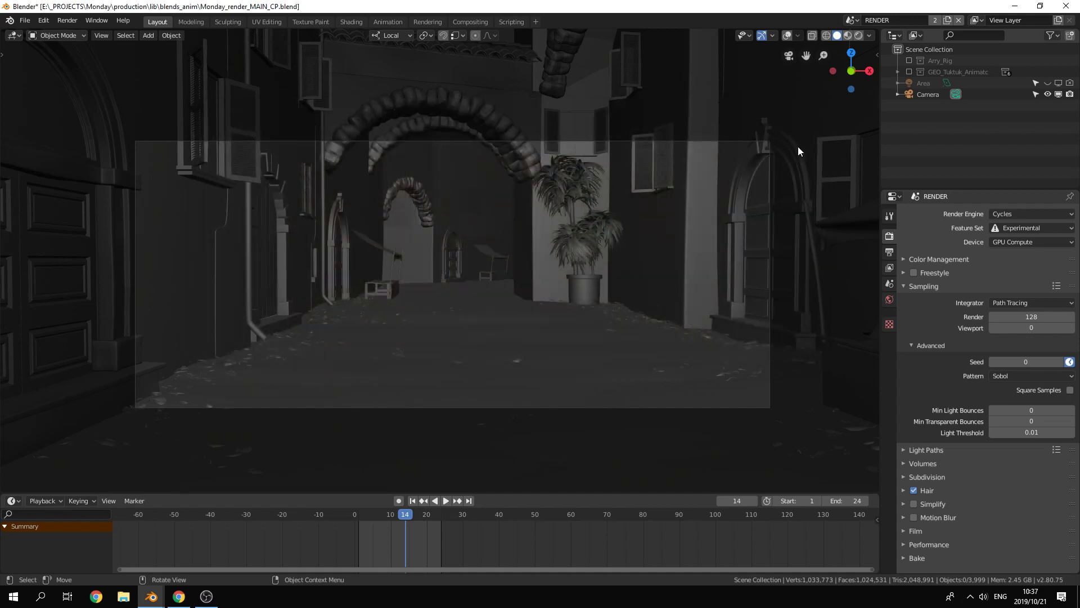
Step: Reopen the render result and display the Combined pass of its View Layer
key(F11)
drag(803, 24, 438, 103)
click(653, 123)
click(649, 150)
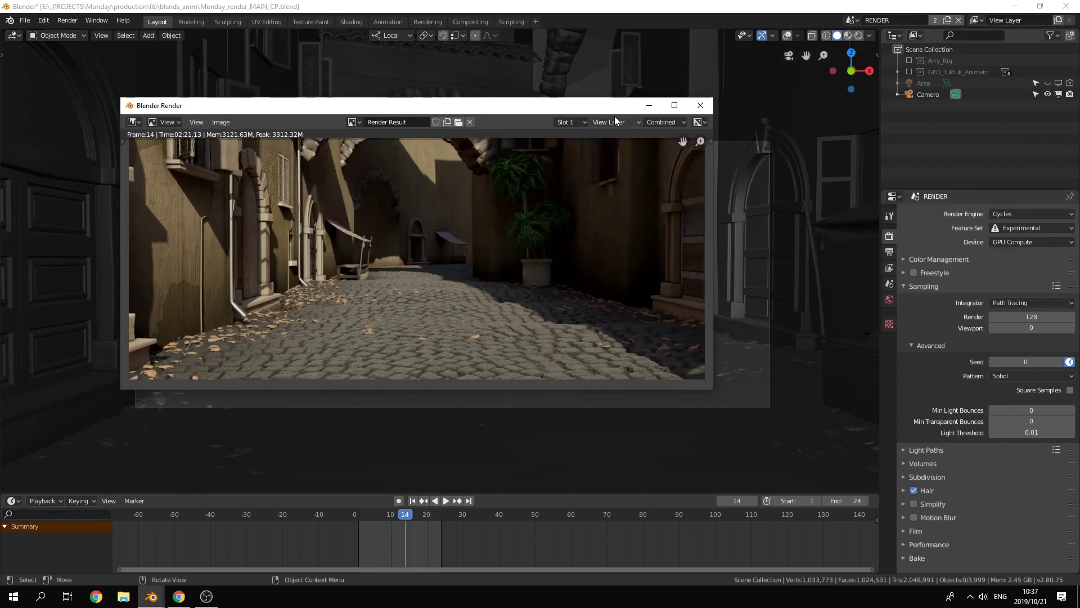
click(67, 21)
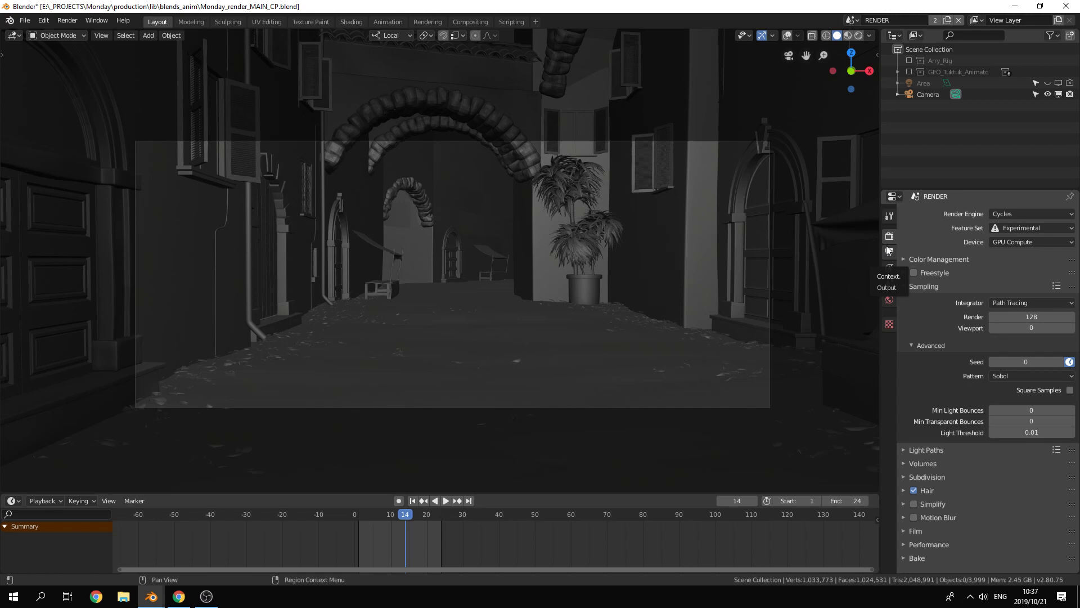
Step: Change the 3D viewport to the Compositor and delete the nodes between Render Layers and the Viewer and Composite outputs
click(14, 35)
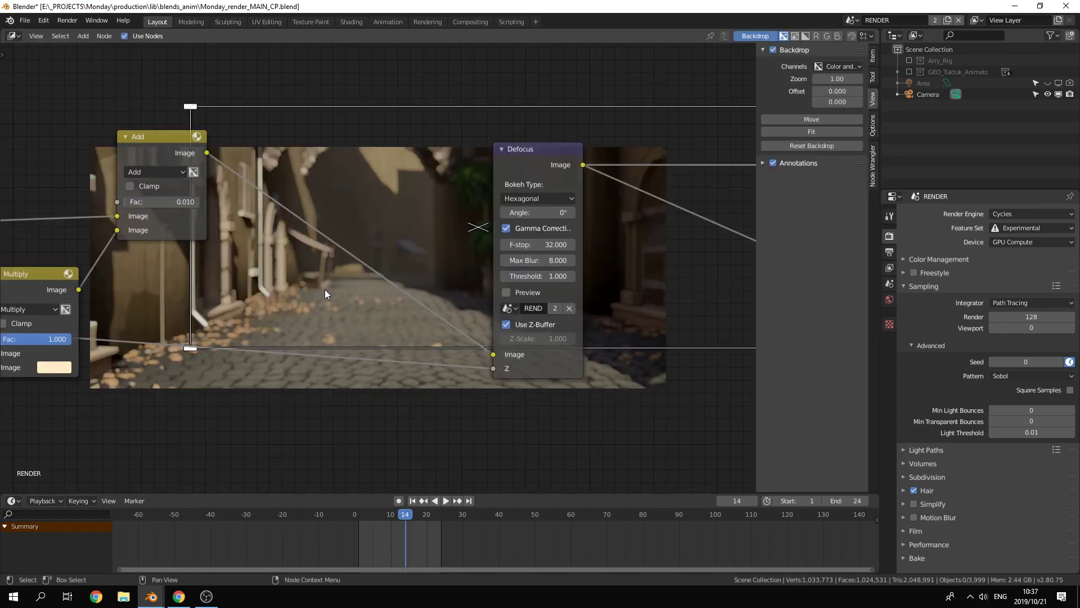
scroll(376, 261, down, 11)
middle_drag(376, 258, 430, 73)
scroll(377, 268, down, 2)
drag(256, 49, 542, 194)
key(Delete)
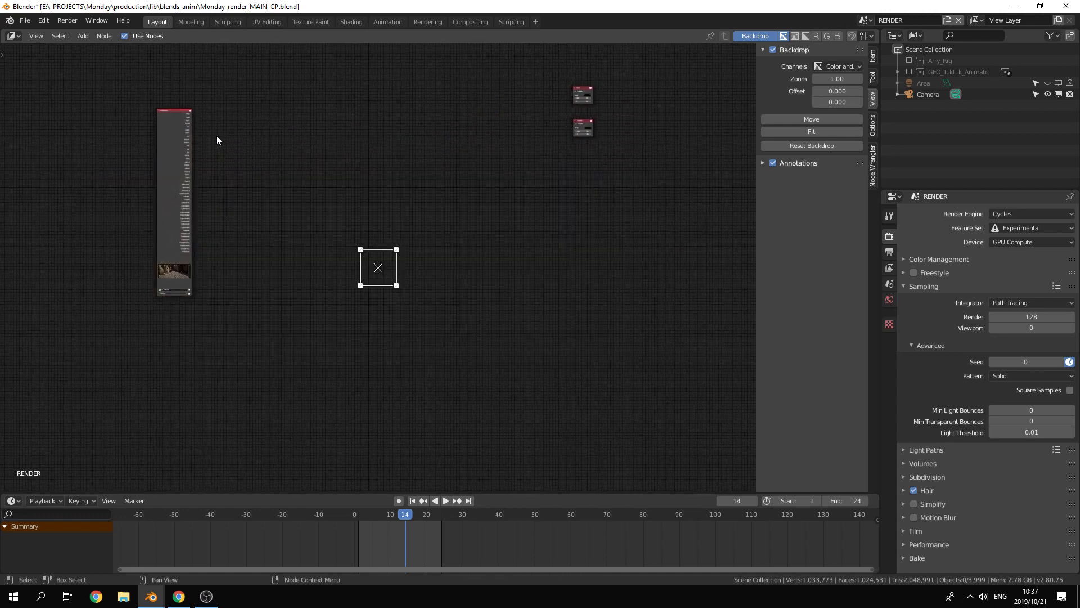
Step: Connect the Render Layers Image output to the Viewer as the backdrop and maximize the compositor area
ctrl+shift+click(172, 137)
ctrl+middle_drag(390, 425, 365, 398)
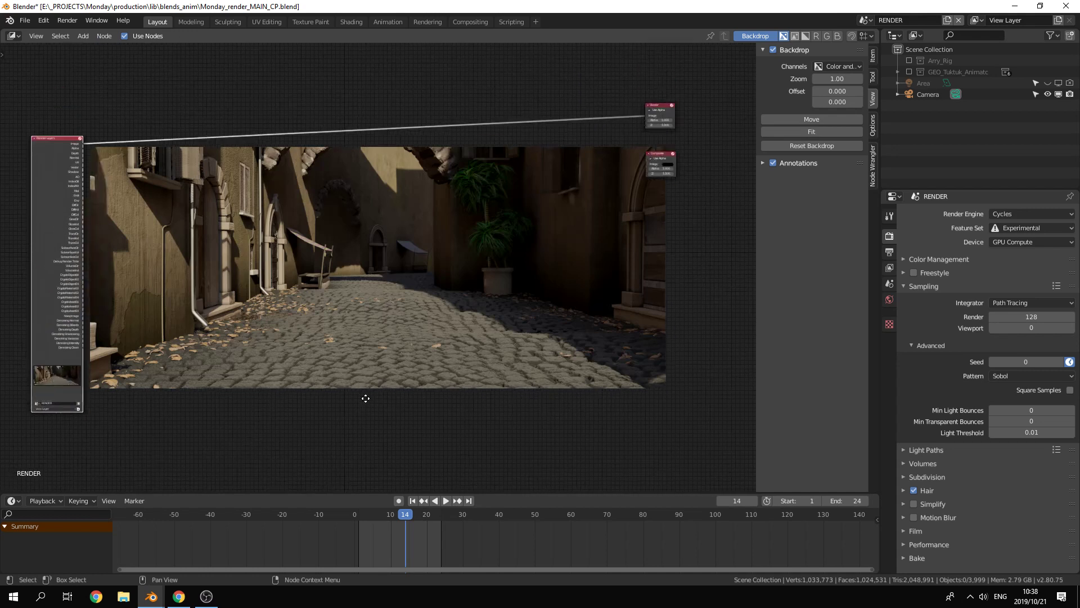
scroll(495, 400, up, 3)
scroll(579, 327, down, 2)
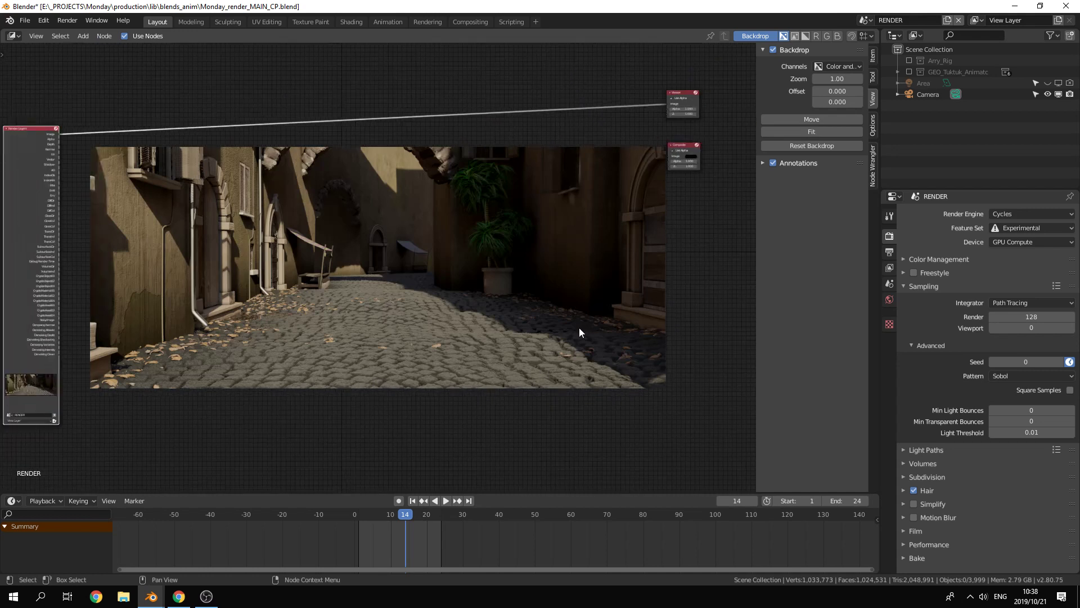
key(ctrl+space)
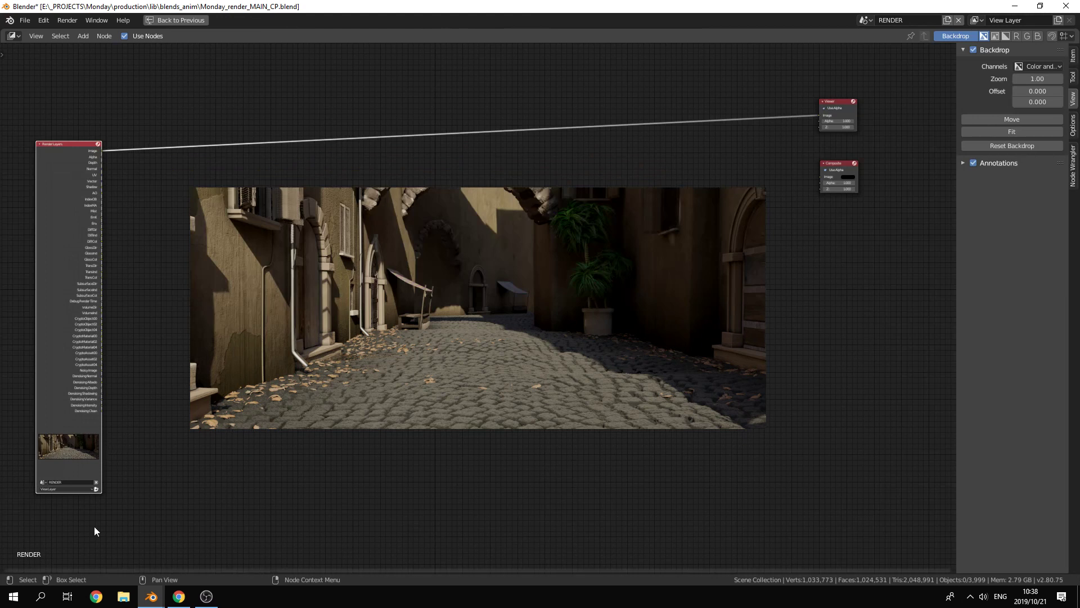
Step: Place the Render Layers node beside the backdrop and cycle the Viewer through its Alpha and Depth passes
mouse_move(169, 473)
middle_down()
mouse_move(176, 492)
mouse_move(177, 478)
middle_up()
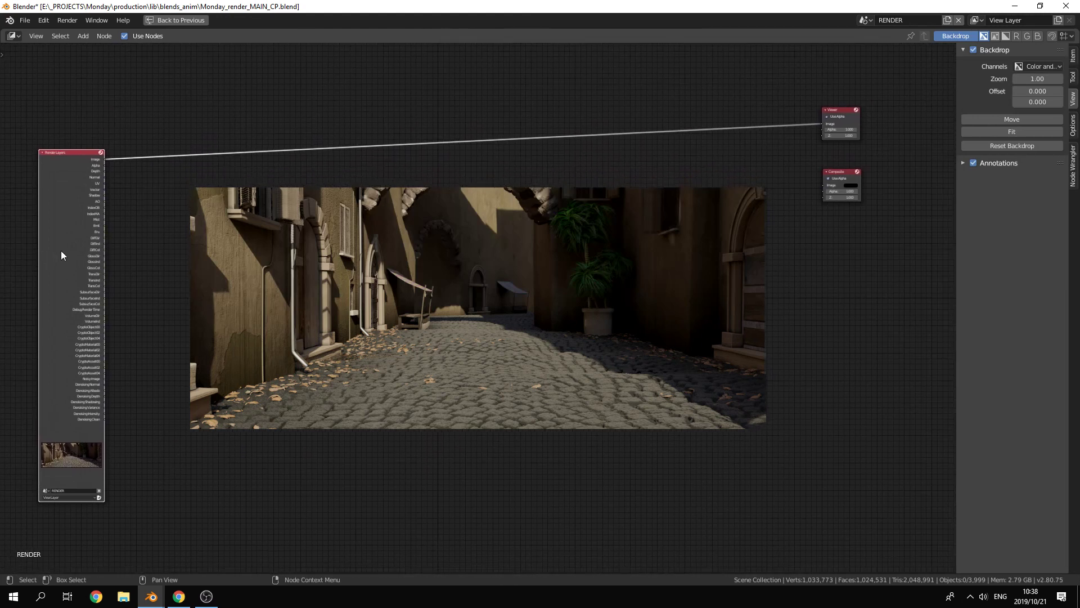
drag(62, 255, 112, 212)
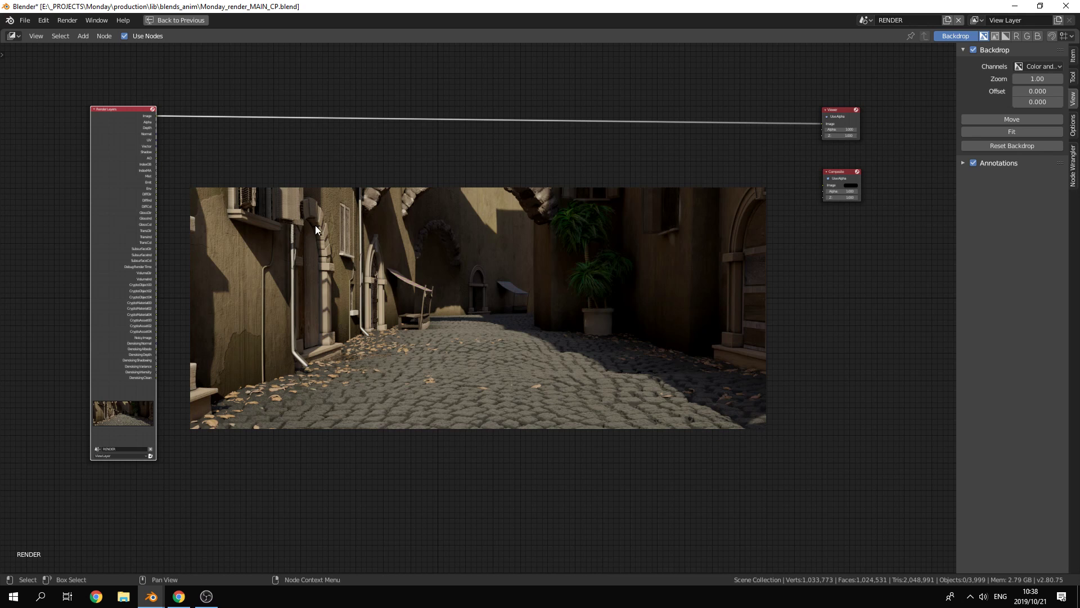
ctrl+shift+click(108, 201)
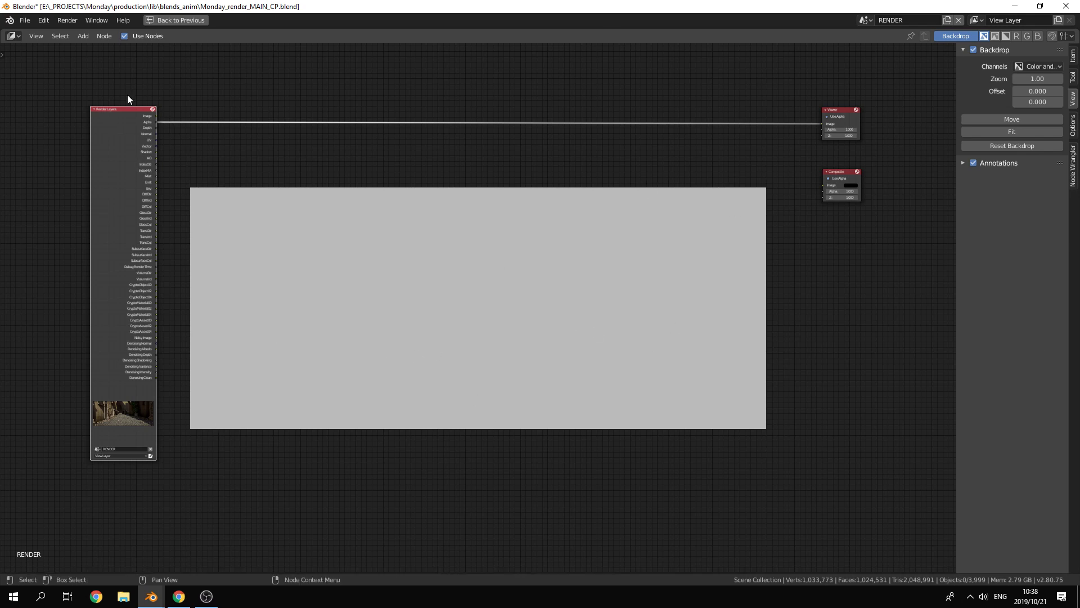
ctrl+shift+click(123, 164)
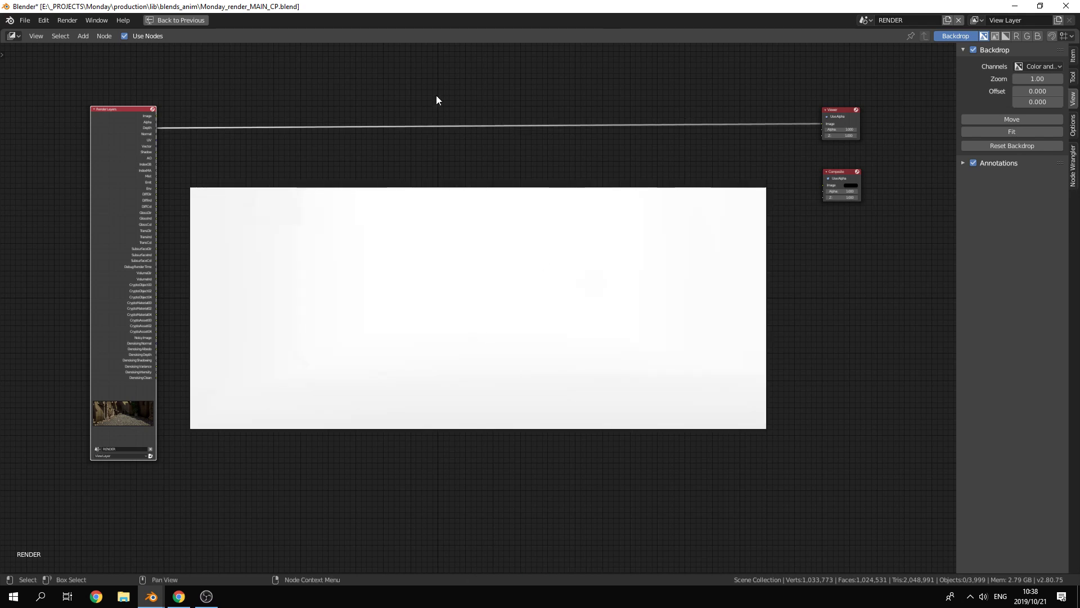
Step: Insert a Math node between the Depth output and the Viewer and set it to Power with a negative exponent
key(shift+a)
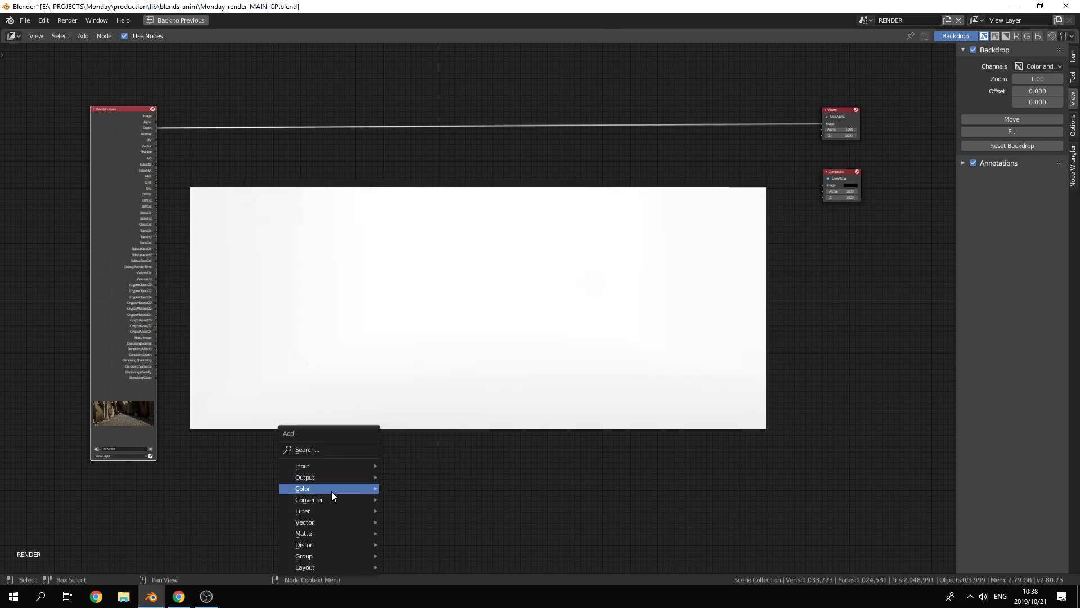
mouse_move(330, 500)
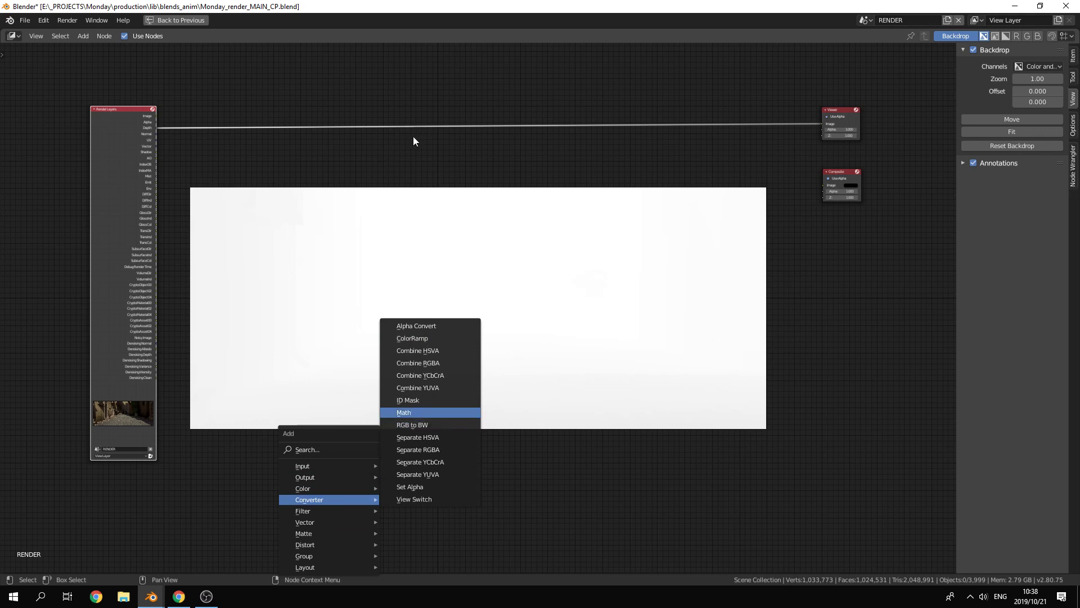
key(Return)
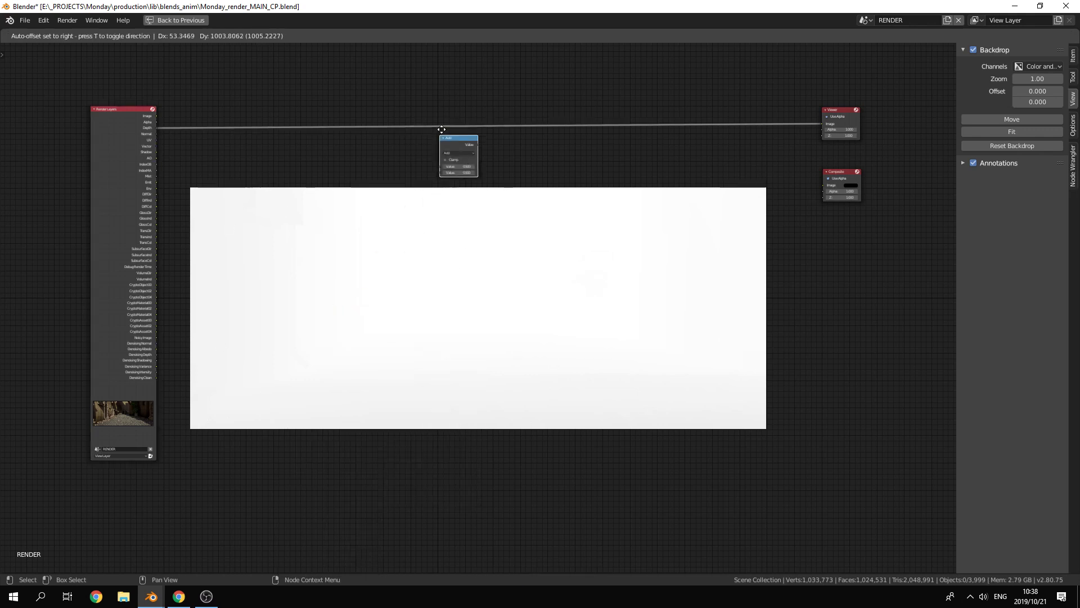
click(447, 124)
scroll(510, 171, up, 2)
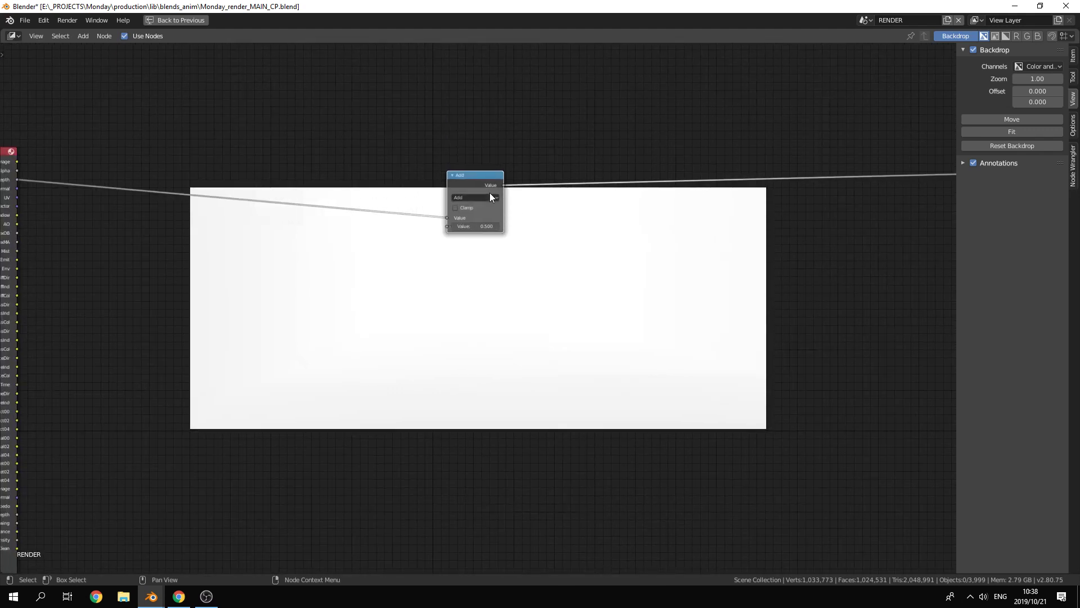
click(490, 197)
click(484, 245)
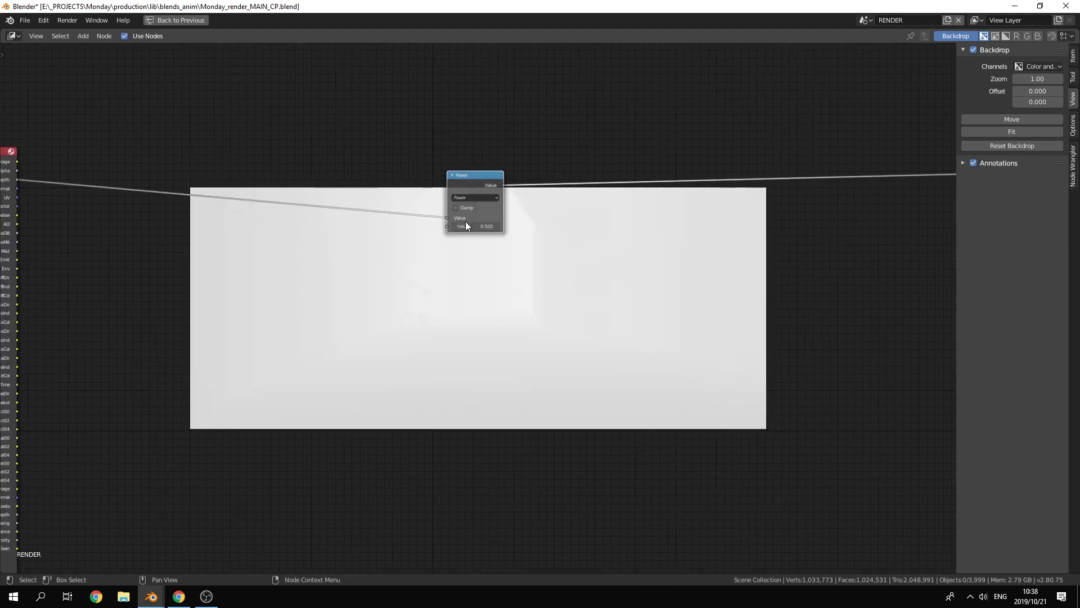
drag(485, 226, 465, 226)
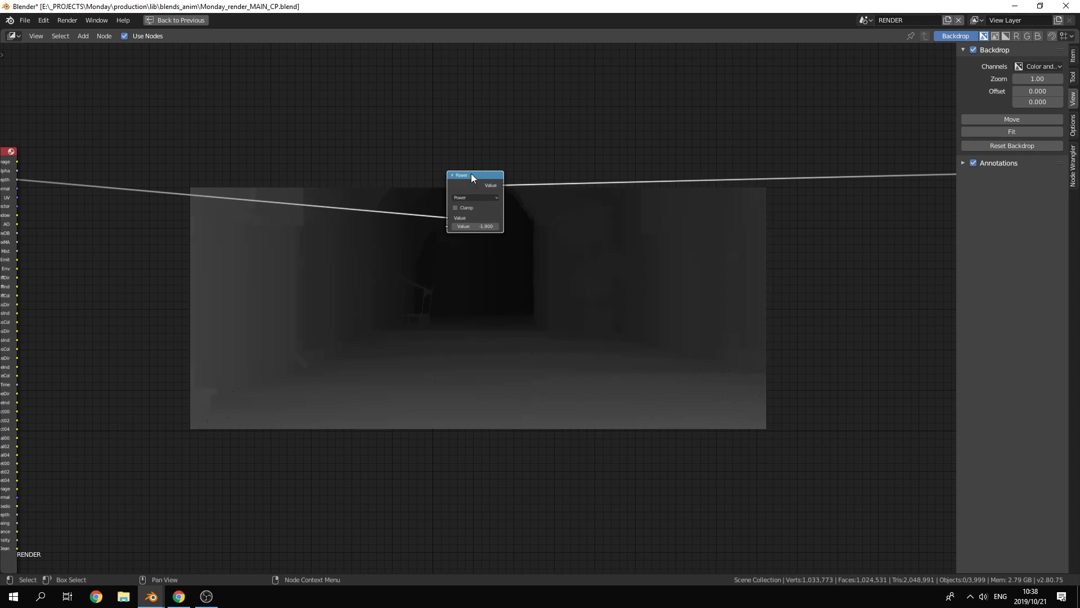
Step: Arrange the Render Layers and Power nodes around the backdrop and switch the Viewer back to the Image pass
drag(471, 173, 466, 110)
key(Home)
drag(77, 240, 132, 158)
key(Home)
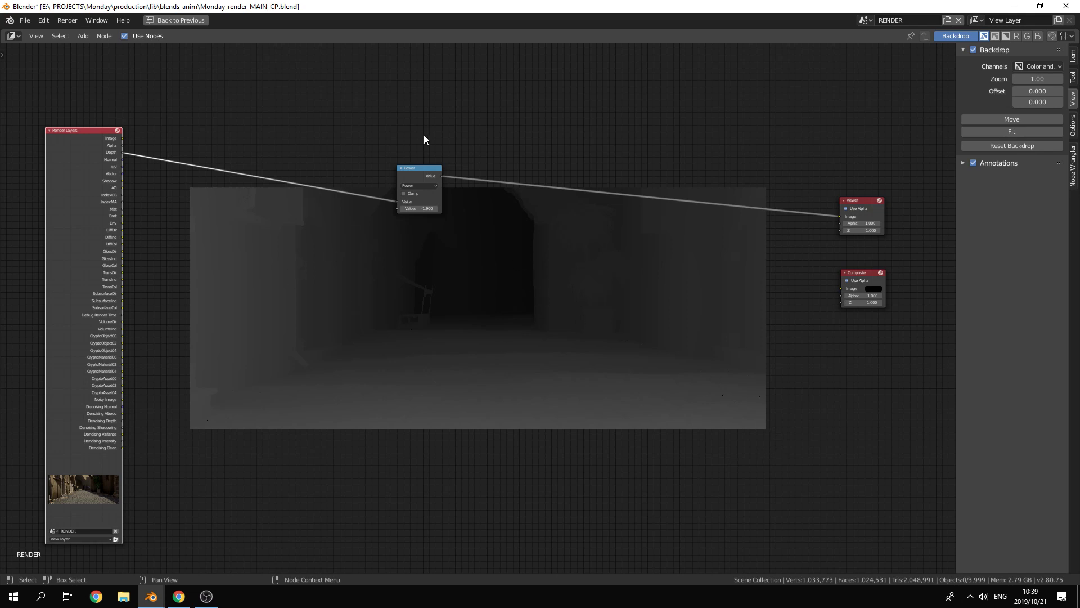
drag(410, 178, 417, 141)
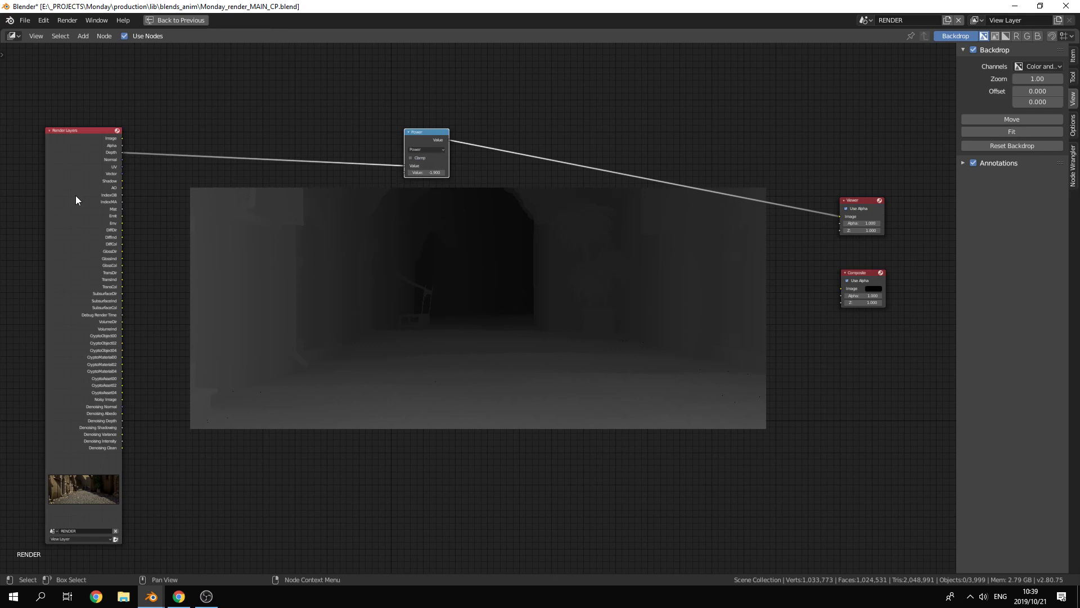
ctrl+shift+click(66, 163)
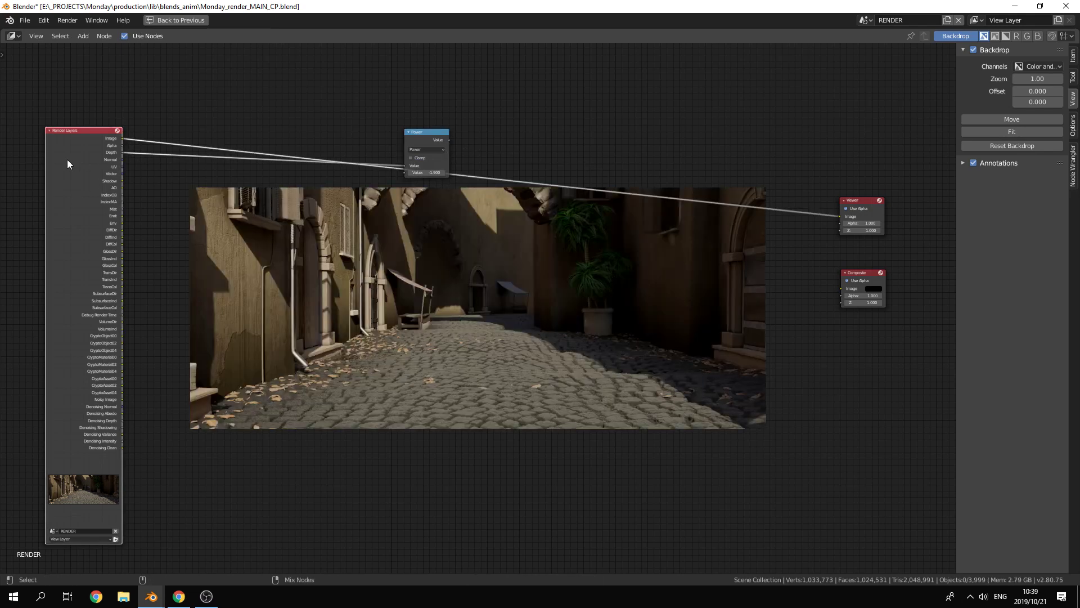
Step: Move the Power node above the backdrop and send the Normal and UV passes to the Viewer in turn
drag(423, 132, 164, 182)
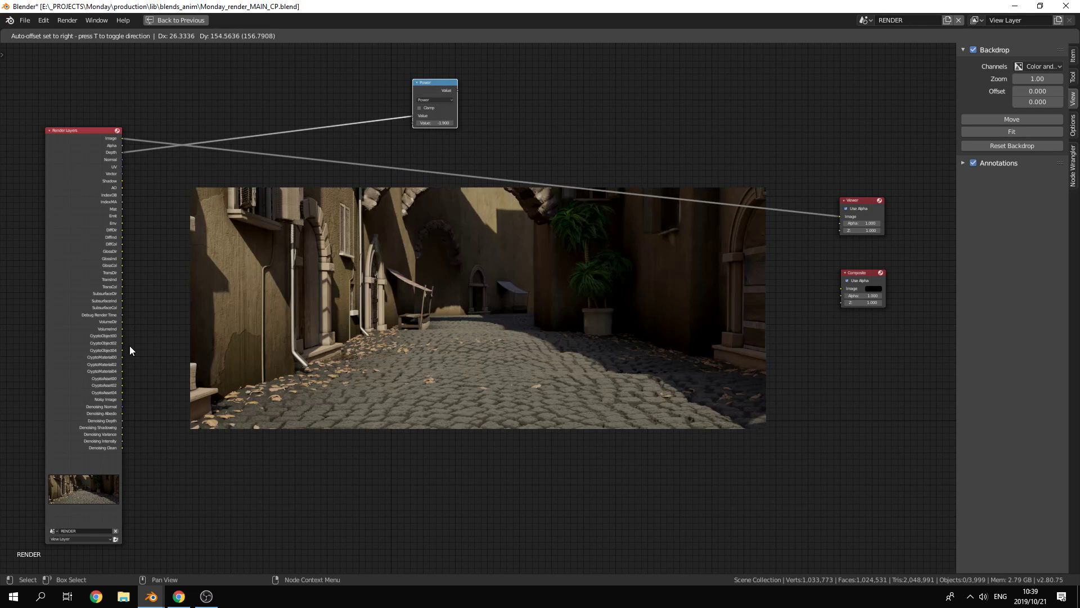
ctrl+shift+click(121, 161)
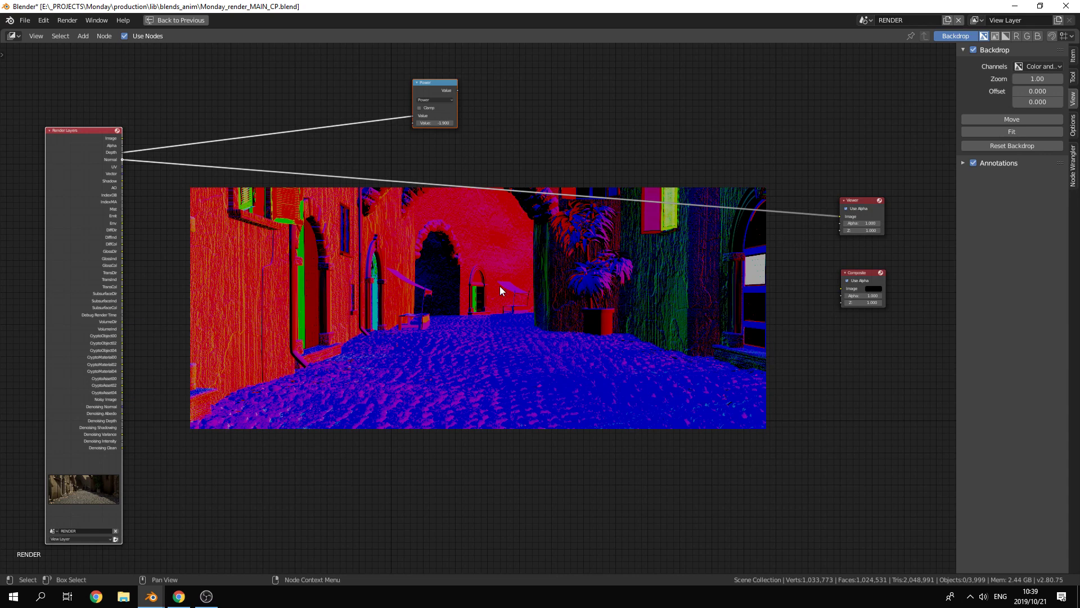
ctrl+shift+click(83, 179)
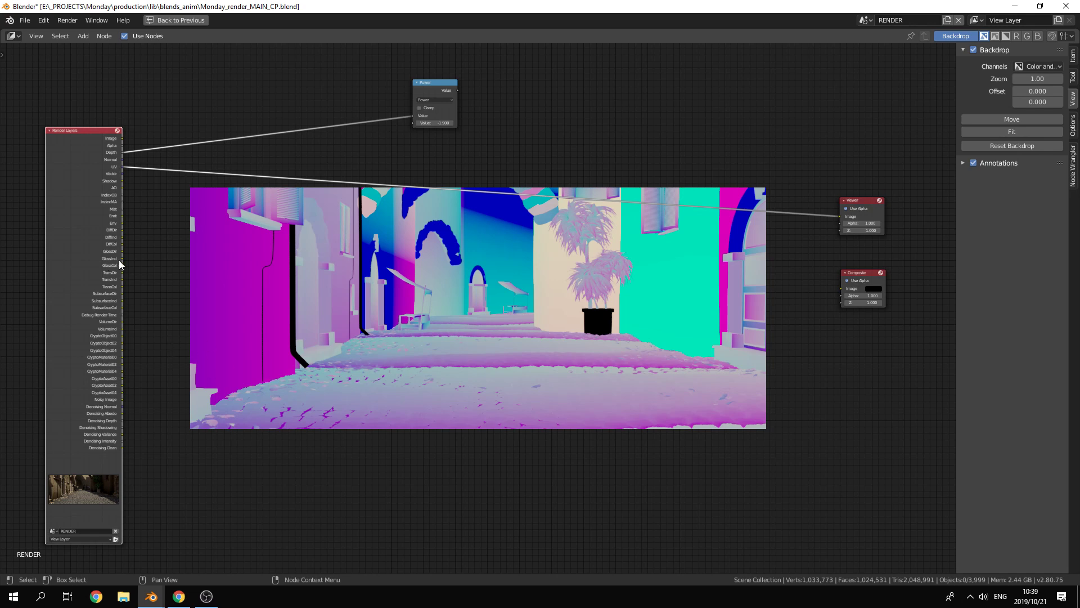
Step: Reposition the Render Layers node beside the backdrop and connect its DiffCol output to the Viewer's Image input
scroll(118, 253, up, 1)
drag(66, 246, 116, 298)
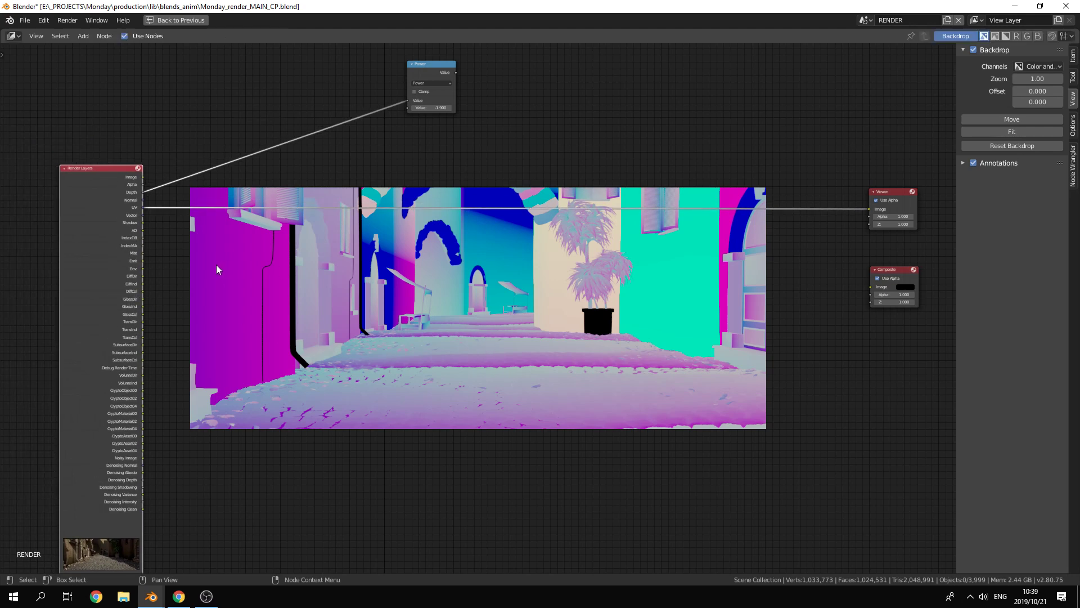
drag(143, 291, 873, 210)
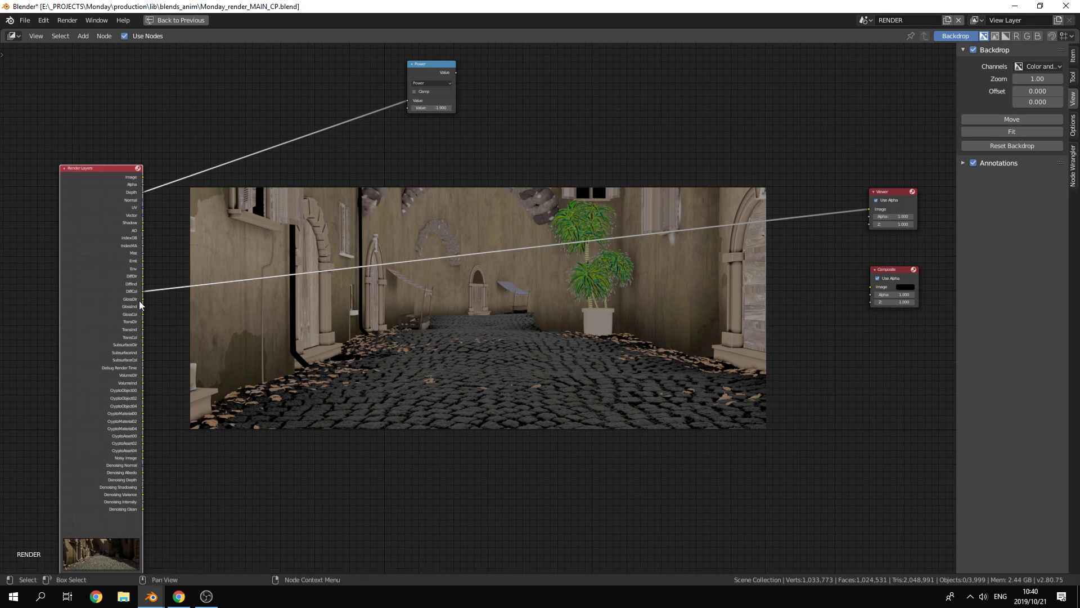
Step: Cut the DiffCol link to the Viewer and cycle the Render Layers outputs through Depth up to the Vector pass
drag(143, 214, 871, 209)
click(436, 336)
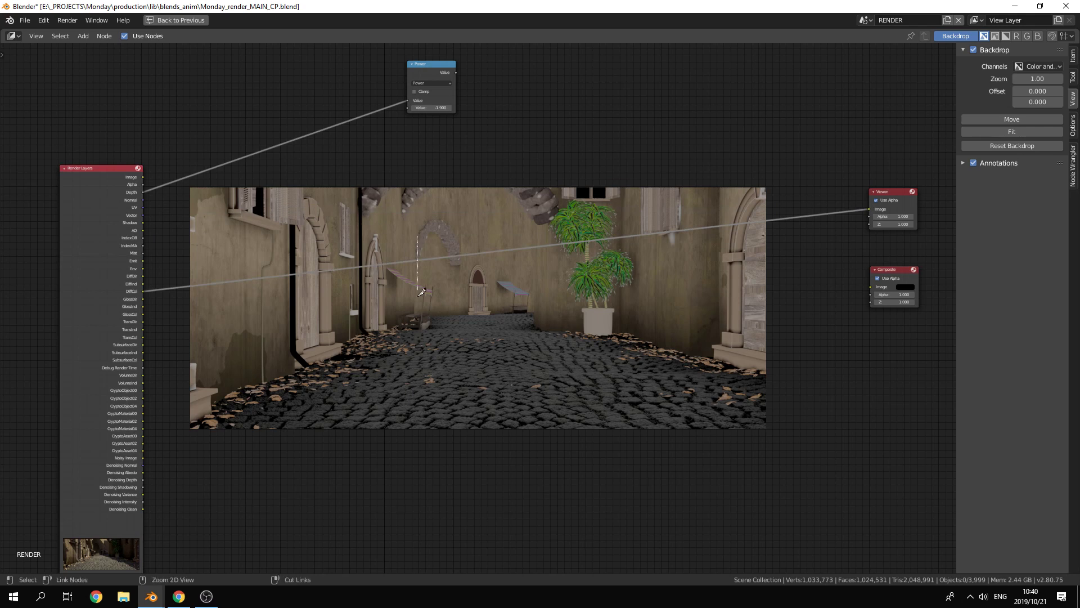
ctrl+right_drag(244, 247, 258, 295)
ctrl+shift+click(83, 228)
ctrl+shift+click(83, 228)
ctrl+shift+click(83, 228)
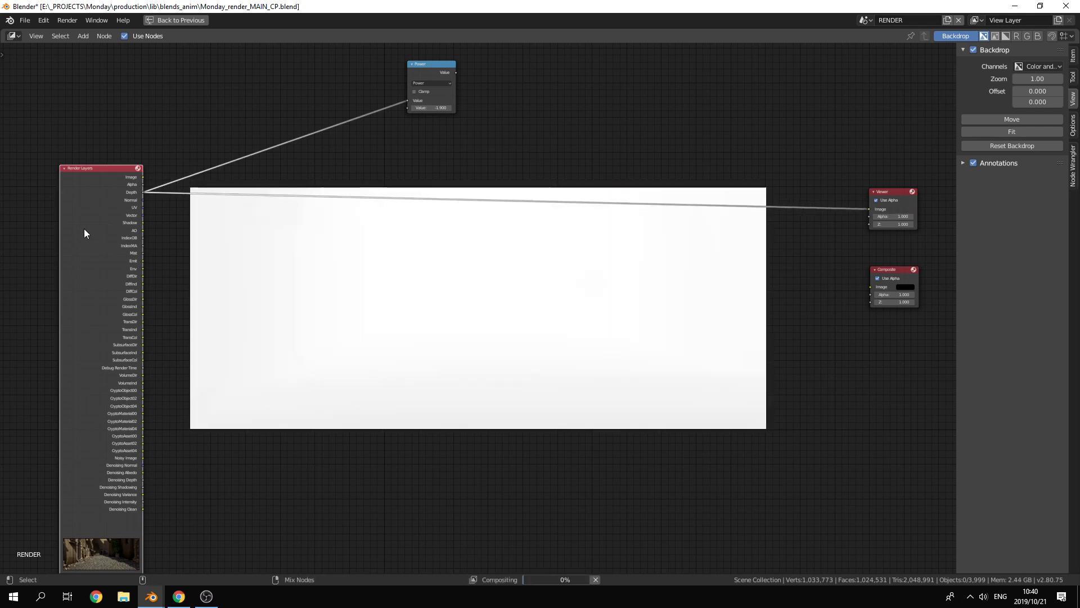
ctrl+shift+click(83, 229)
ctrl+shift+click(83, 228)
ctrl+shift+click(84, 229)
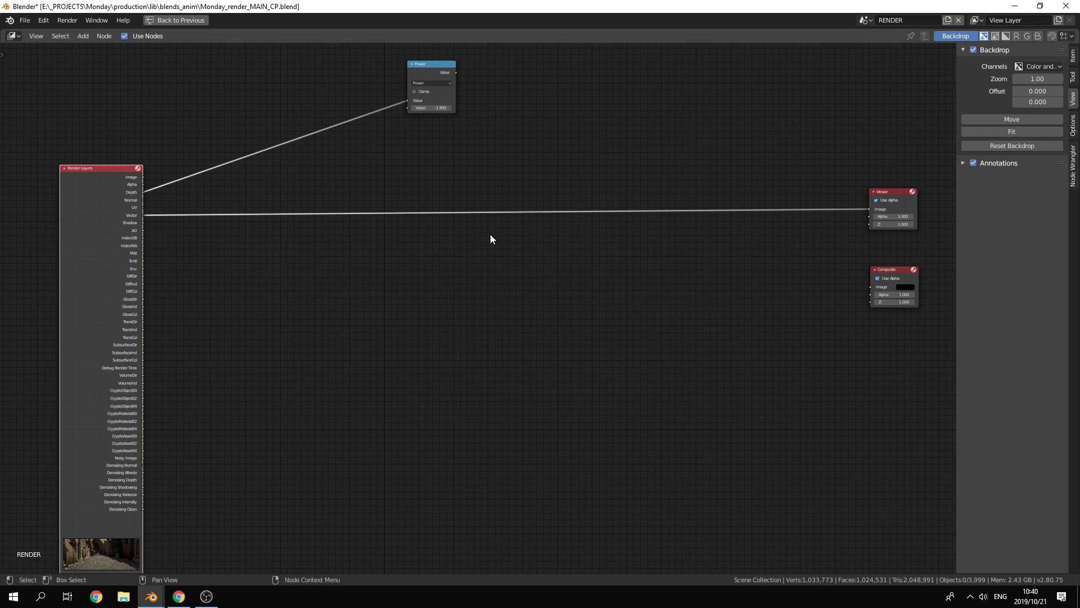
Step: Preview the Shadow, AO, IndexOB, IndexMA and Mist passes one after another in the Viewer
ctrl+shift+click(109, 240)
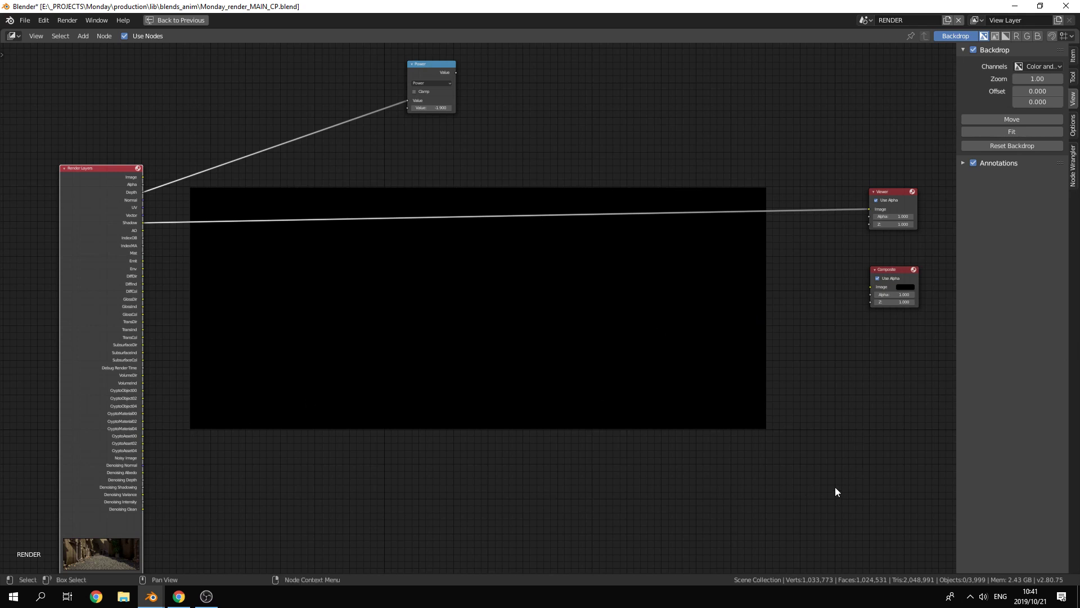
ctrl+shift+click(110, 236)
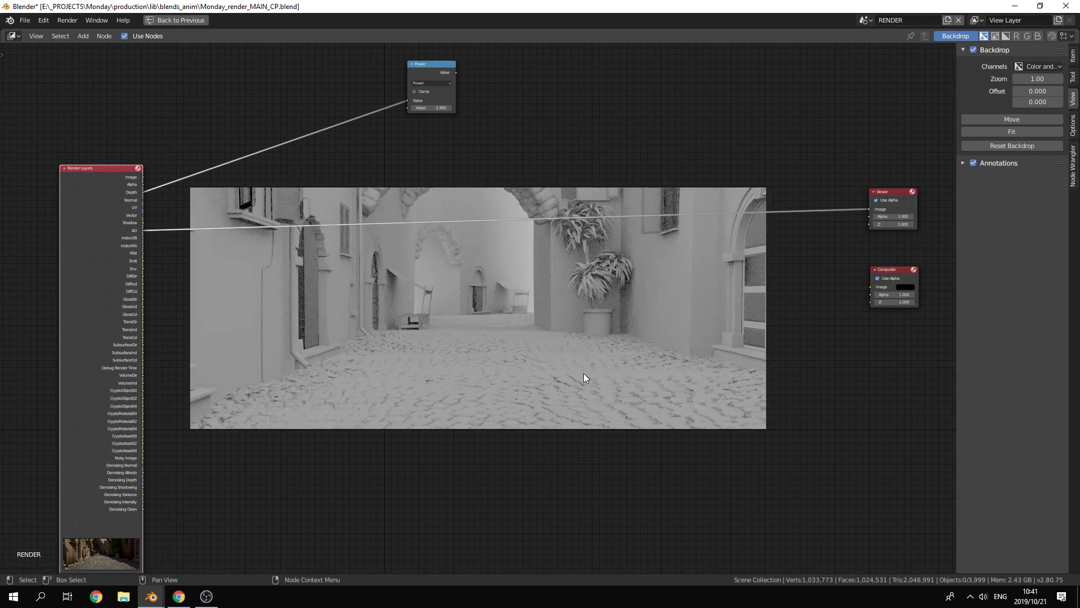
ctrl+shift+click(101, 255)
ctrl+shift+click(108, 254)
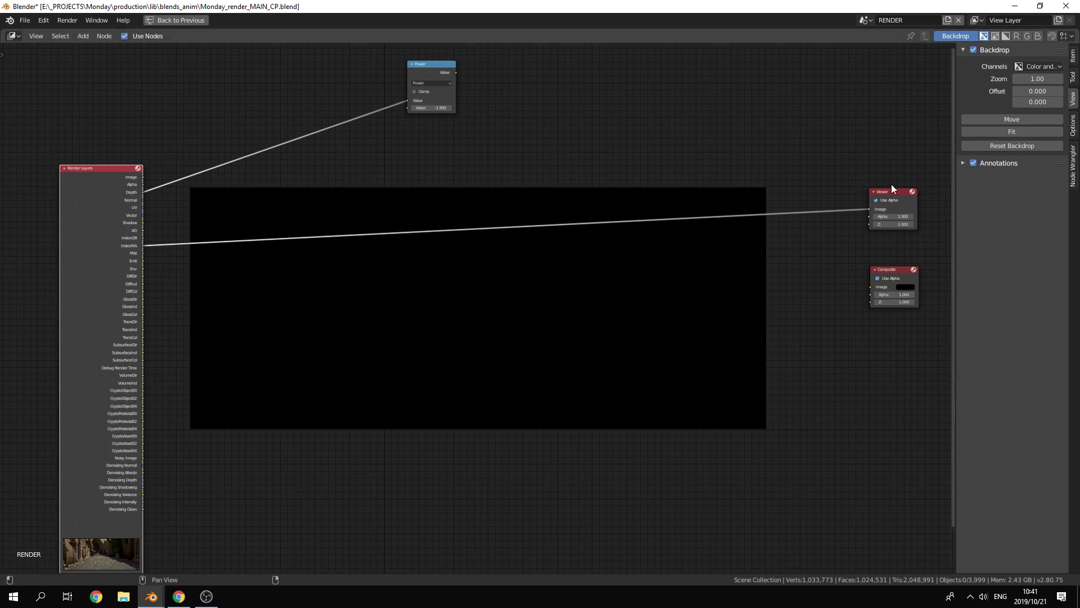
ctrl+shift+click(109, 228)
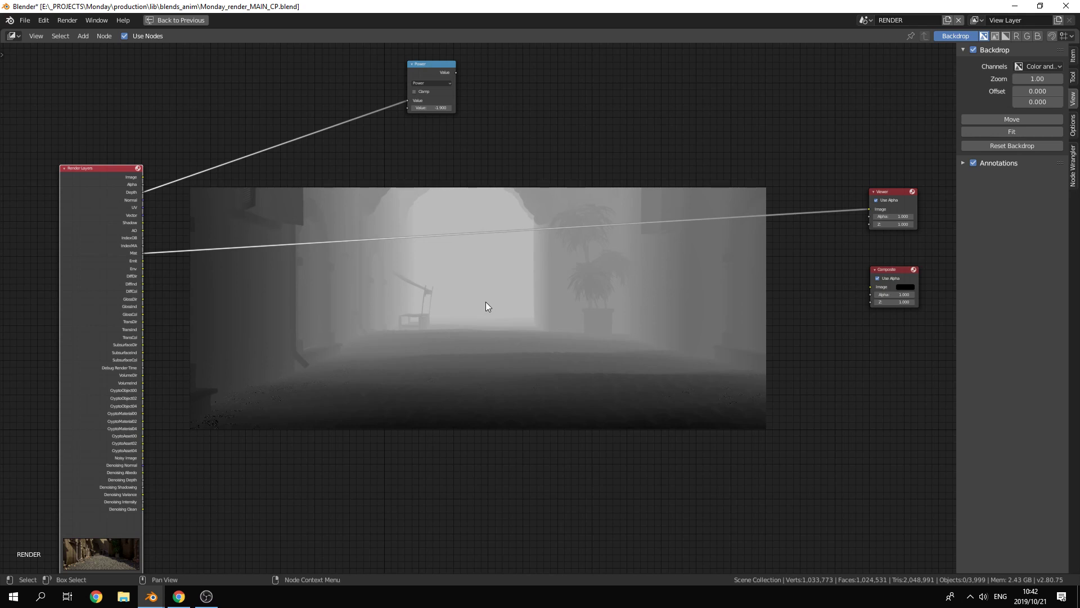
Step: Shift the Render Layers node clear of the backdrop and preview the Emit and Env passes
drag(99, 265, 119, 223)
scroll(163, 262, up, 5)
scroll(129, 232, down, 3)
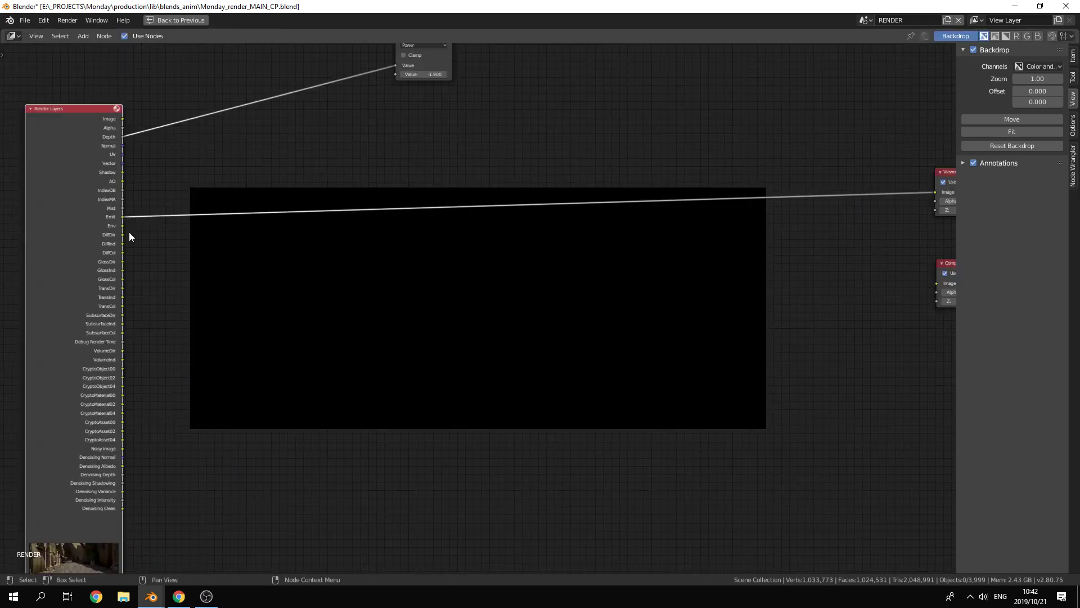
drag(74, 256, 94, 244)
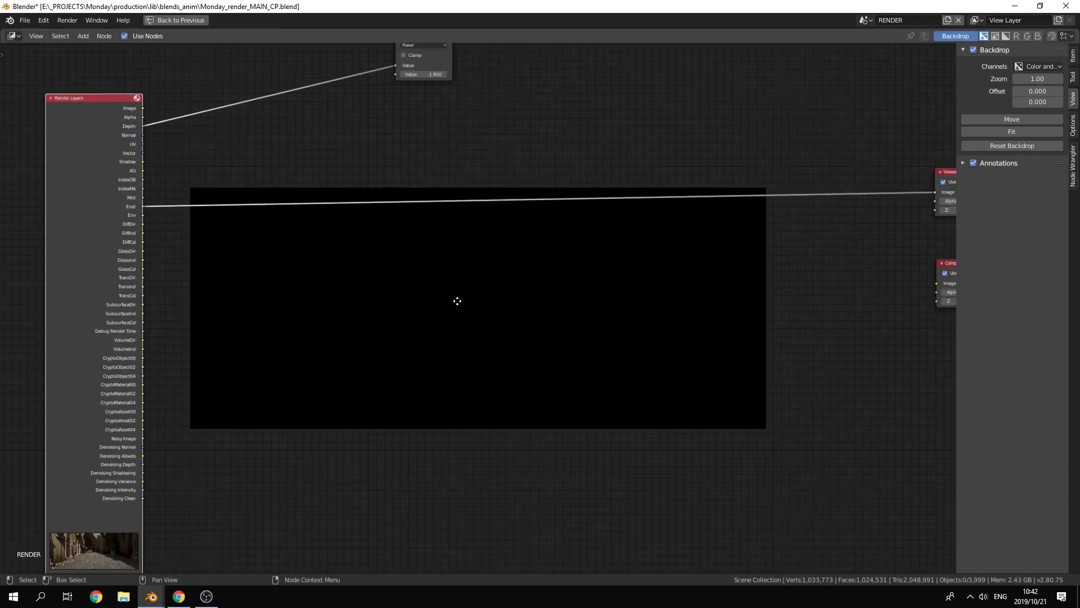
middle_drag(456, 298, 446, 291)
ctrl+shift+click(79, 212)
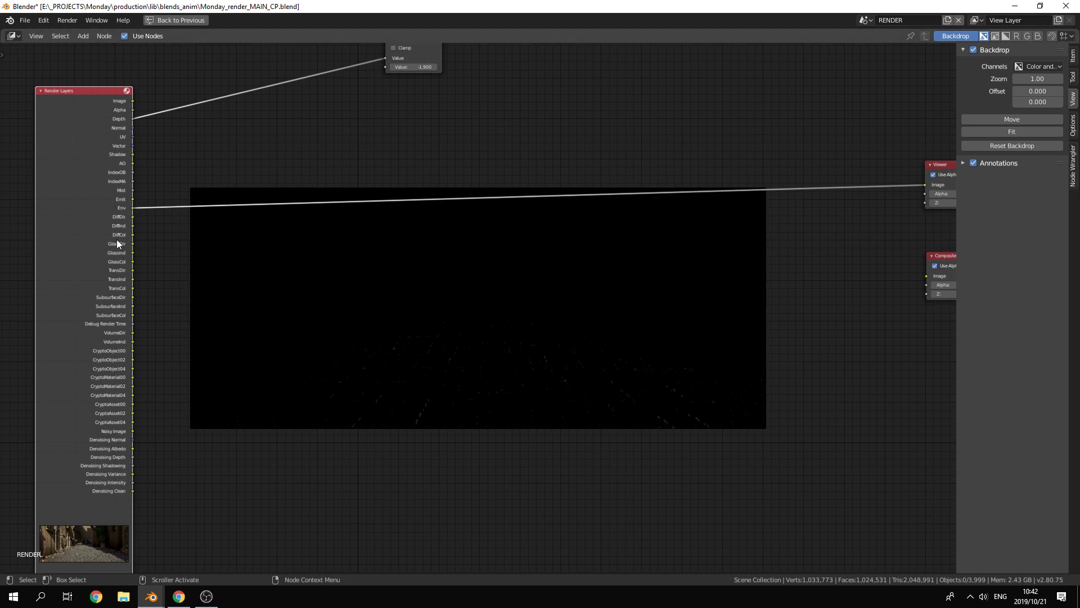
Step: Preview the diffuse passes DiffDir, DiffInd and DiffCol in the Viewer
ctrl+shift+click(79, 209)
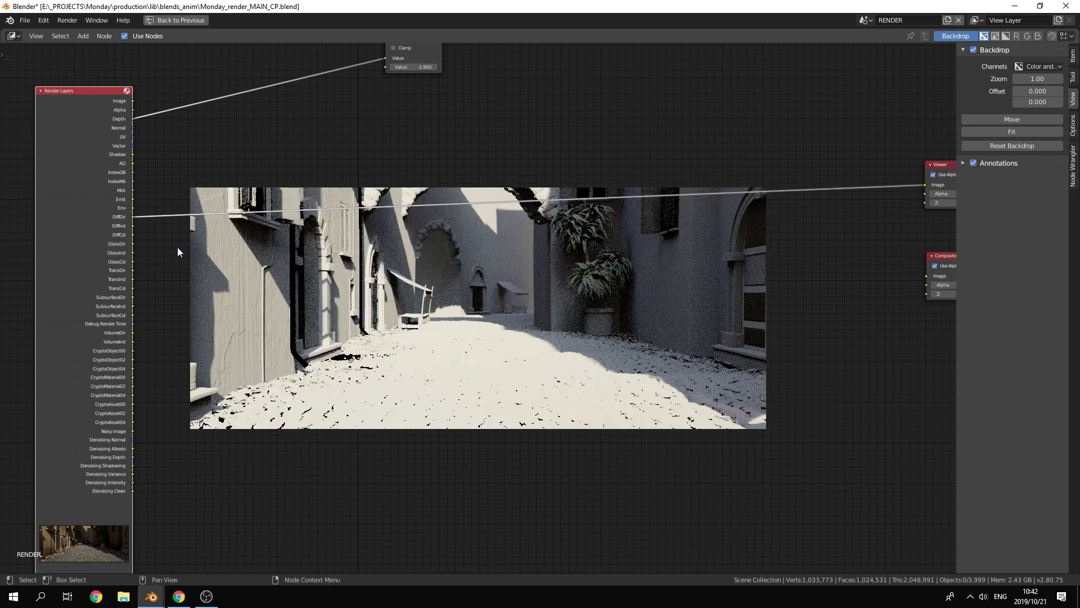
ctrl+shift+click(93, 225)
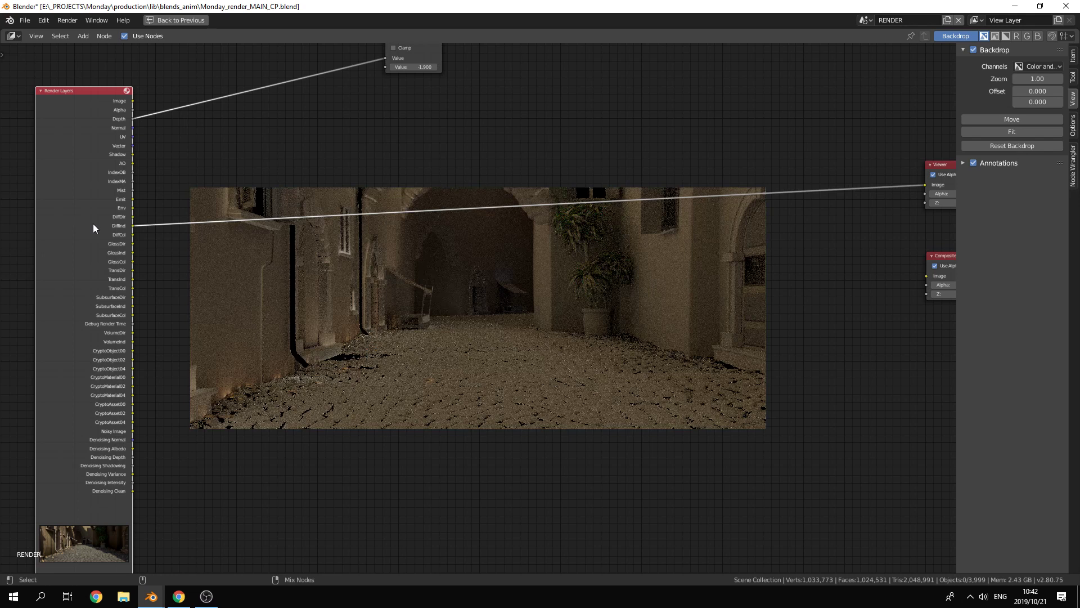
ctrl+shift+click(93, 223)
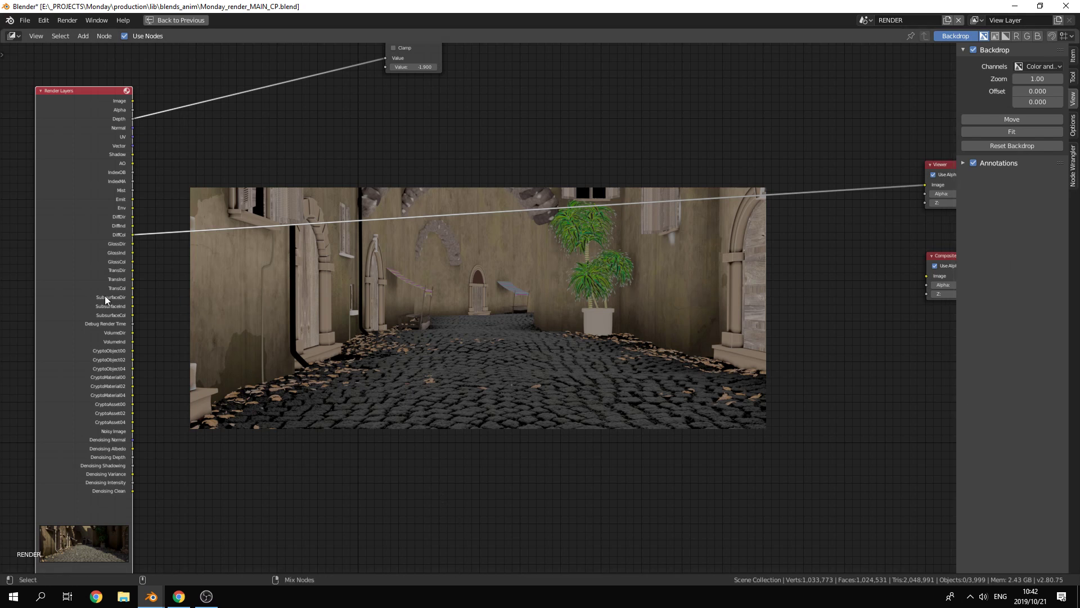
Step: Cycle the Viewer through the direct, indirect and color passes for glossy and transmission
ctrl+shift+click(83, 254)
ctrl+shift+click(84, 254)
ctrl+shift+click(84, 254)
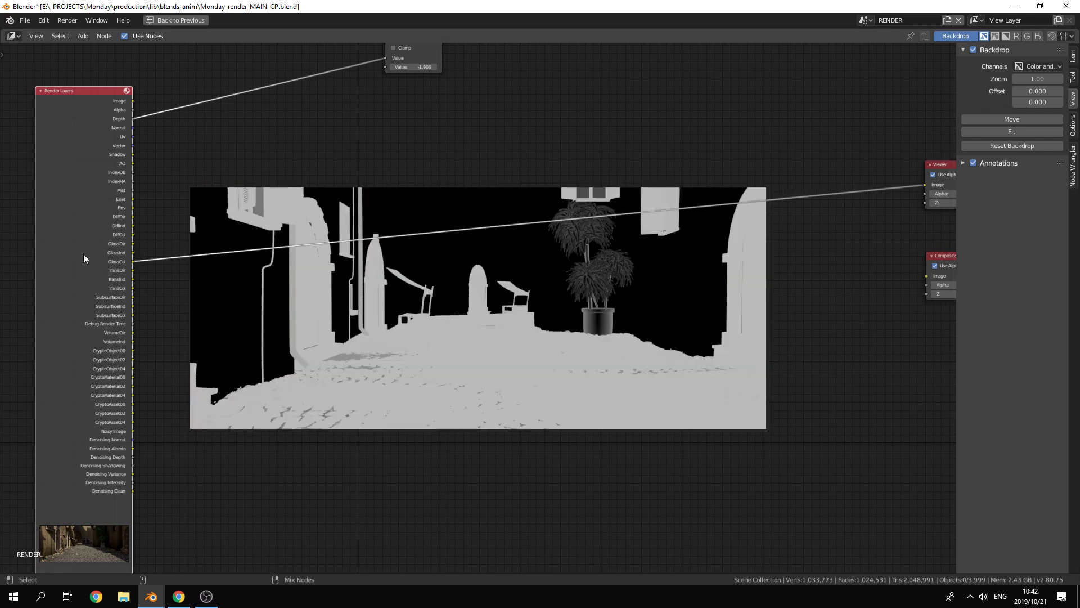
ctrl+shift+click(83, 255)
ctrl+shift+click(83, 254)
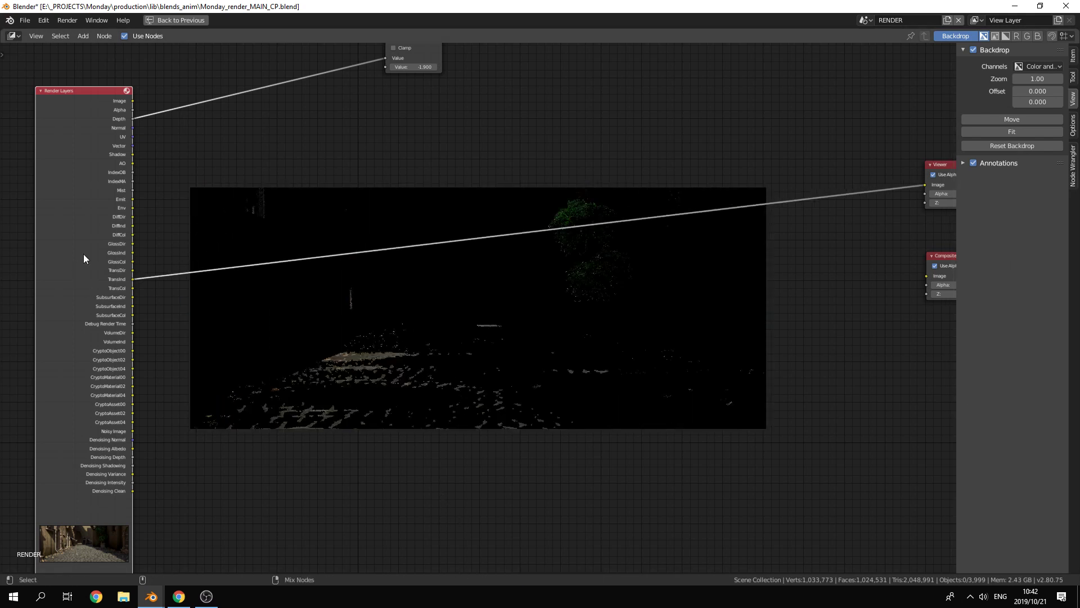
ctrl+shift+click(83, 254)
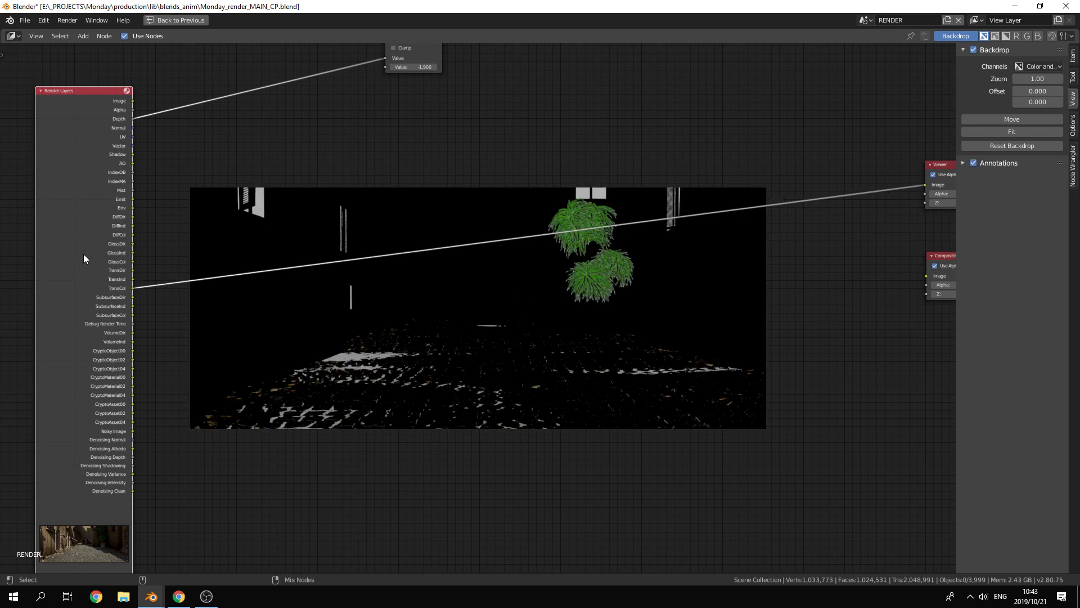
Step: Preview the three subsurface passes and reconnect the Image output to the Viewer
ctrl+shift+click(83, 255)
ctrl+shift+click(84, 254)
ctrl+shift+click(83, 255)
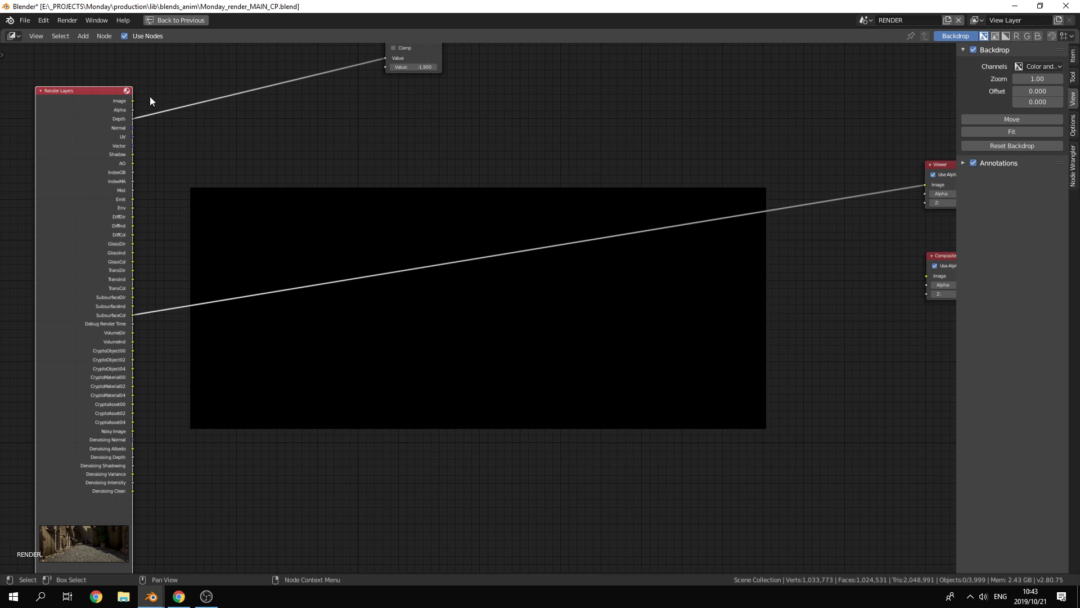
drag(133, 100, 941, 184)
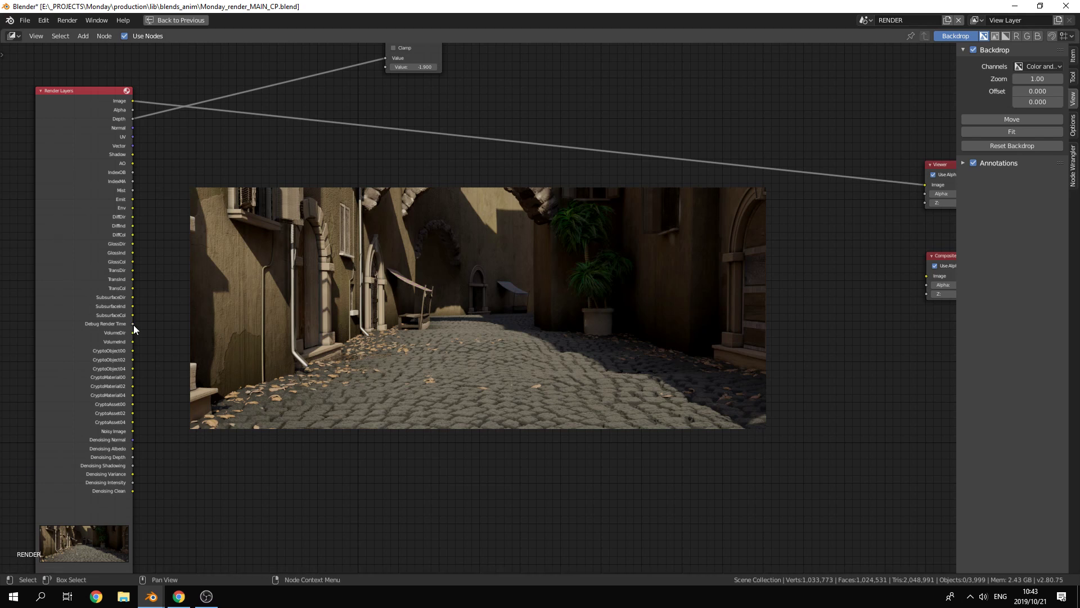
Step: Preview the Debug Render Time and VolumeDir passes in the Viewer and switch it back to the Image pass
drag(134, 325, 348, 335)
scroll(133, 336, up, 3)
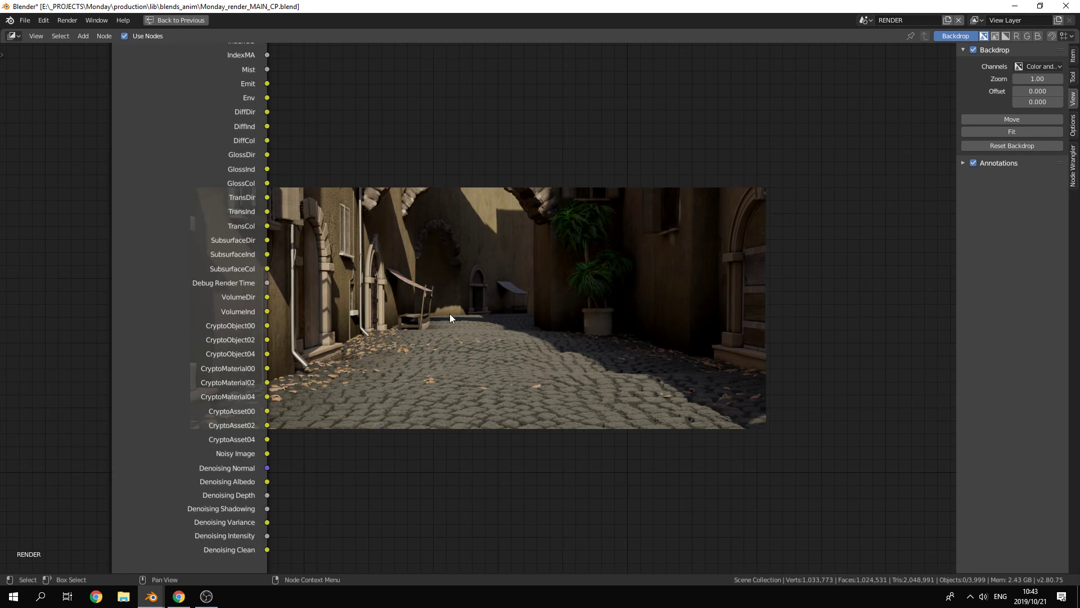
scroll(453, 312, down, 6)
middle_drag(490, 293, 330, 318)
middle_drag(579, 288, 427, 295)
scroll(434, 315, down, 1)
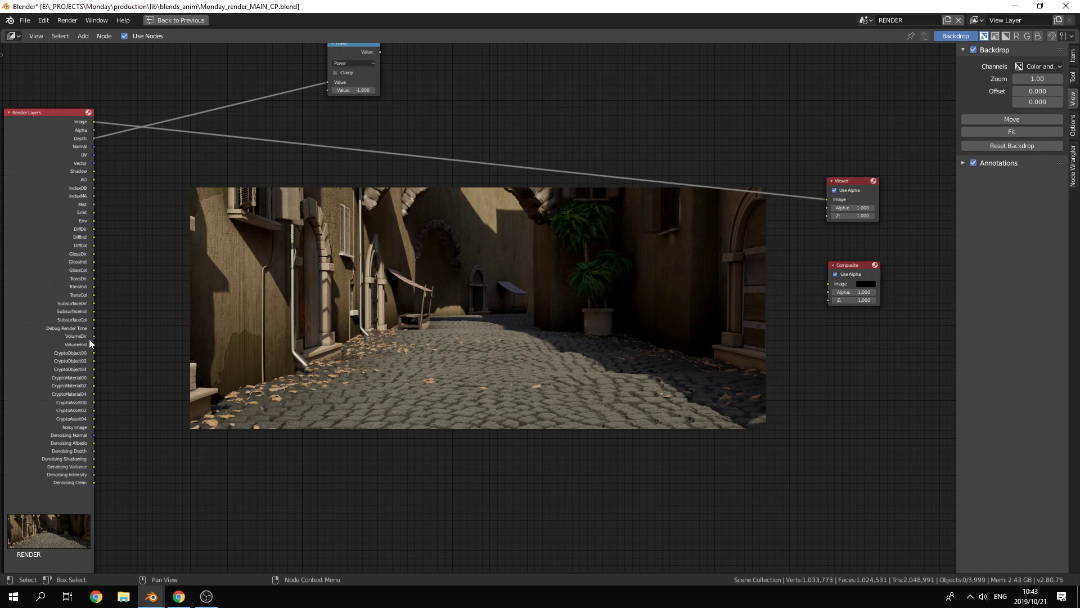
drag(93, 328, 828, 200)
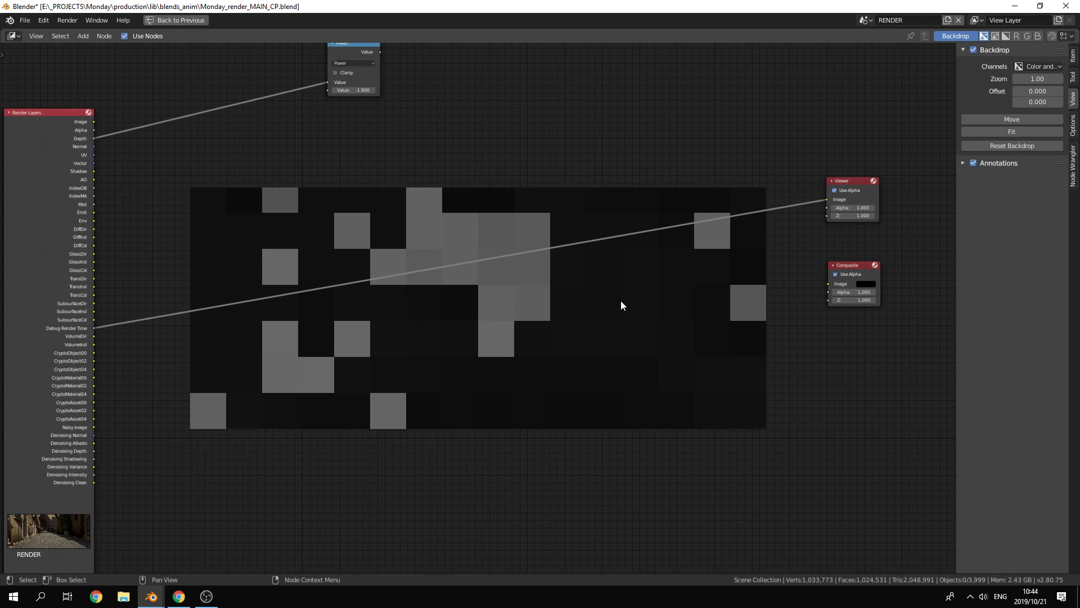
ctrl+shift+click(49, 161)
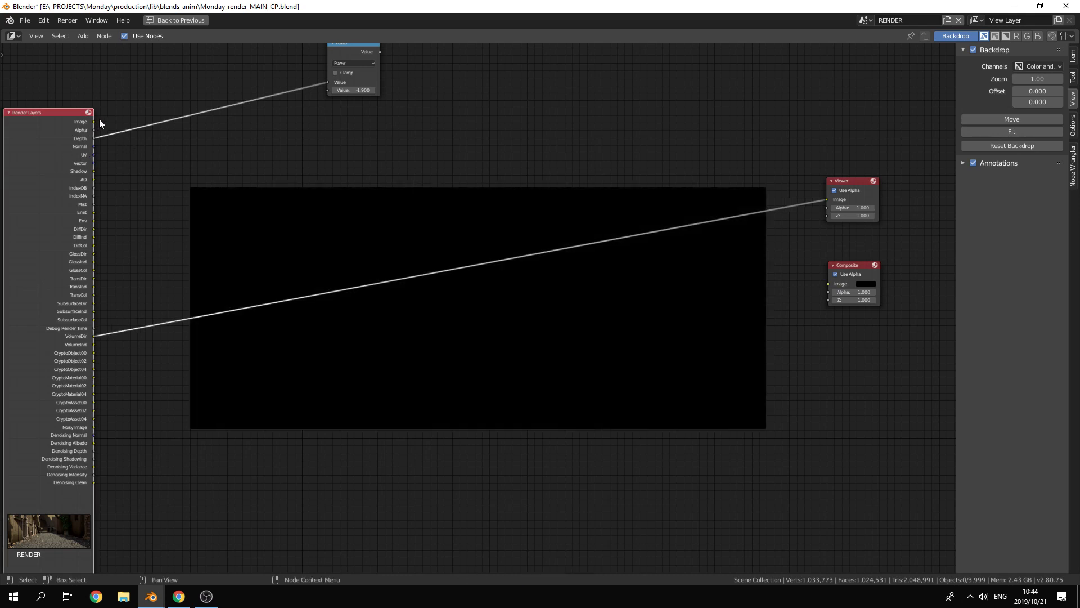
drag(94, 121, 828, 200)
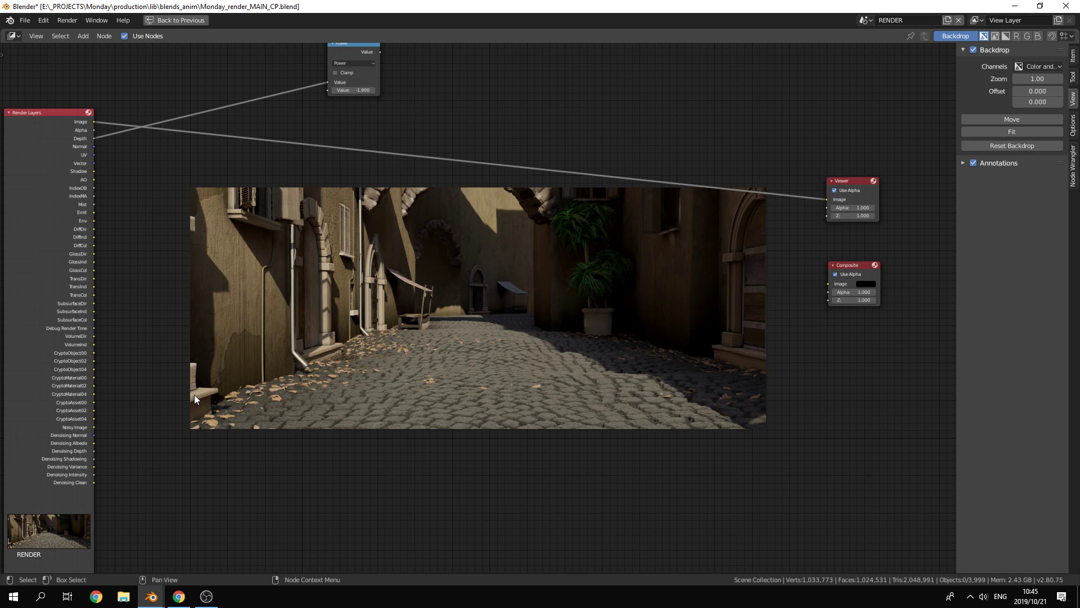
Step: Add a Cryptomatte node and place it over the backdrop beside the crypto outputs of the Render Layers node
key(shift+a)
mouse_move(327, 313)
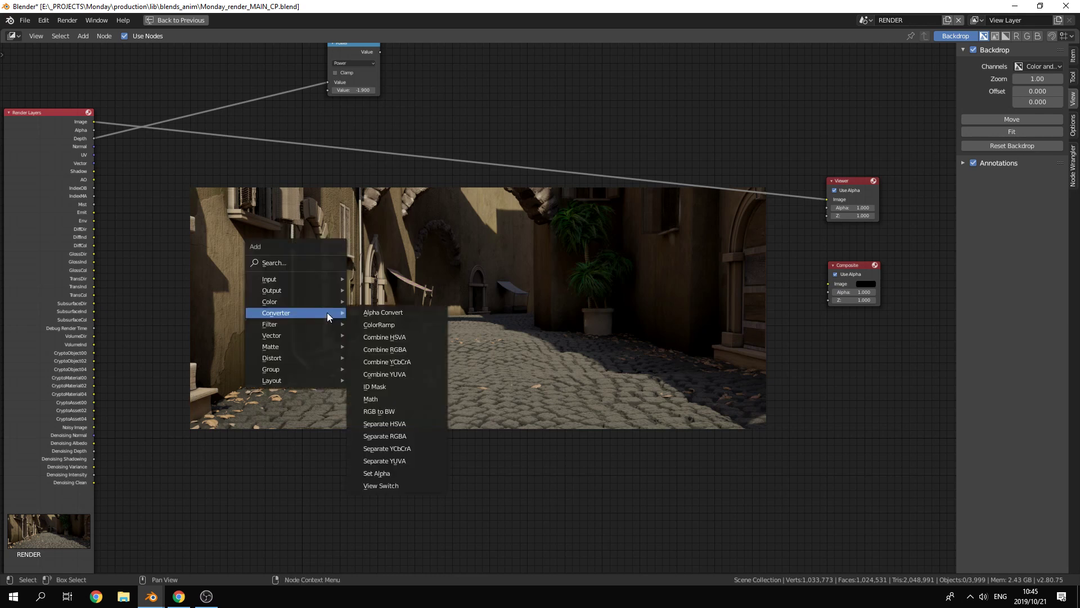
mouse_move(317, 360)
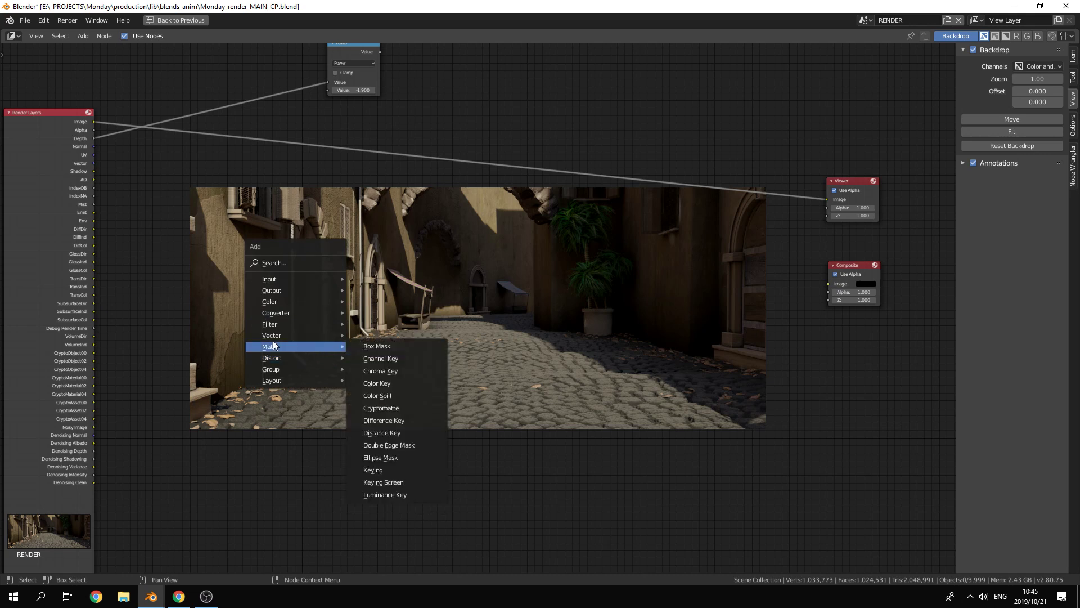
click(371, 407)
click(131, 292)
scroll(130, 298, up, 2)
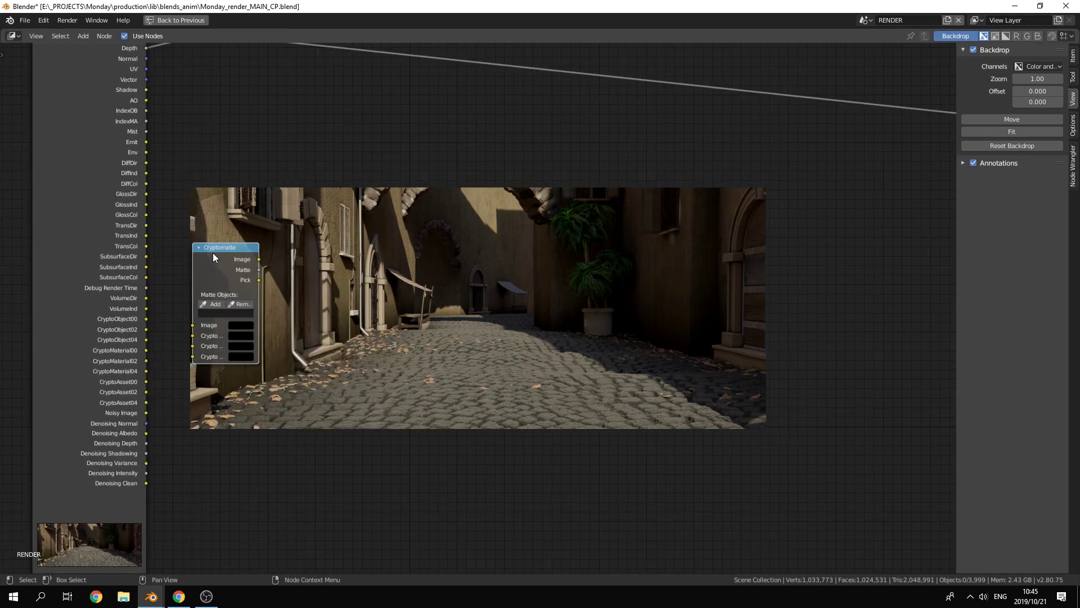
drag(213, 251, 225, 281)
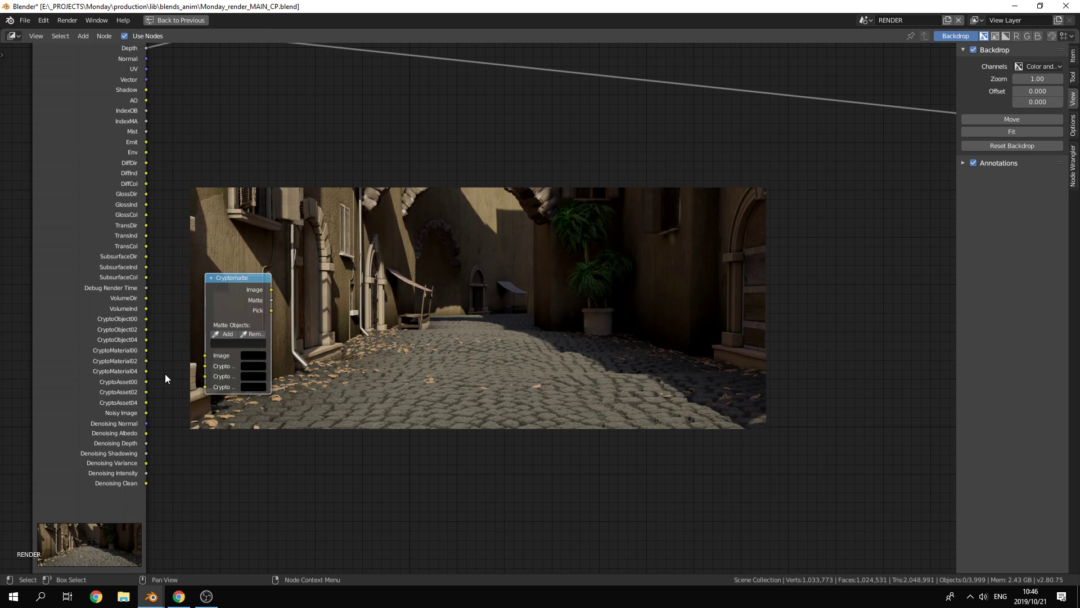
scroll(157, 349, up, 2)
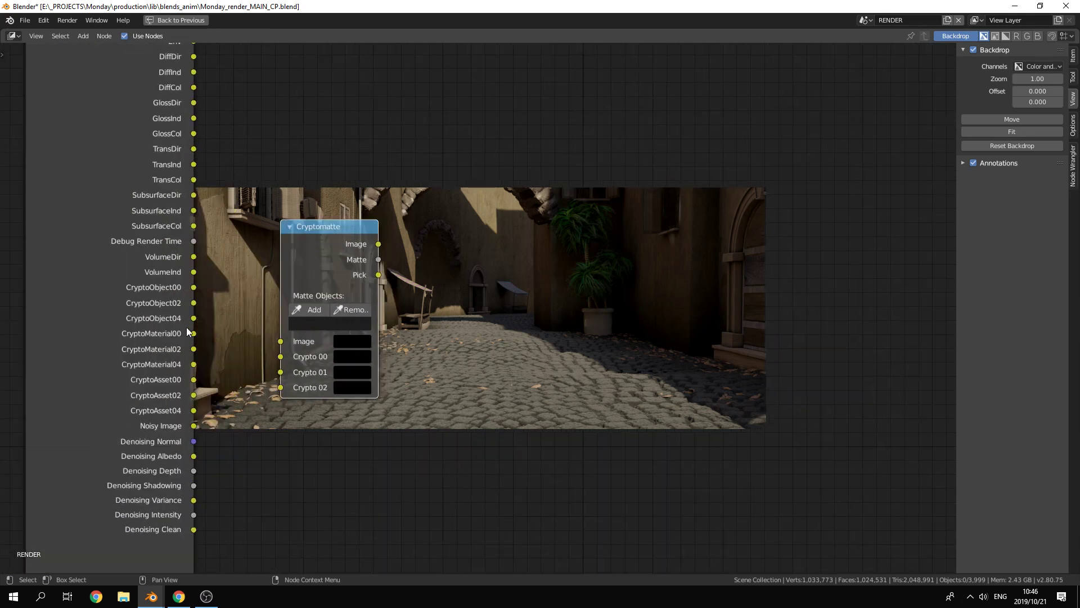
Step: Restore the compositor from its maximized view and open the View Layer properties at the Cryptomatte pass settings
key(ctrl+space)
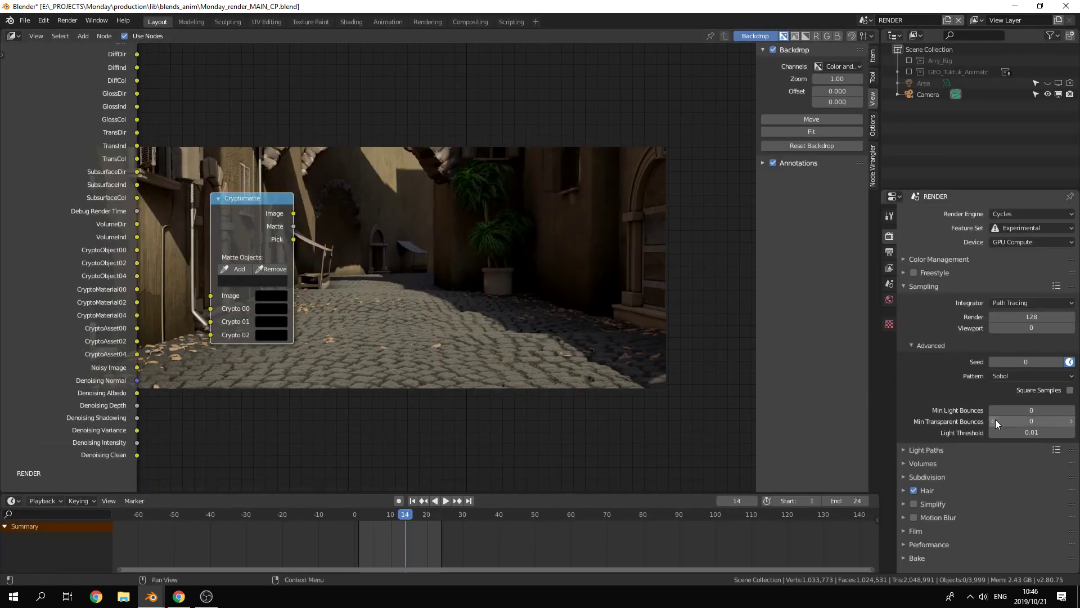
click(889, 269)
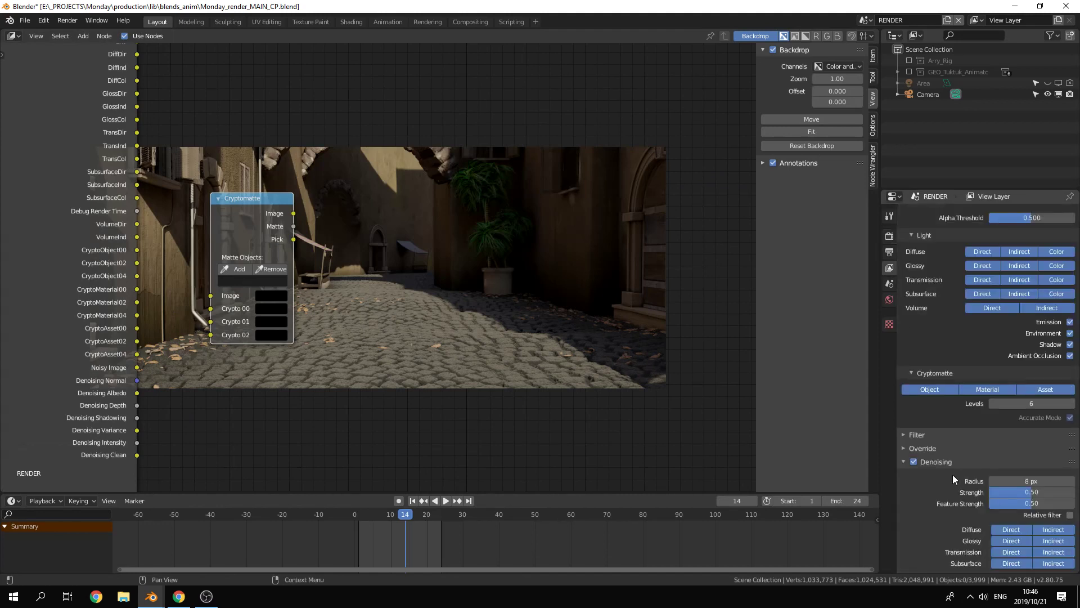
Step: Connect the CryptoAsset00, CryptoAsset02 and CryptoAsset04 outputs of Render Layers to the Crypto 00, Crypto 01 and Crypto 02 inputs of the Cryptomatte node
scroll(950, 488, up, 3)
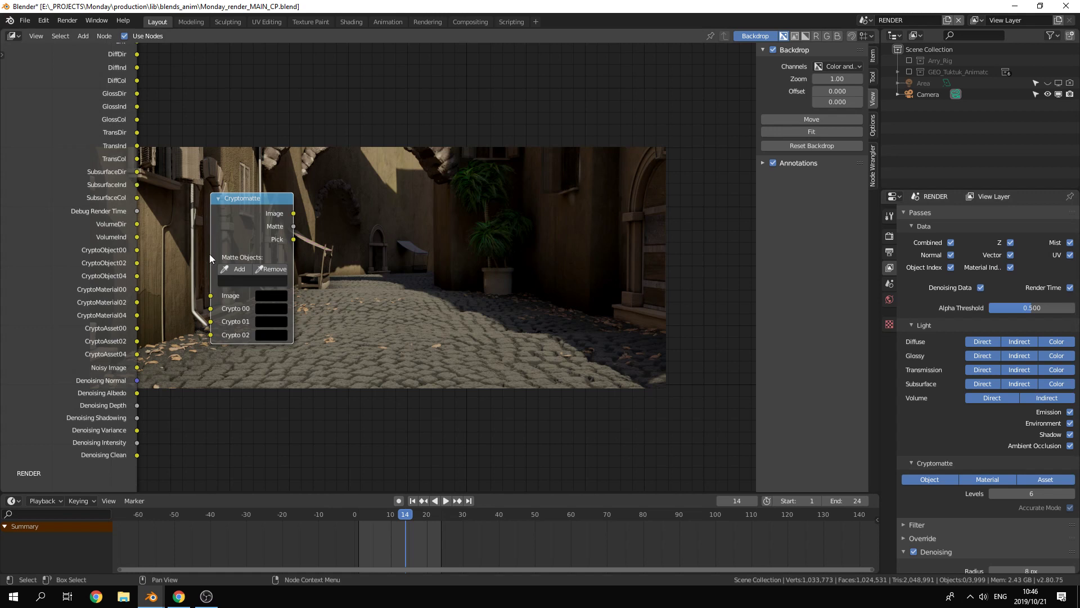
drag(137, 354, 210, 322)
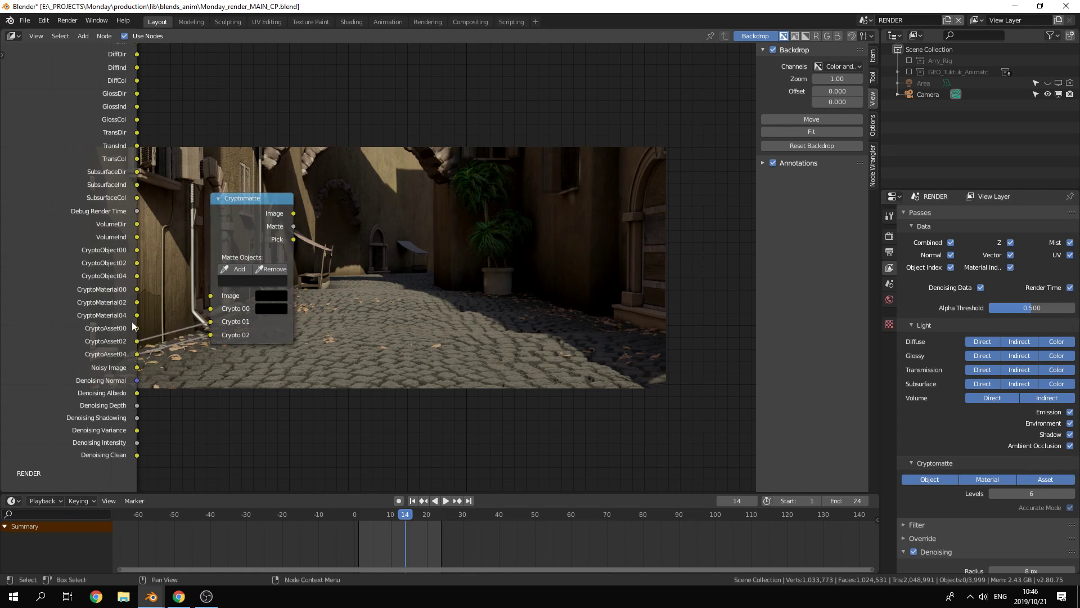
drag(146, 332, 210, 308)
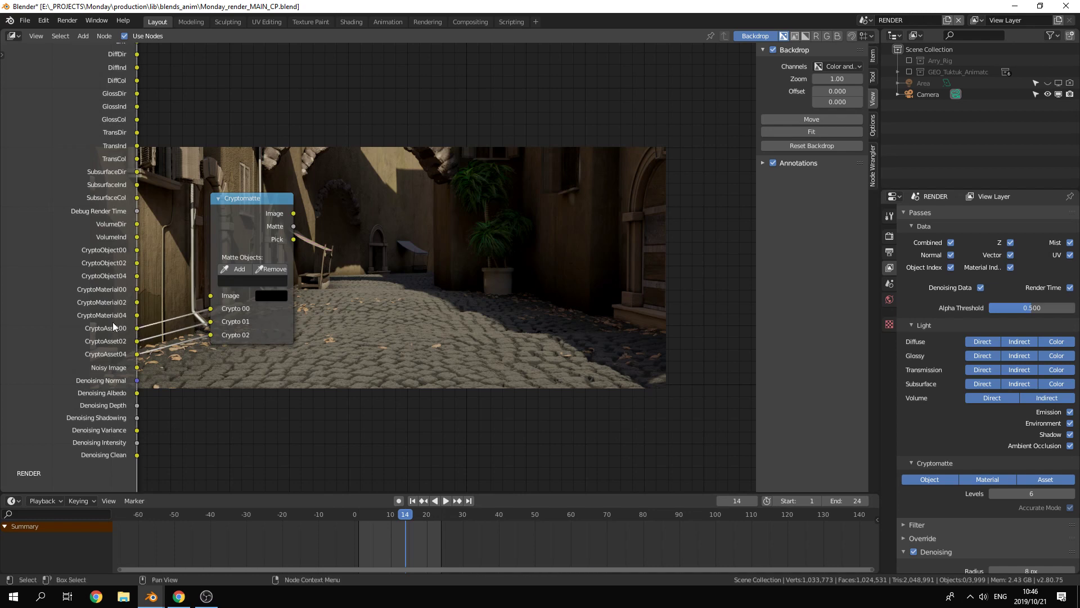
Step: Connect the Image output of the Render Layers node to the Image input of the Cryptomatte node
middle_drag(322, 145, 404, 258)
drag(331, 344, 481, 216)
scroll(309, 174, down, 2)
middle_drag(309, 174, 275, 232)
scroll(276, 233, down, 1)
drag(215, 131, 384, 344)
Step: Preview the Cryptomatte node's Matte output in the Viewer, ending on its Pick output over the backdrop
ctrl+shift+click(403, 286)
middle_drag(563, 367, 529, 321)
ctrl+shift+click(373, 298)
middle_drag(494, 367, 450, 351)
scroll(398, 328, up, 3)
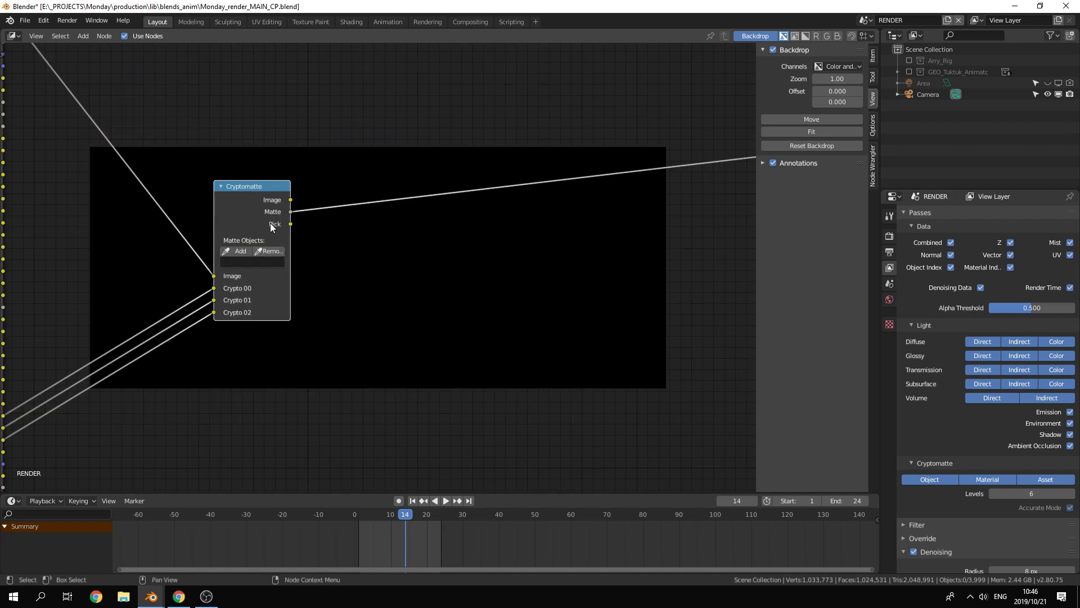
ctrl+shift+click(252, 222)
middle_drag(539, 315, 432, 338)
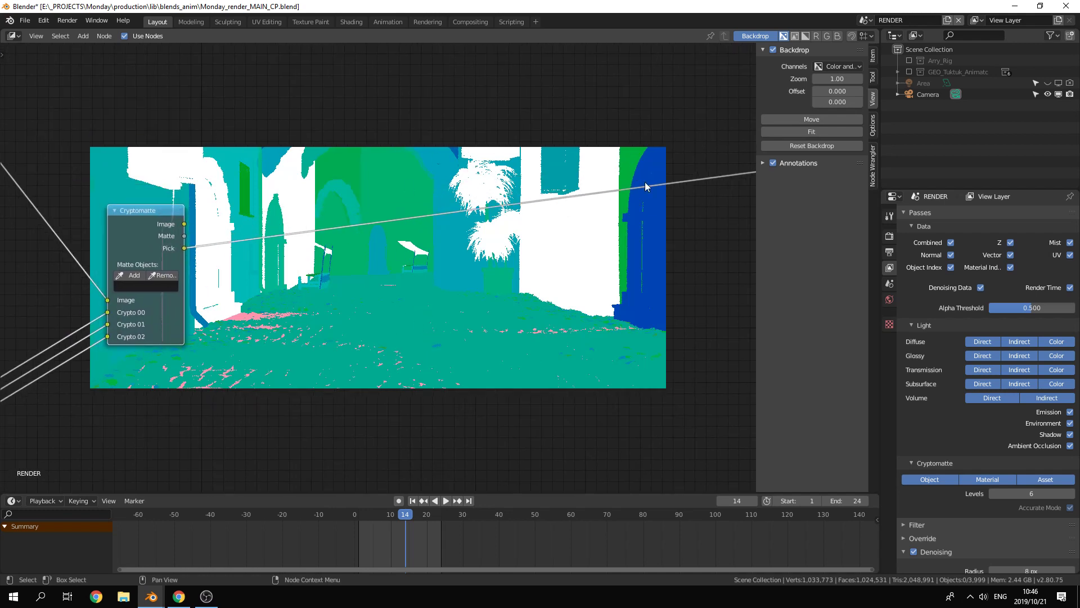
Step: Add the window on the right-hand wall to the matte objects and preview the Matte output in the Viewer
click(132, 275)
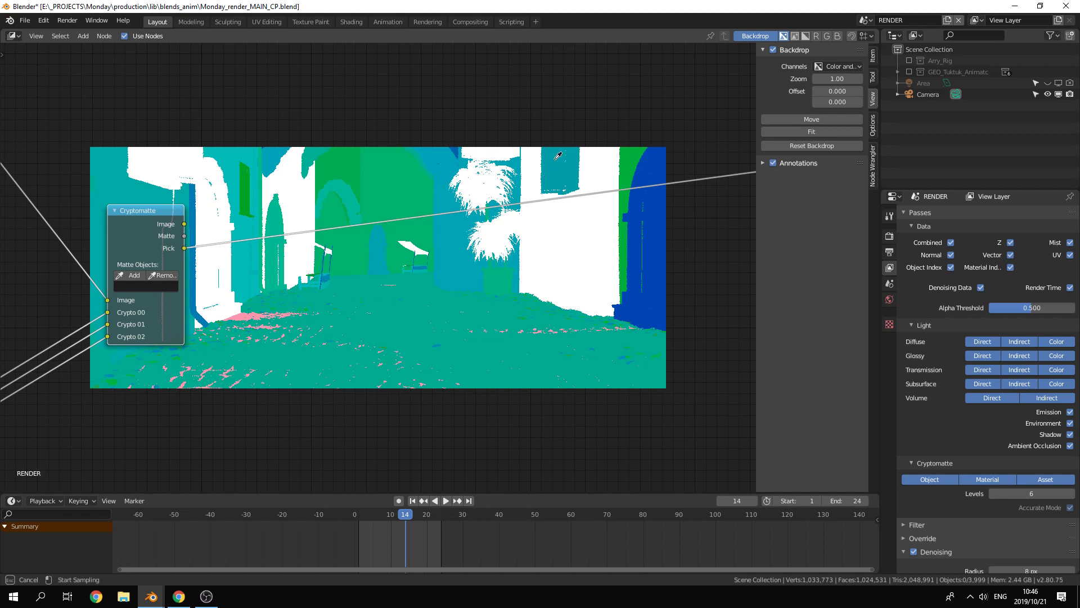
click(557, 158)
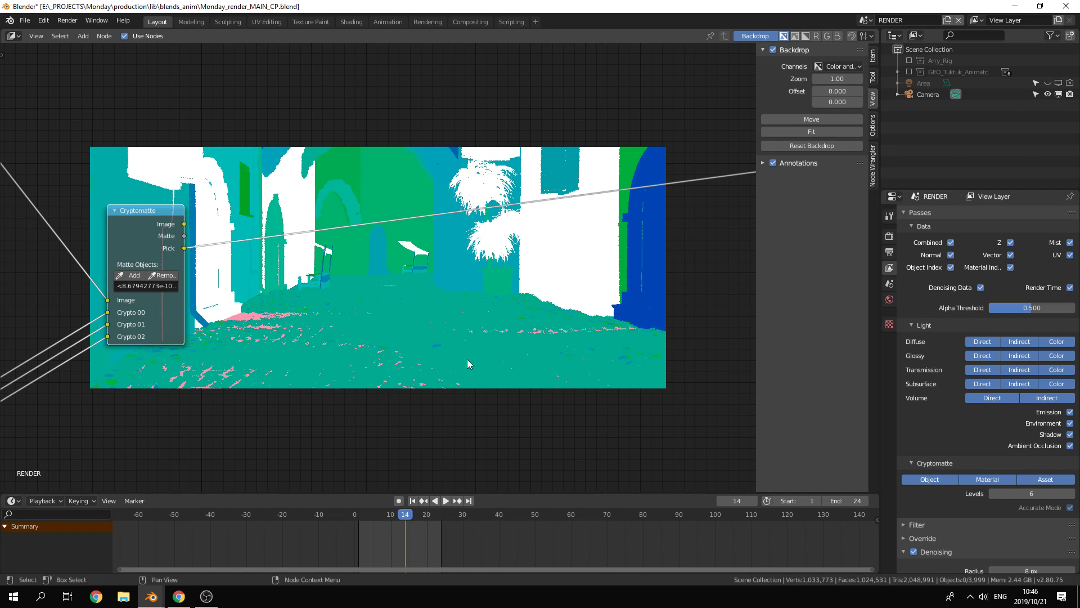
ctrl+shift+click(145, 243)
click(545, 265)
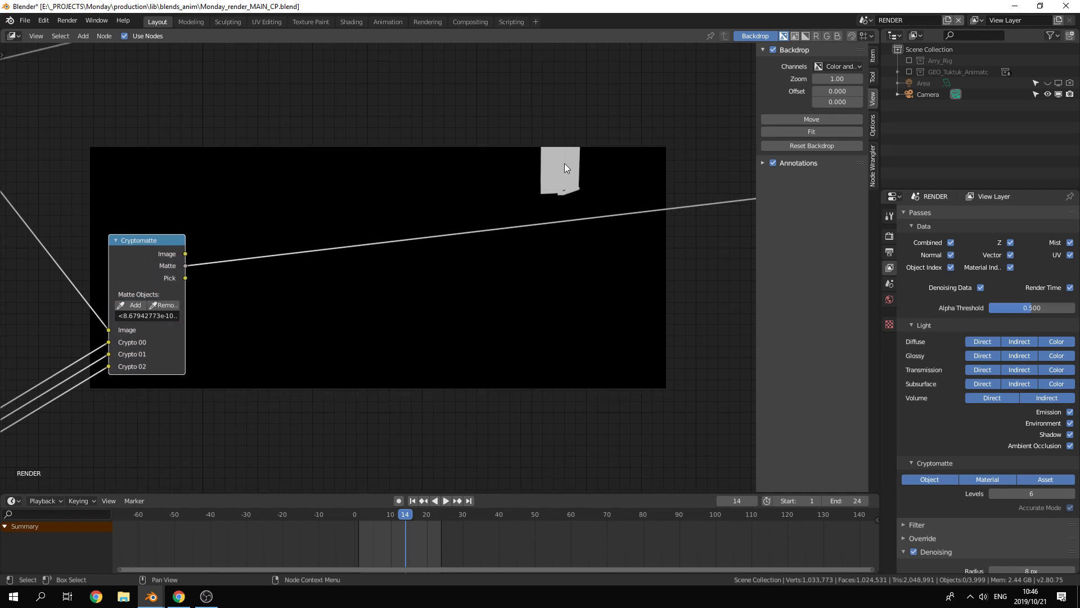
Step: Add a Hue Saturation Value node and place it between the Render Layers node and the Viewer, above the Cryptomatte node
middle_drag(200, 150, 321, 227)
scroll(321, 226, down, 4)
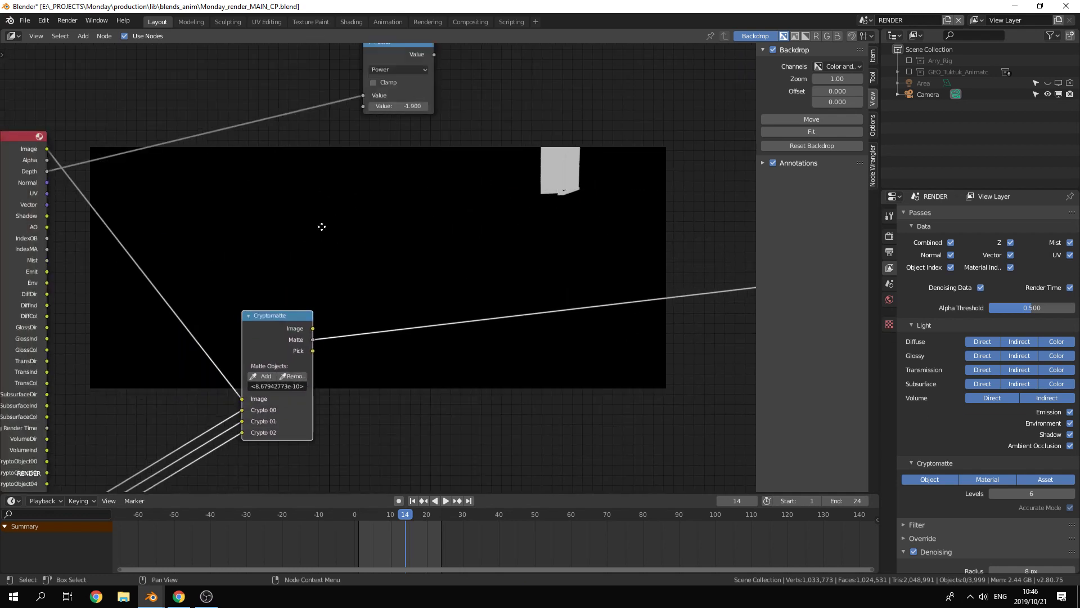
key(shift+a)
mouse_move(370, 203)
mouse_move(329, 169)
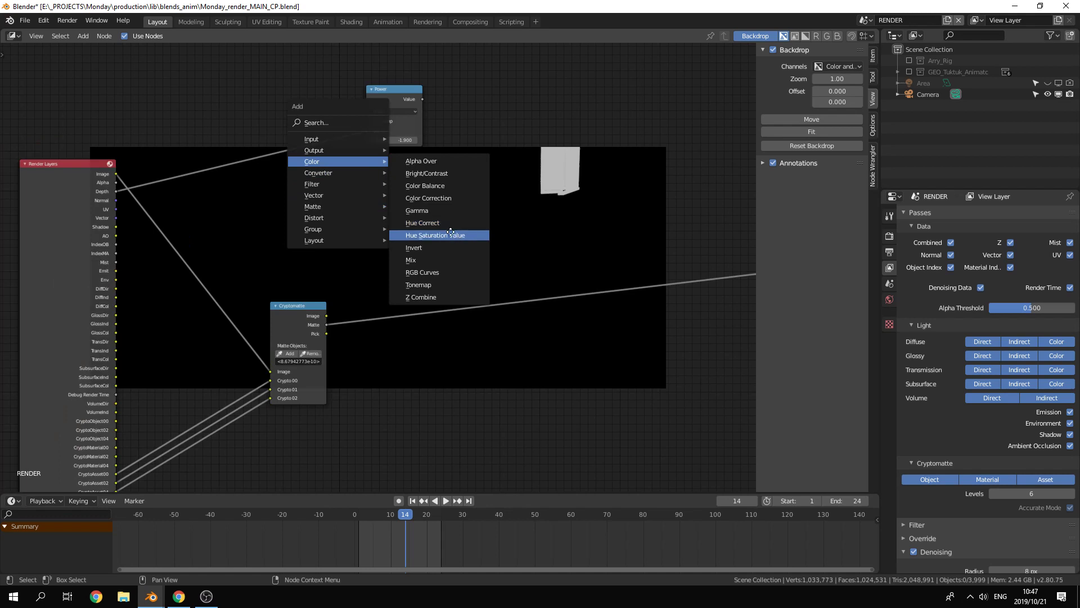
click(450, 236)
click(378, 203)
Step: Feed the render Image into the Hue Saturation Value node, use the Cryptomatte Matte as its Fac, and show its output in the Viewer
drag(116, 174, 383, 225)
drag(326, 325, 386, 259)
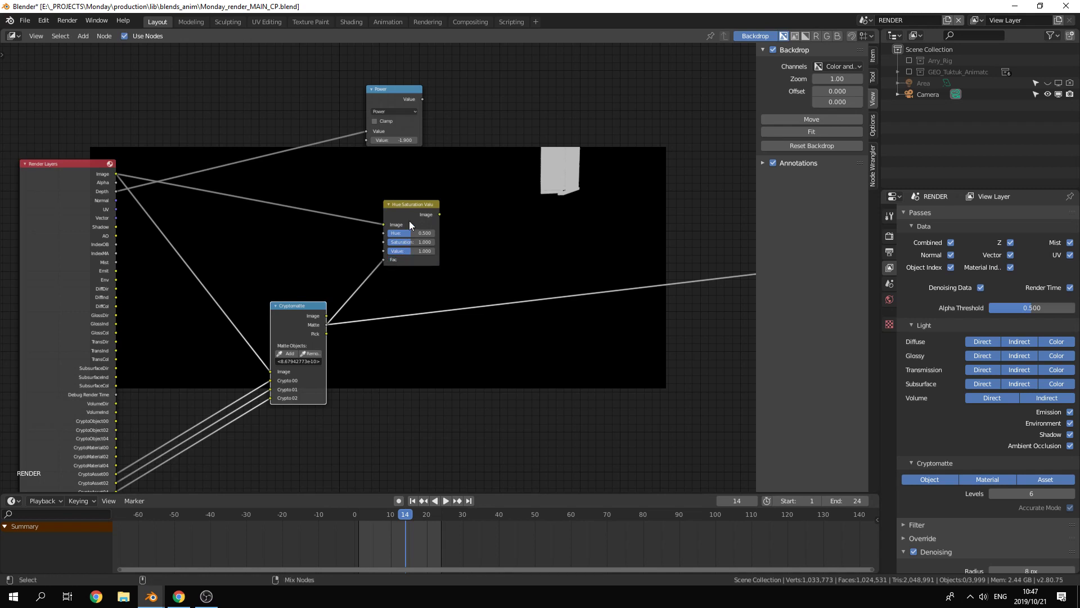
middle_drag(448, 224, 422, 281)
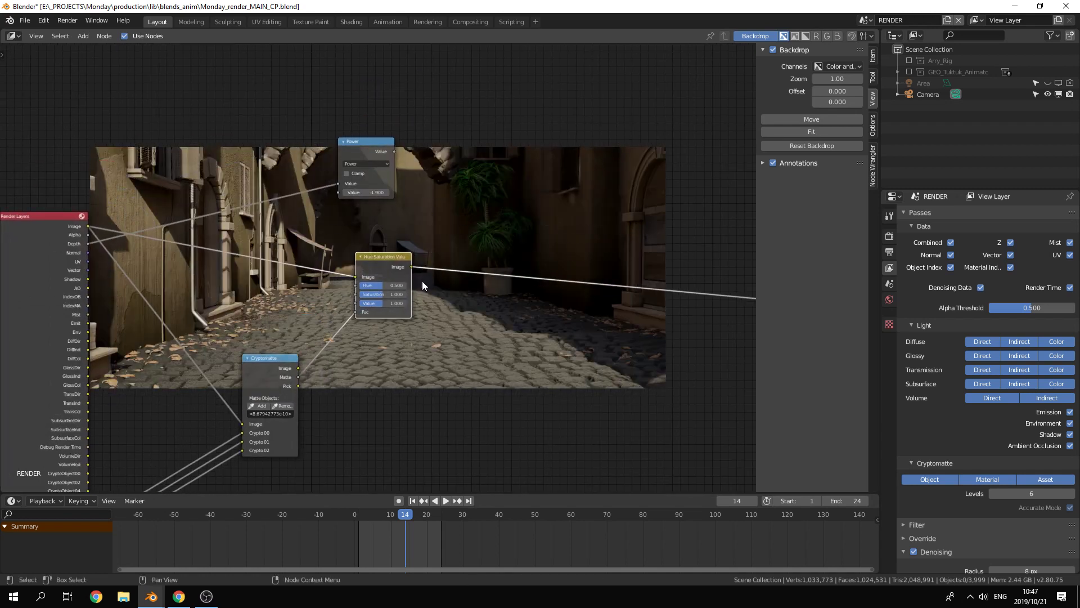
Step: Set the Hue Saturation Value node's Hue to 1, Saturation to 2 and Value to 10
drag(385, 302, 407, 305)
click(392, 303)
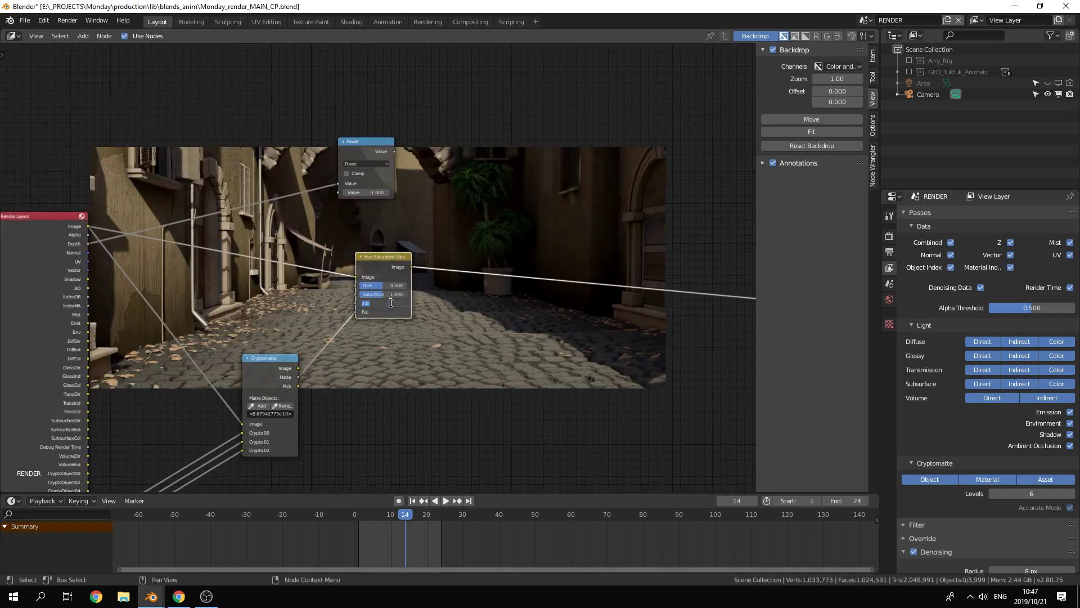
text(10)
key(Return)
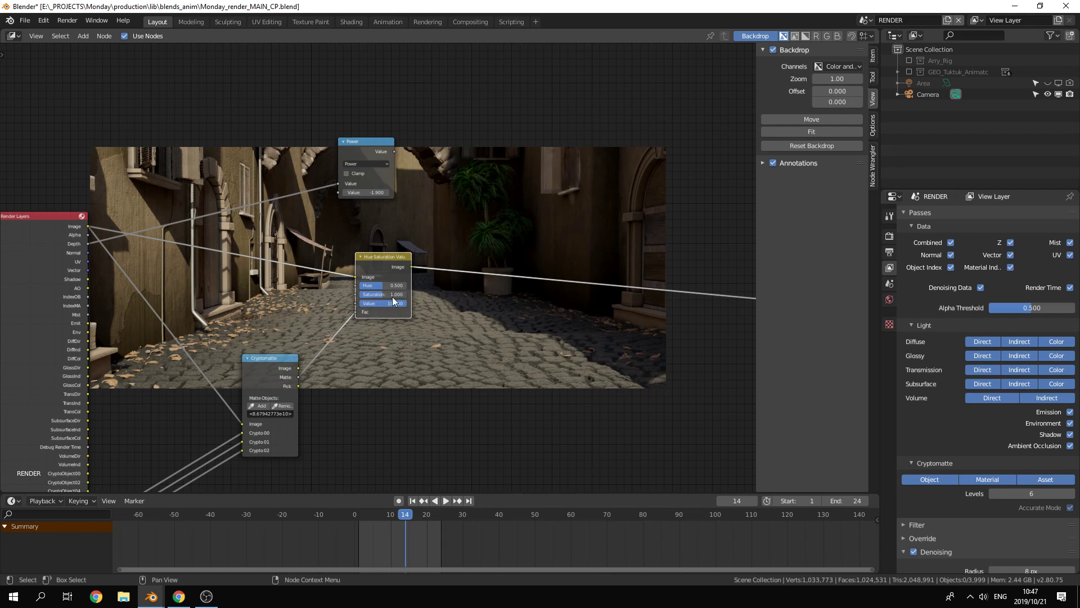
drag(374, 294, 411, 294)
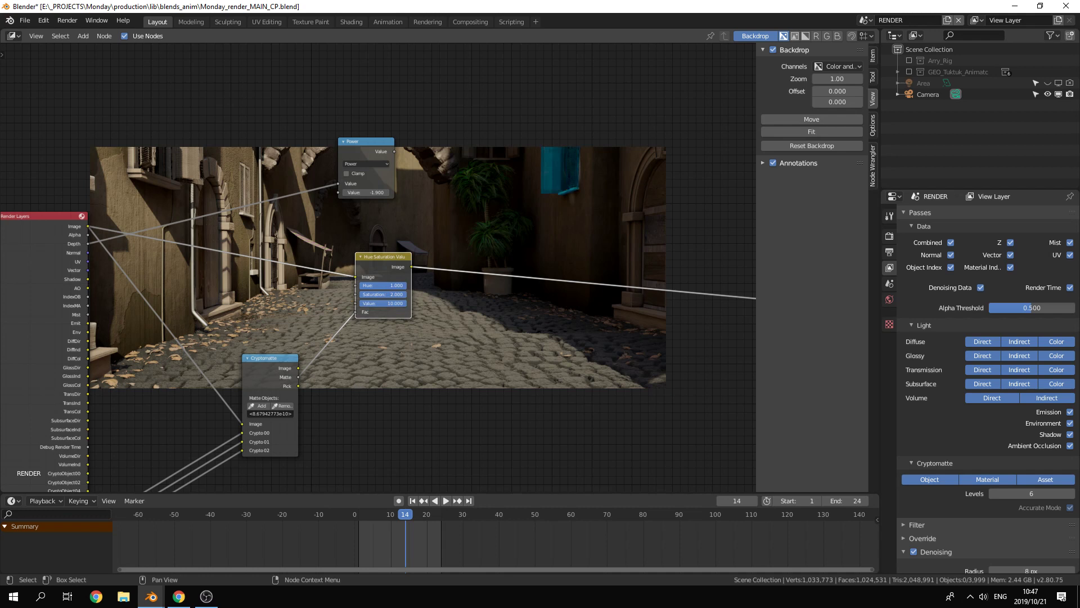
Step: Use the Pick output to add the upper-left shutters and distant arched door to the matte objects, and preview the Hue Saturation Value result
click(260, 406)
click(145, 172)
ctrl+shift+click(265, 369)
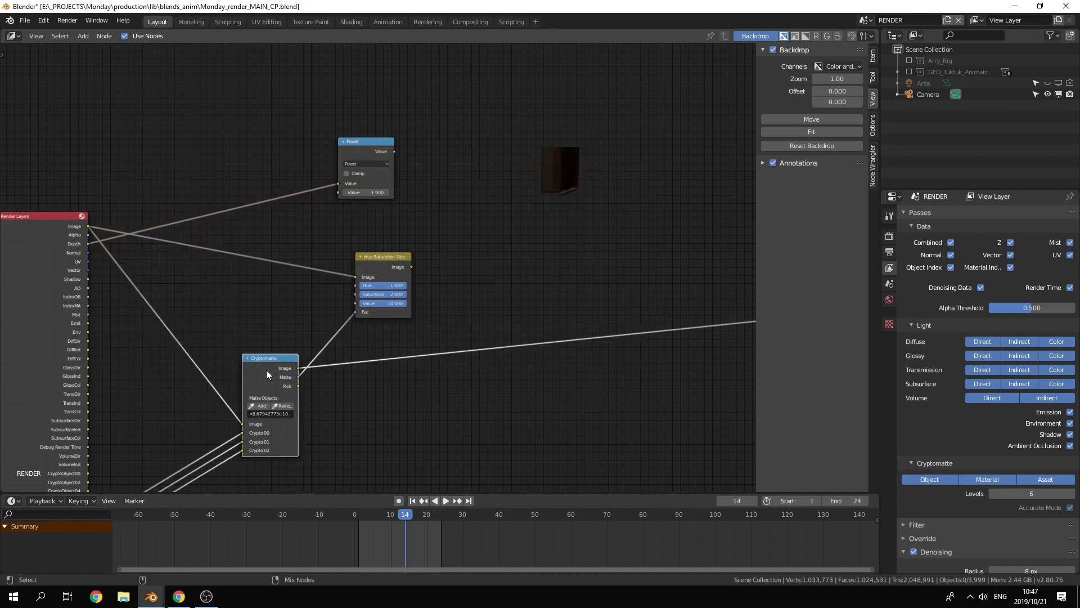
ctrl+shift+click(266, 370)
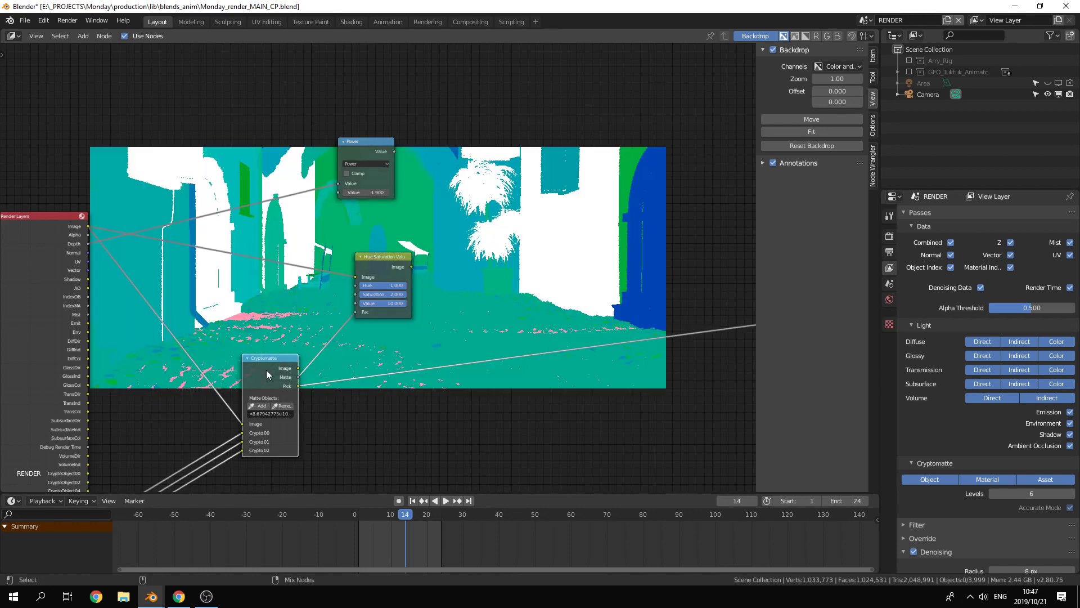
click(260, 405)
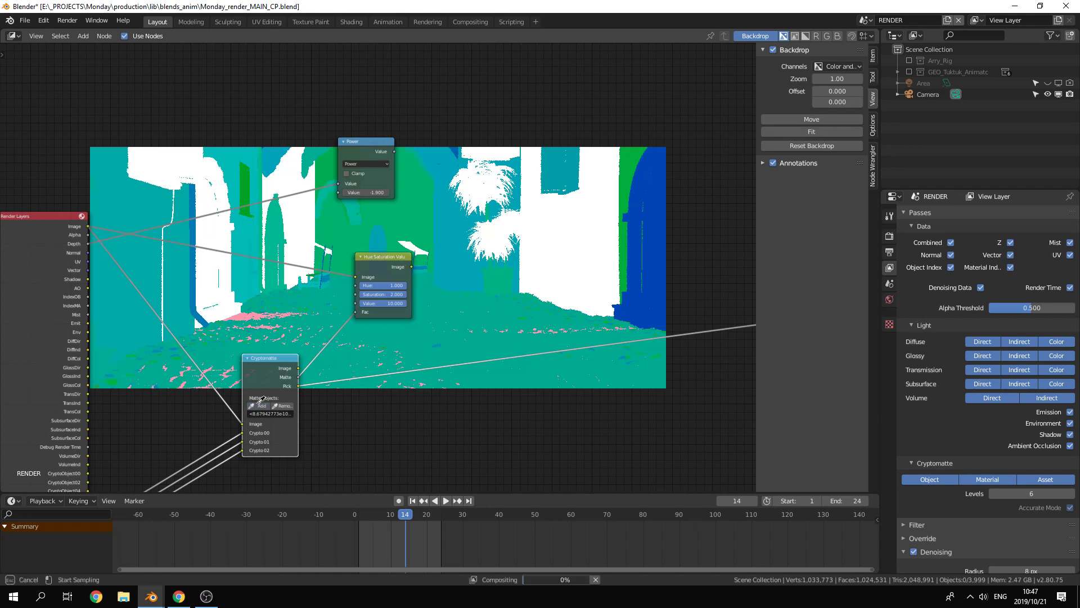
key(Escape)
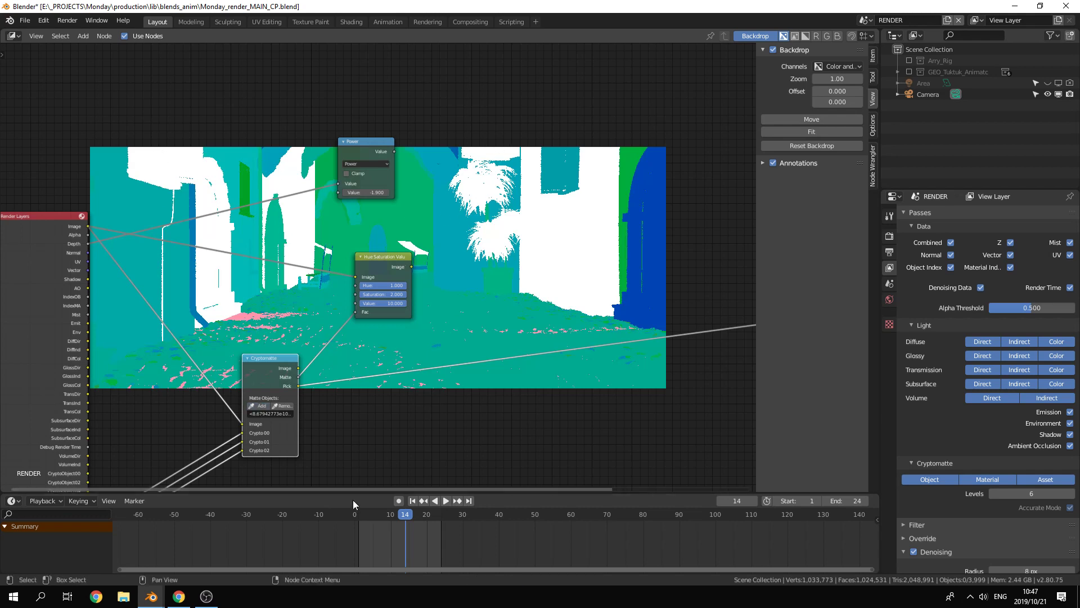
click(260, 406)
click(381, 233)
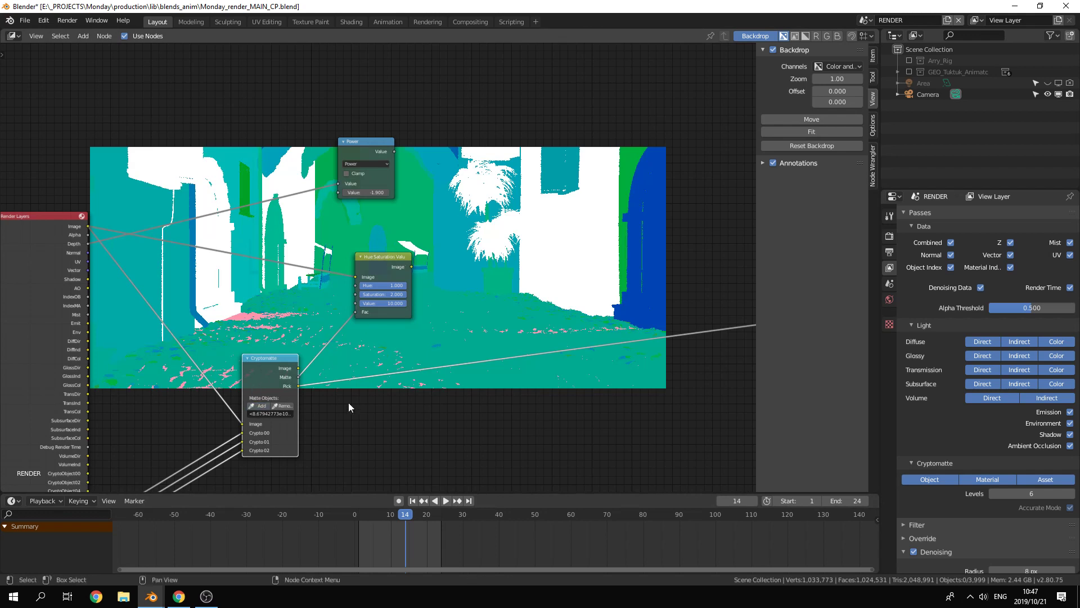
ctrl+shift+click(373, 269)
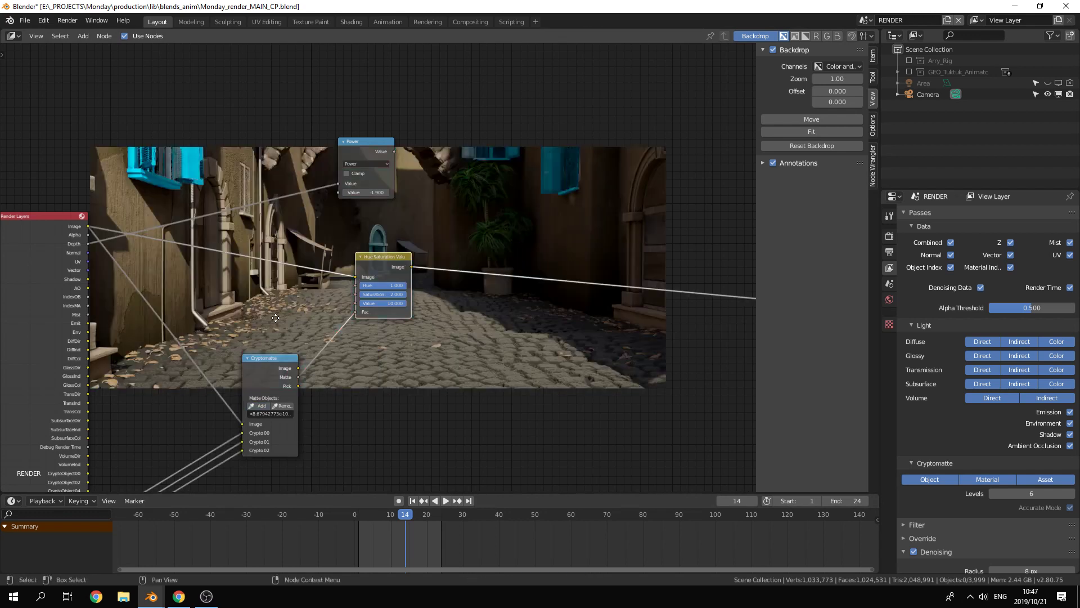
Step: Move the Power node directly below the Hue Saturation Value node
middle_drag(279, 295, 187, 360)
mouse_move(306, 368)
mouse_down()
mouse_move(258, 369)
mouse_move(316, 369)
mouse_up()
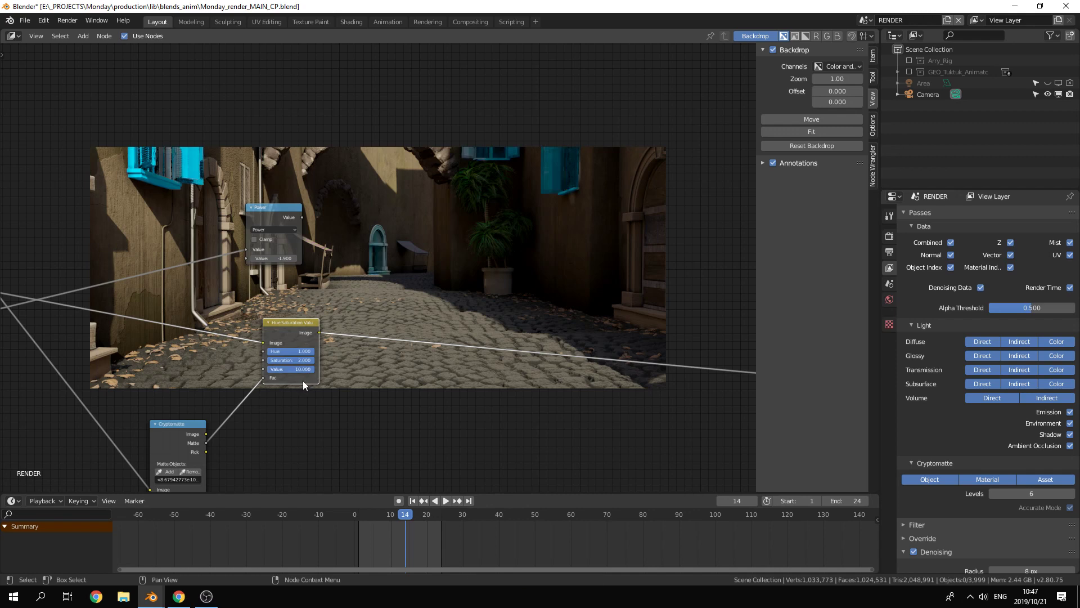
middle_drag(323, 404, 355, 340)
drag(363, 159, 379, 338)
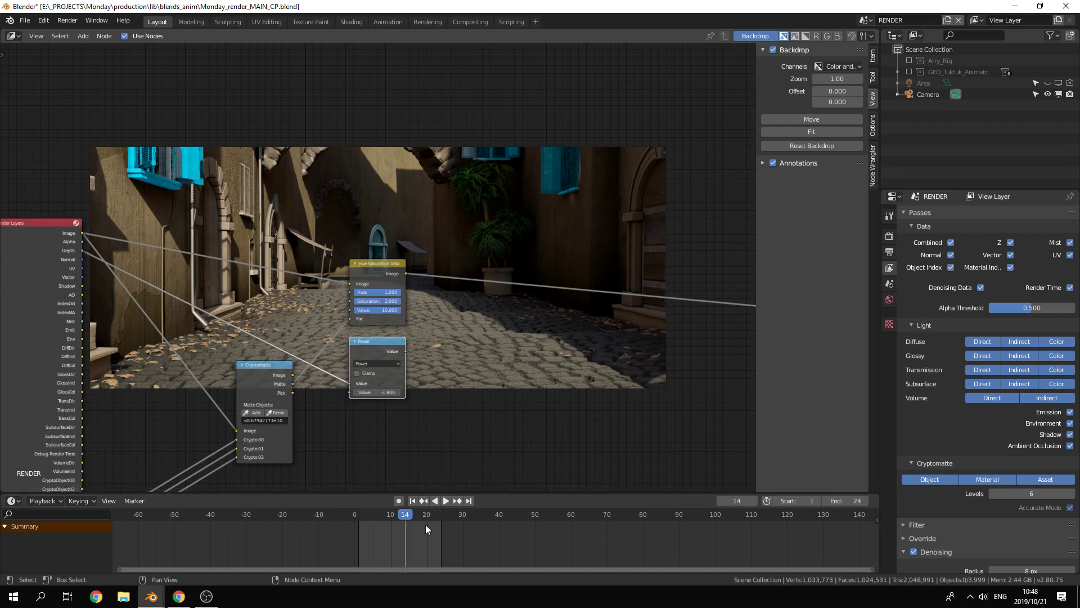
Step: Cycle the Viewer through the Render Layers outputs up to the Noisy Image pass
middle_drag(622, 406, 597, 332)
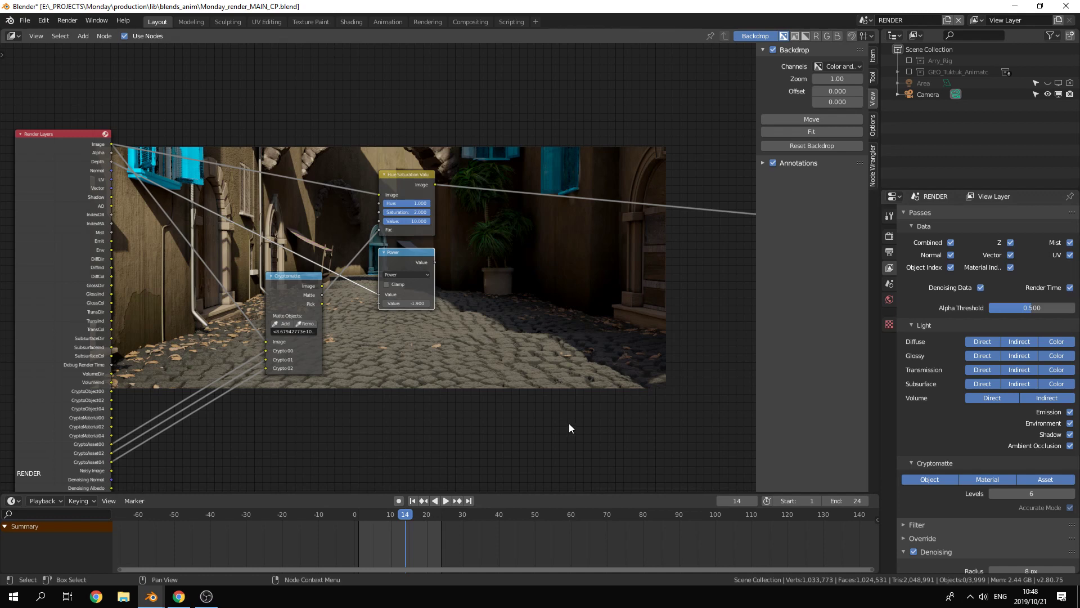
middle_drag(546, 368, 537, 173)
scroll(190, 424, up, 5)
middle_drag(190, 424, 165, 272)
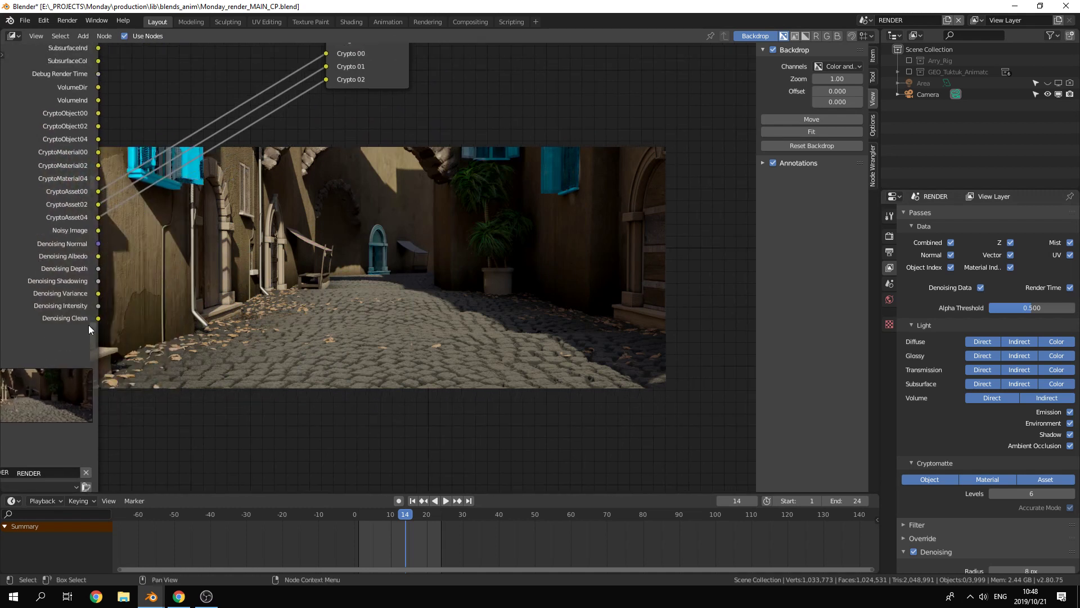
middle_drag(45, 301, 71, 284)
ctrl+shift+click(15, 287)
ctrl+shift+click(16, 287)
ctrl+shift+click(15, 287)
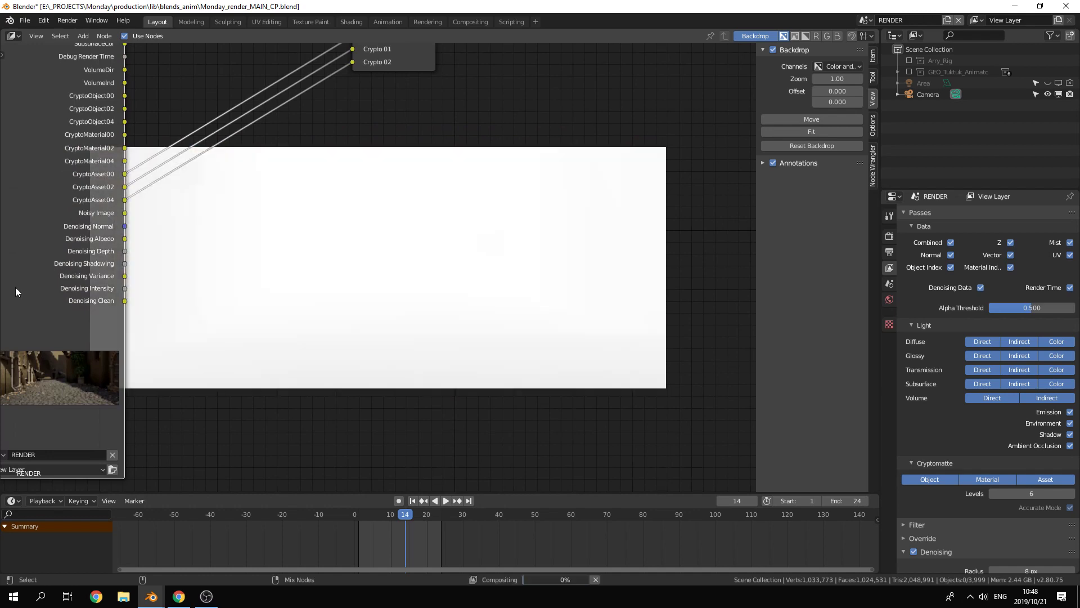
ctrl+shift+click(15, 286)
ctrl+shift+click(16, 287)
ctrl+shift+click(15, 287)
ctrl+shift+click(15, 287)
ctrl+shift+click(15, 287)
ctrl+shift+click(15, 287)
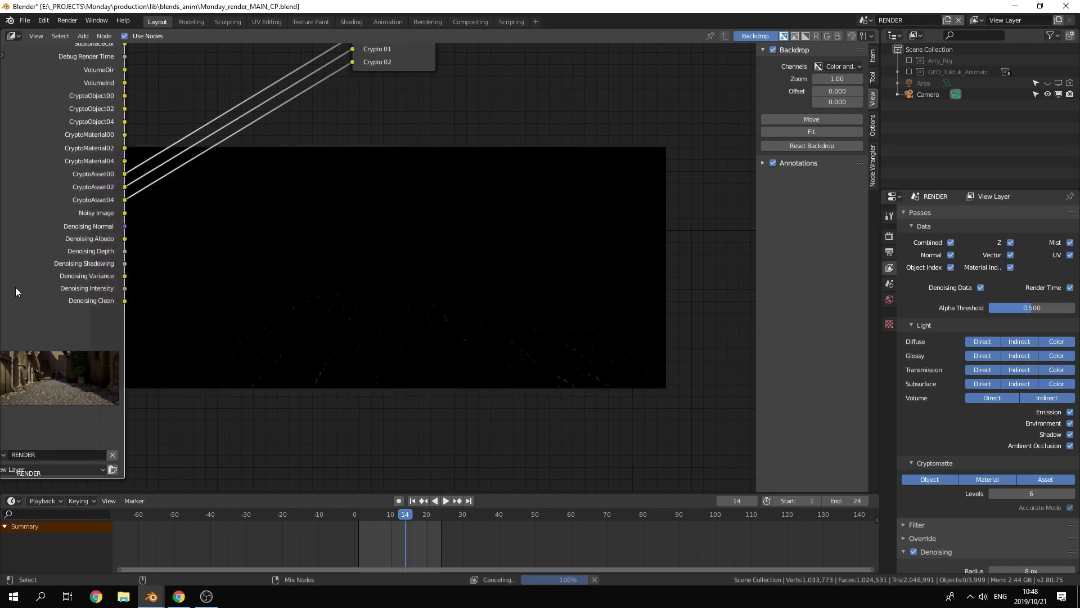
ctrl+shift+click(15, 287)
ctrl+shift+click(15, 287)
ctrl+shift+click(15, 287)
ctrl+shift+click(15, 286)
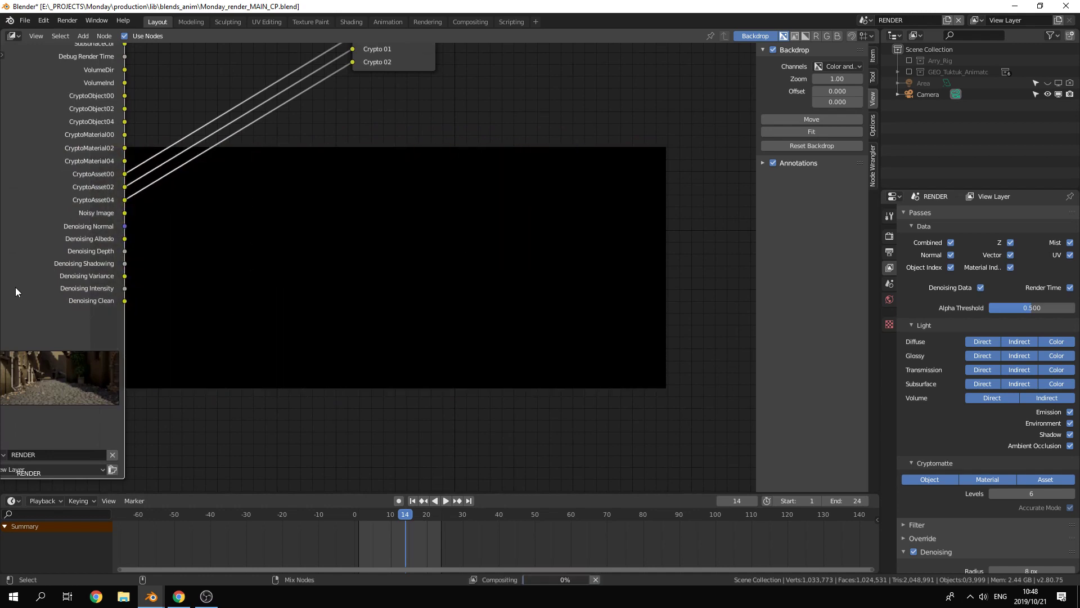
ctrl+shift+click(16, 287)
ctrl+shift+click(16, 287)
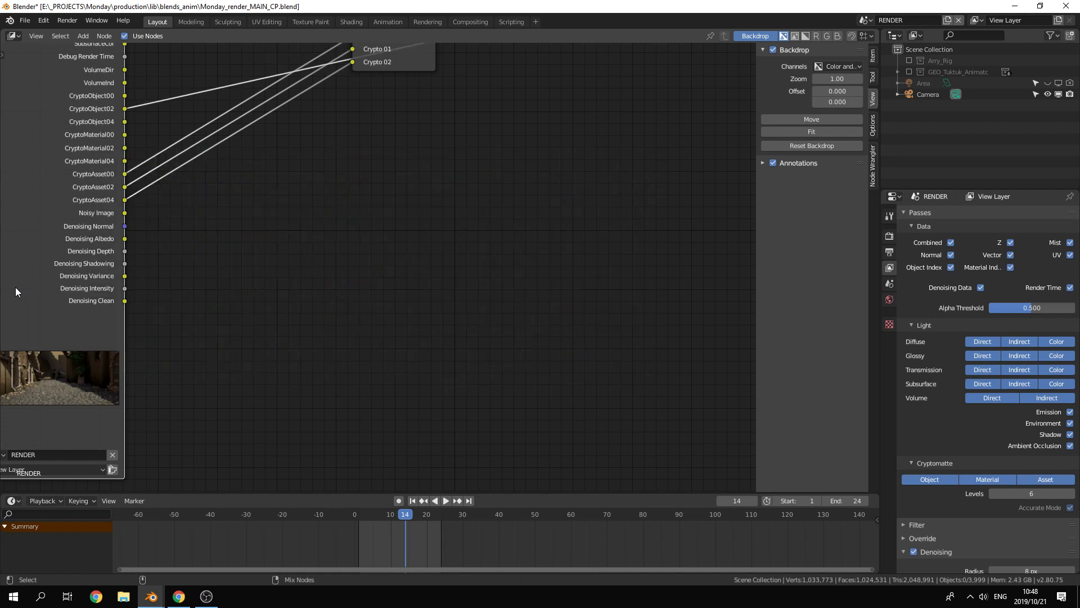
ctrl+shift+click(16, 287)
ctrl+shift+click(15, 287)
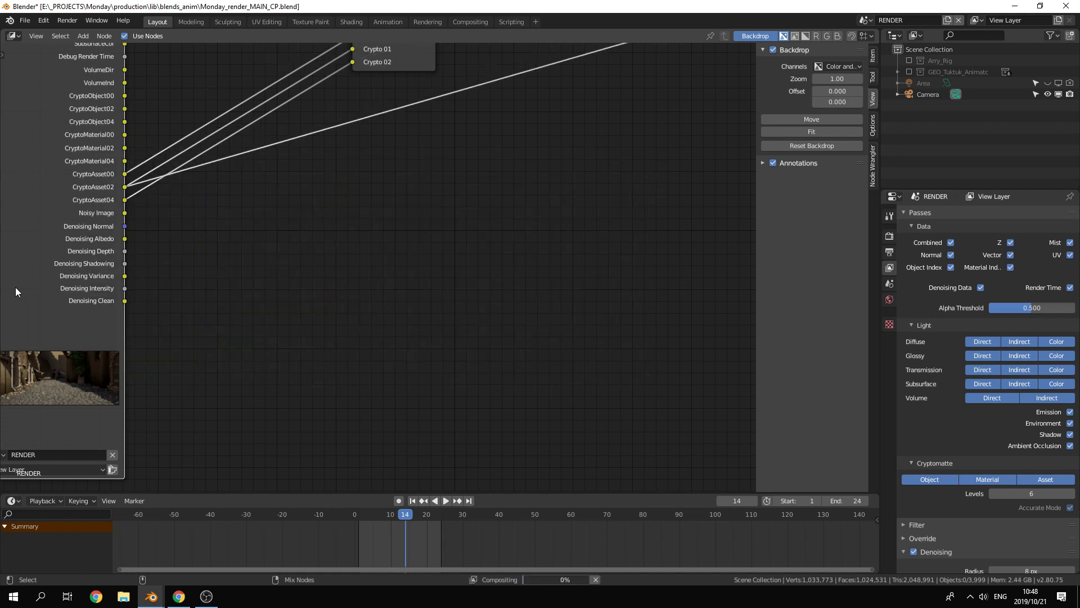
ctrl+shift+click(15, 286)
ctrl+shift+click(15, 287)
ctrl+shift+click(15, 287)
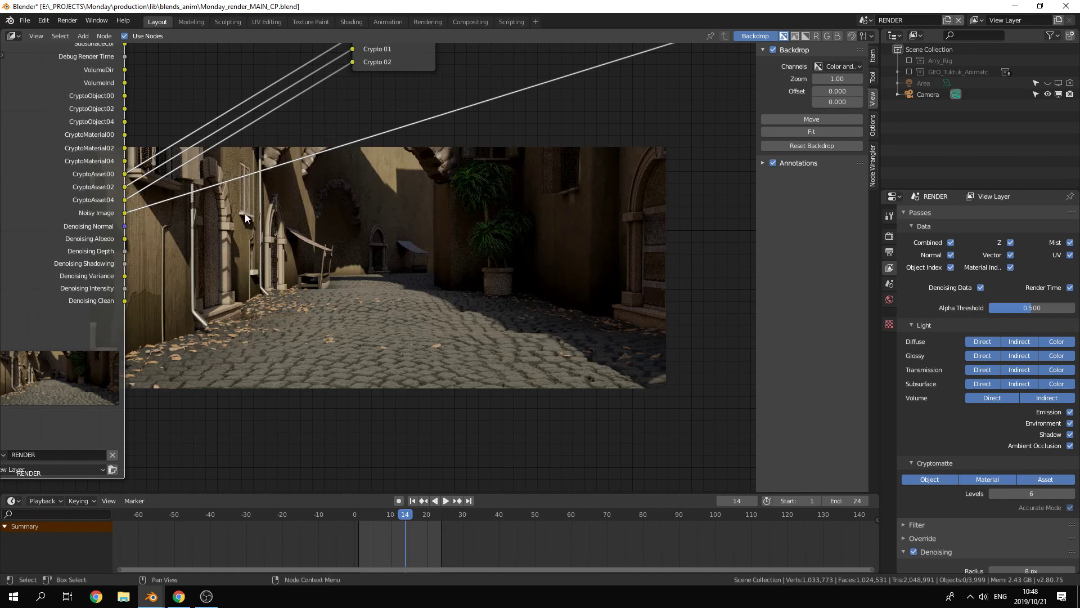
Step: Preview the denoising passes from Normal through Clean in the Viewer and switch it back to the Image pass
ctrl+shift+click(29, 246)
ctrl+shift+click(29, 246)
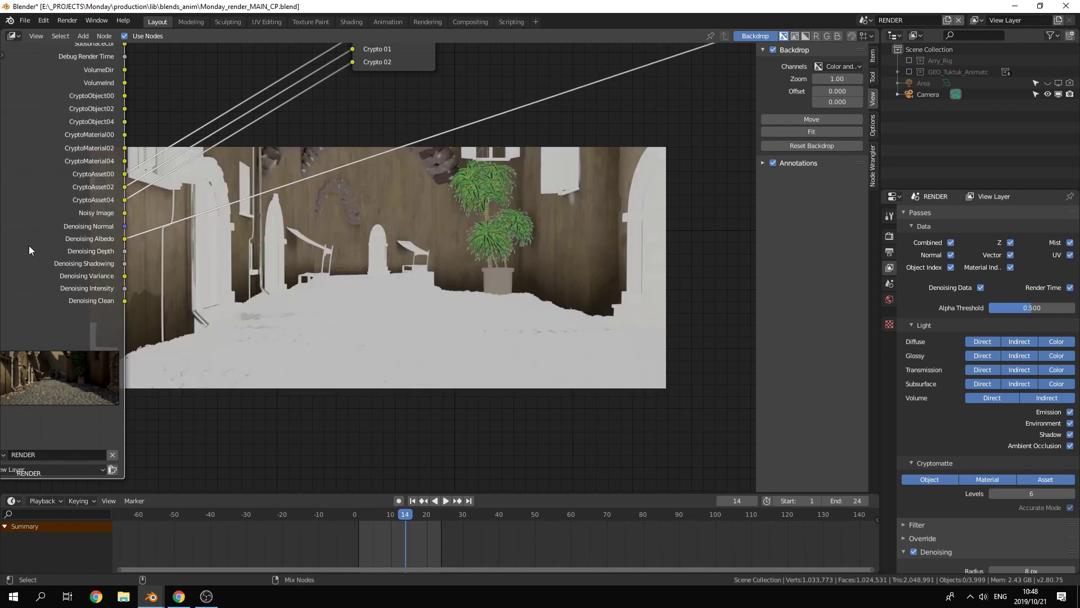
ctrl+shift+click(29, 246)
ctrl+shift+click(29, 246)
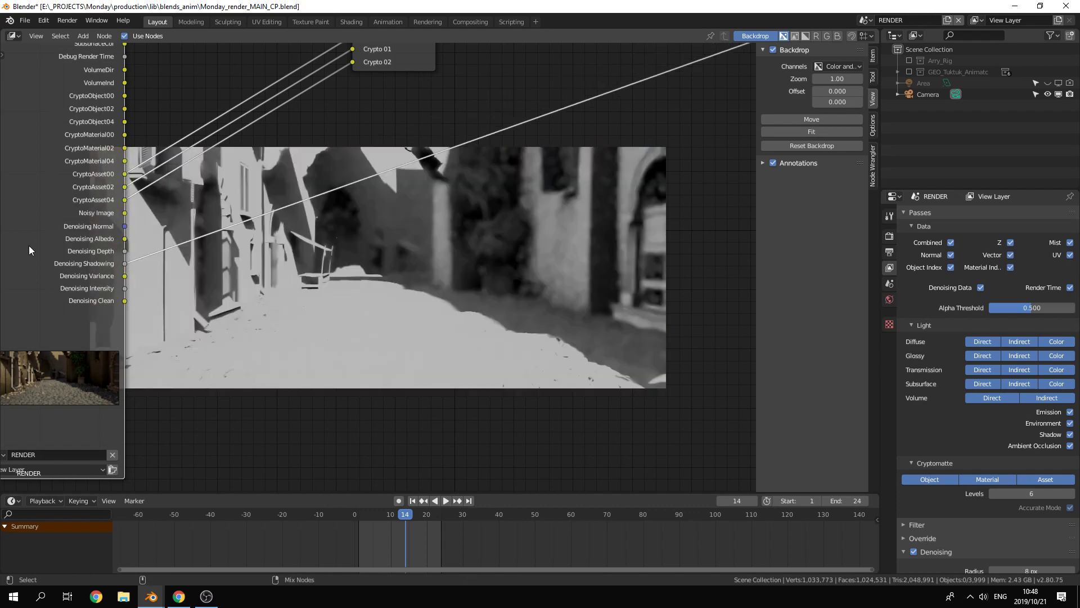
ctrl+shift+click(28, 245)
ctrl+shift+click(28, 245)
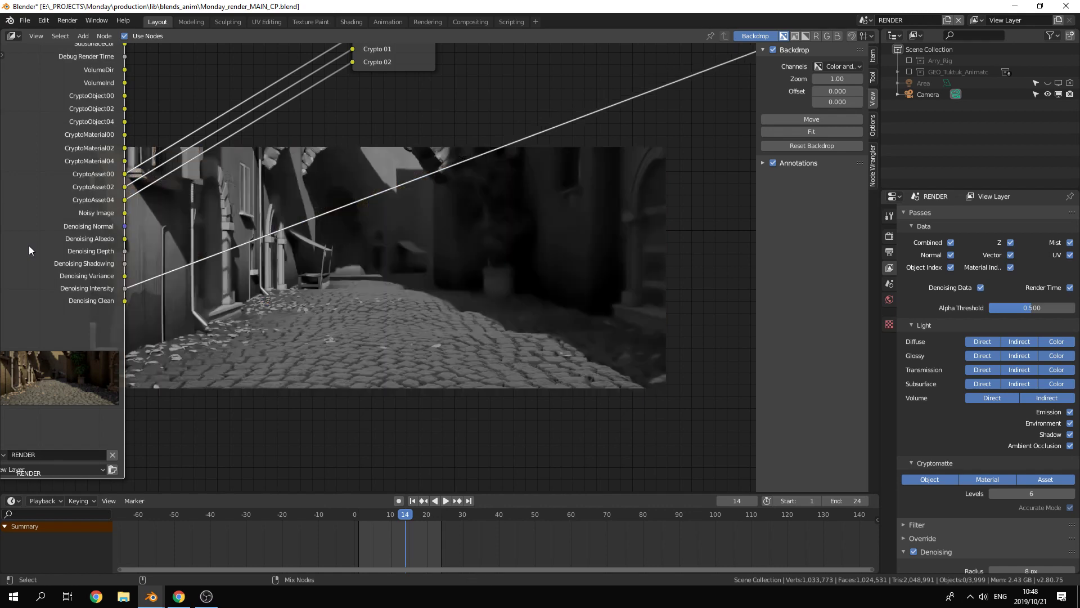
ctrl+shift+click(28, 246)
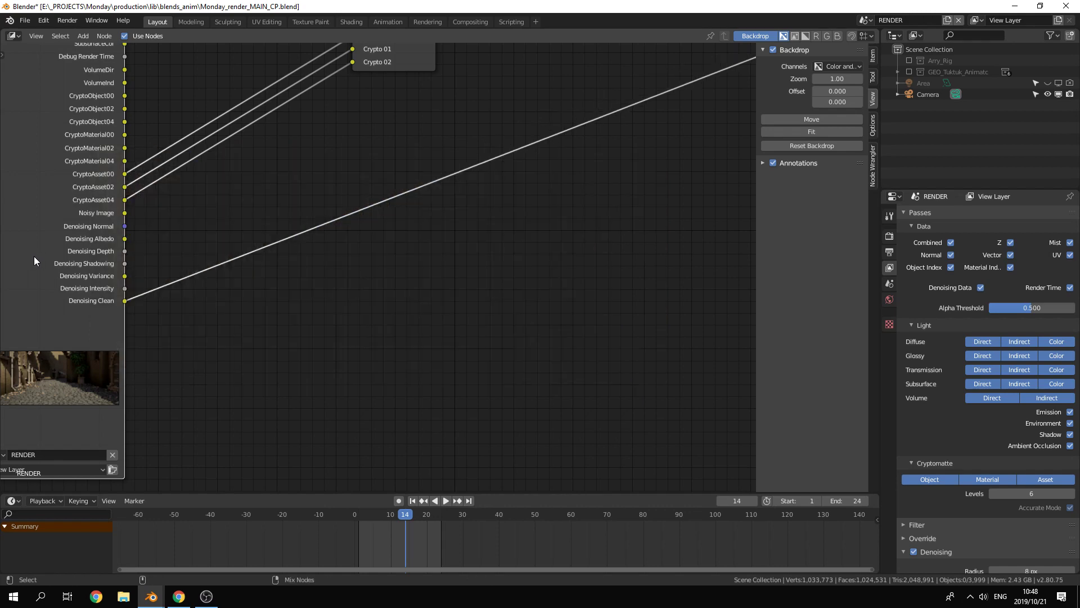
ctrl+shift+click(34, 255)
scroll(213, 233, down, 3)
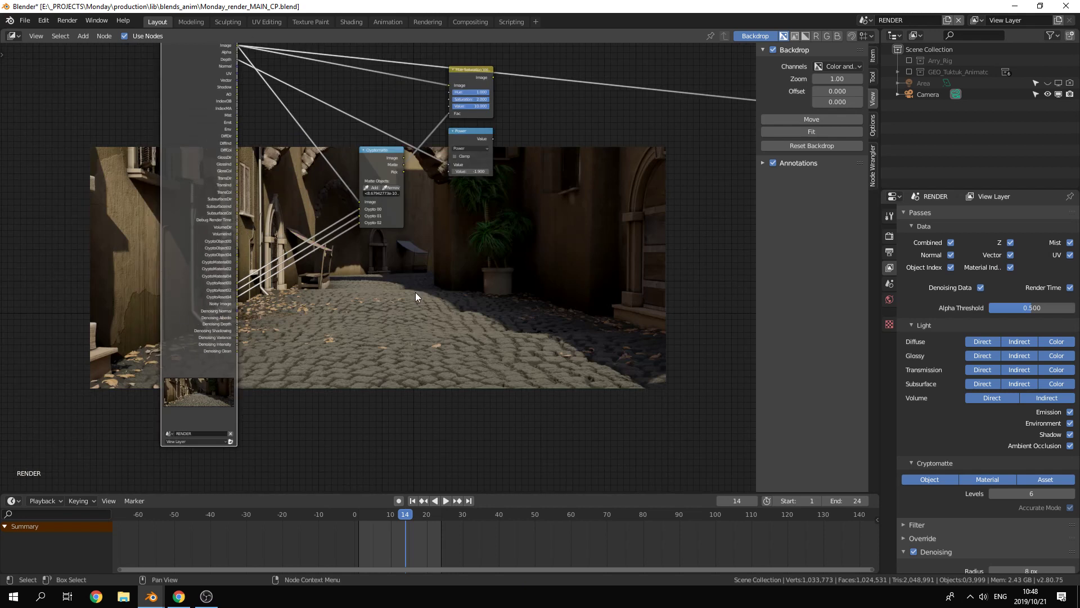
Step: Delete the Cryptomatte, Hue Saturation Value and Power nodes from the compositing tree
middle_drag(415, 292, 344, 352)
middle_drag(248, 264, 138, 214)
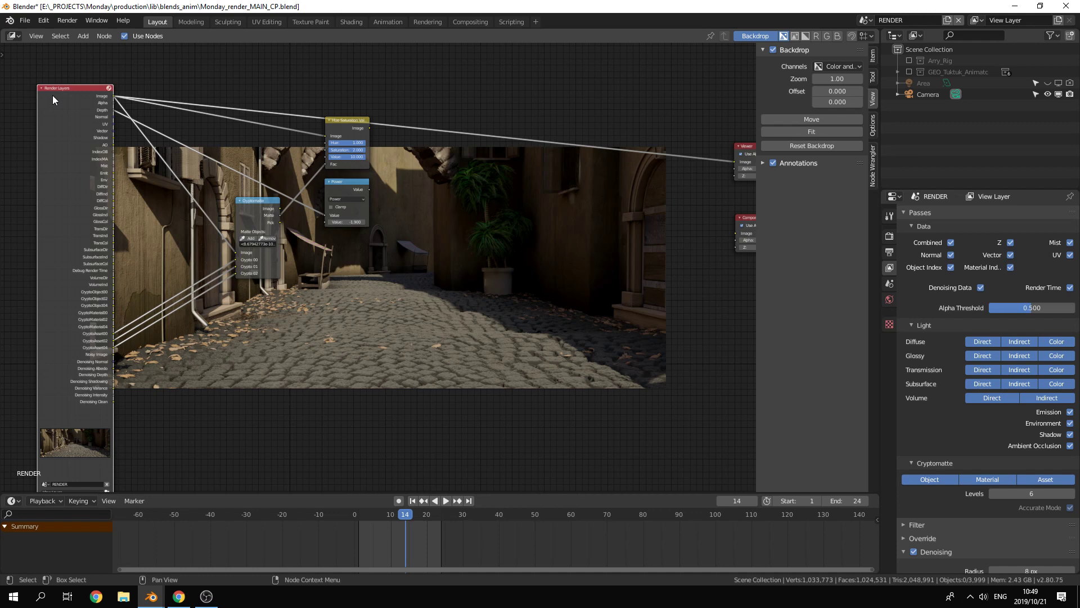
middle_drag(437, 251, 457, 263)
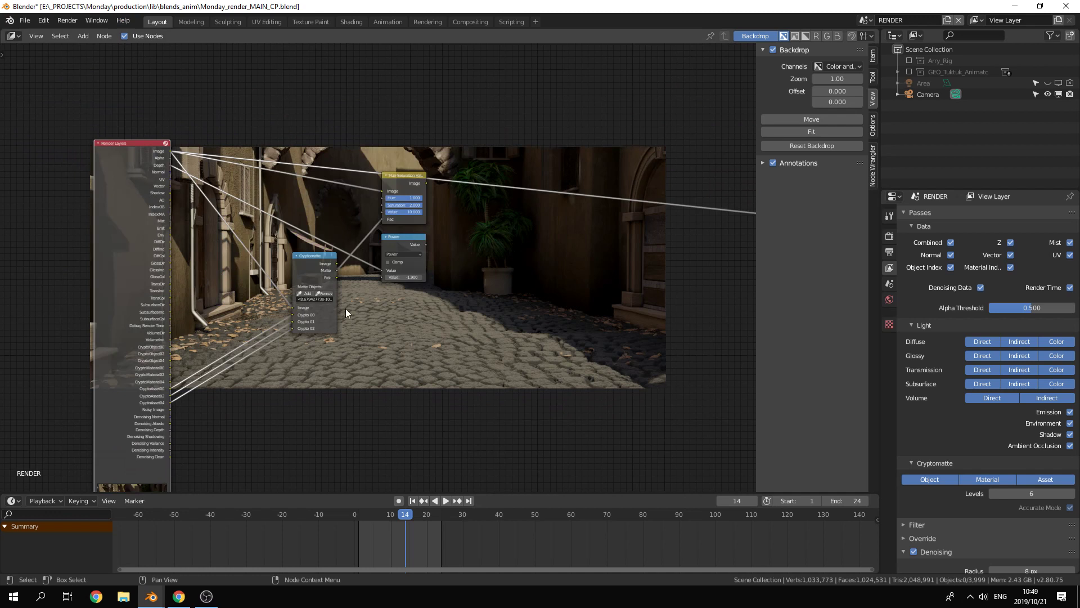
key(x)
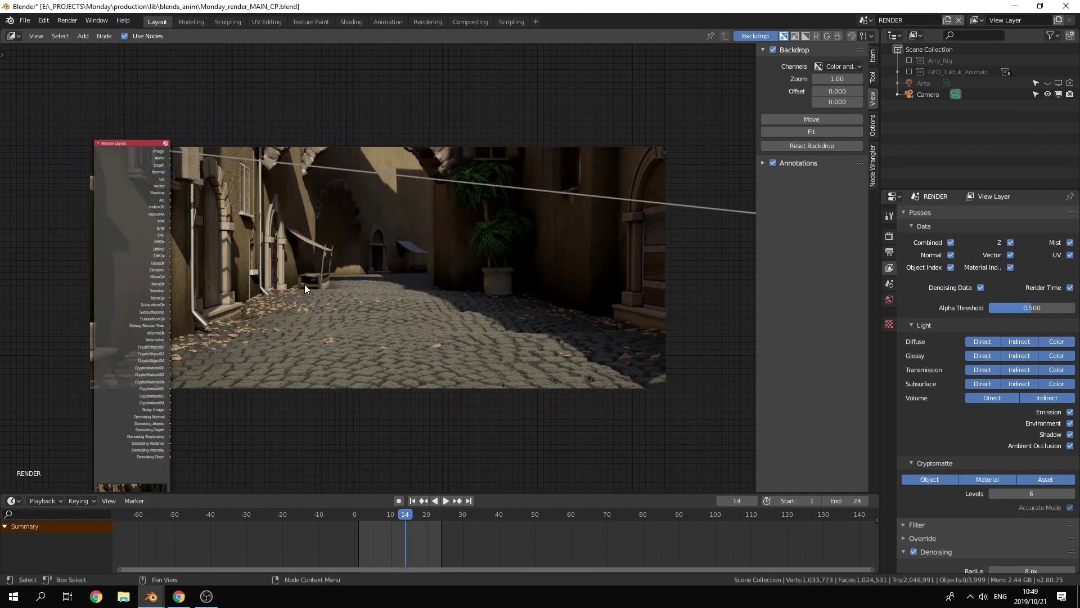
Step: Move the Viewer node up level with the Render Layers node and place the Composite node just below it
drag(135, 186, 98, 162)
middle_drag(450, 229, 281, 228)
click(644, 200)
drag(637, 201, 650, 120)
middle_drag(273, 226, 394, 245)
middle_drag(328, 229, 309, 196)
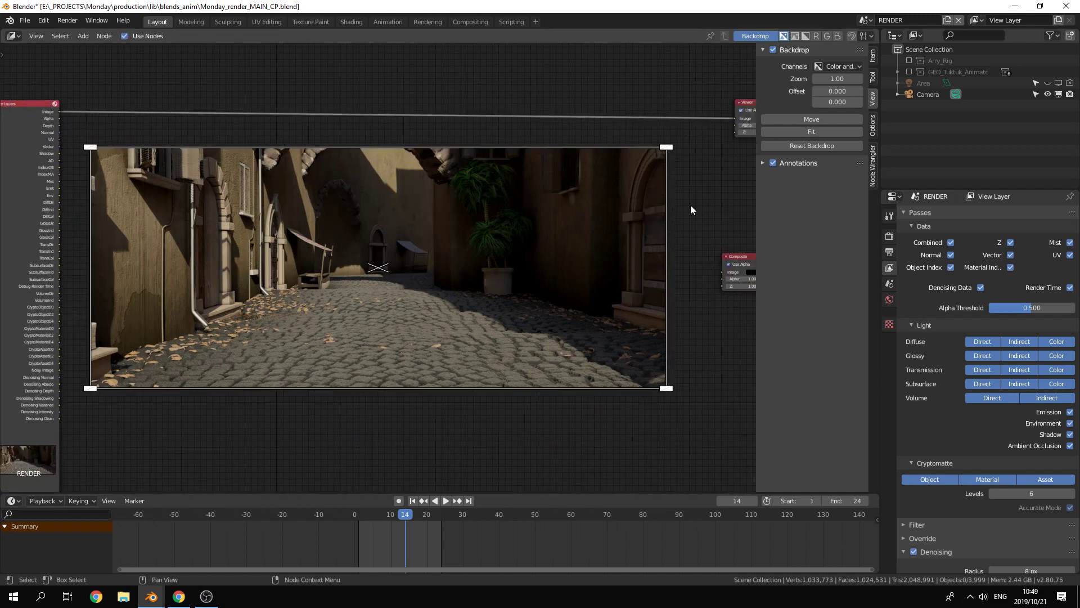
drag(732, 258, 732, 163)
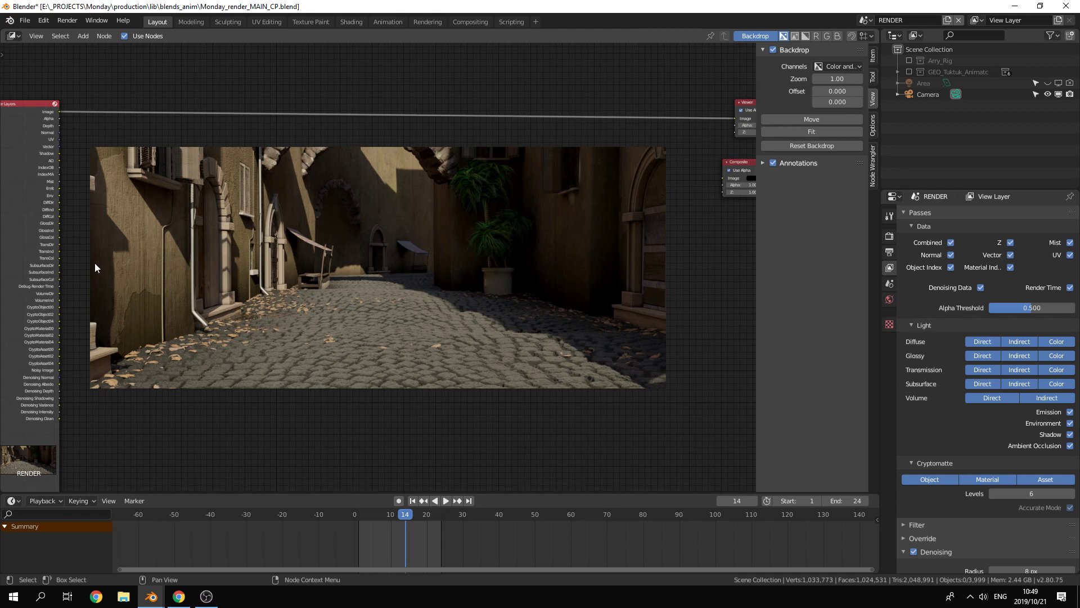
Step: Add a Mix colour node and place it just beside the upper part of the Render Layers node
middle_drag(77, 277, 68, 260)
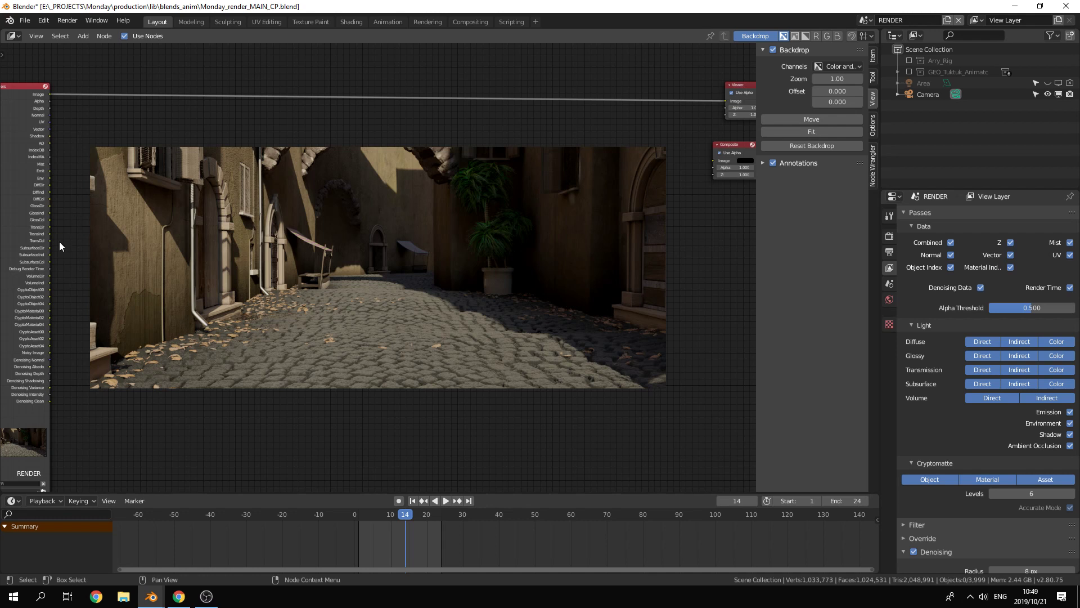
key(shift+a)
mouse_move(66, 238)
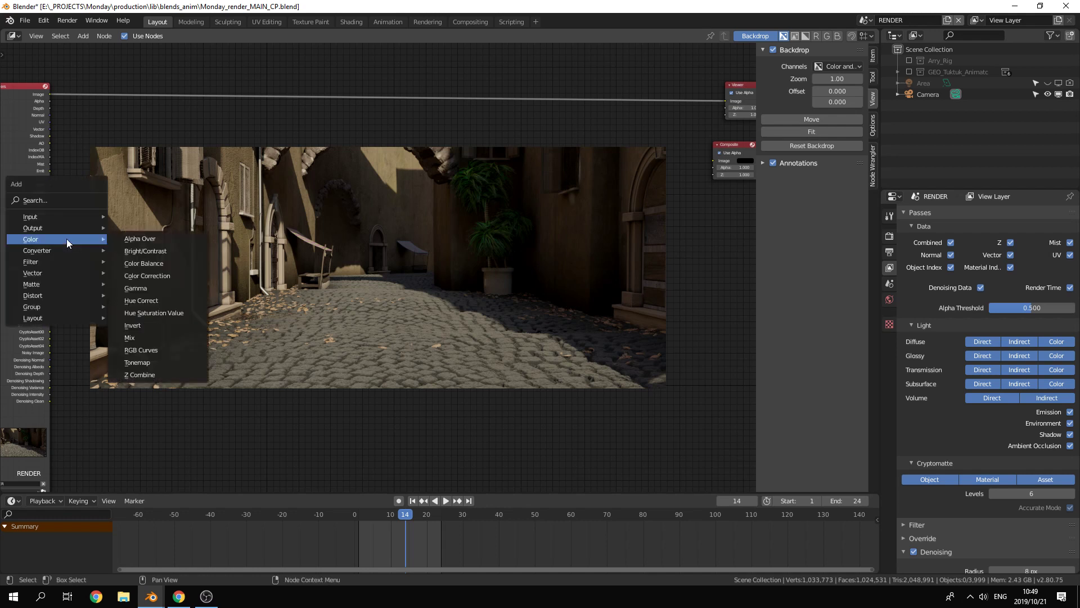
click(157, 337)
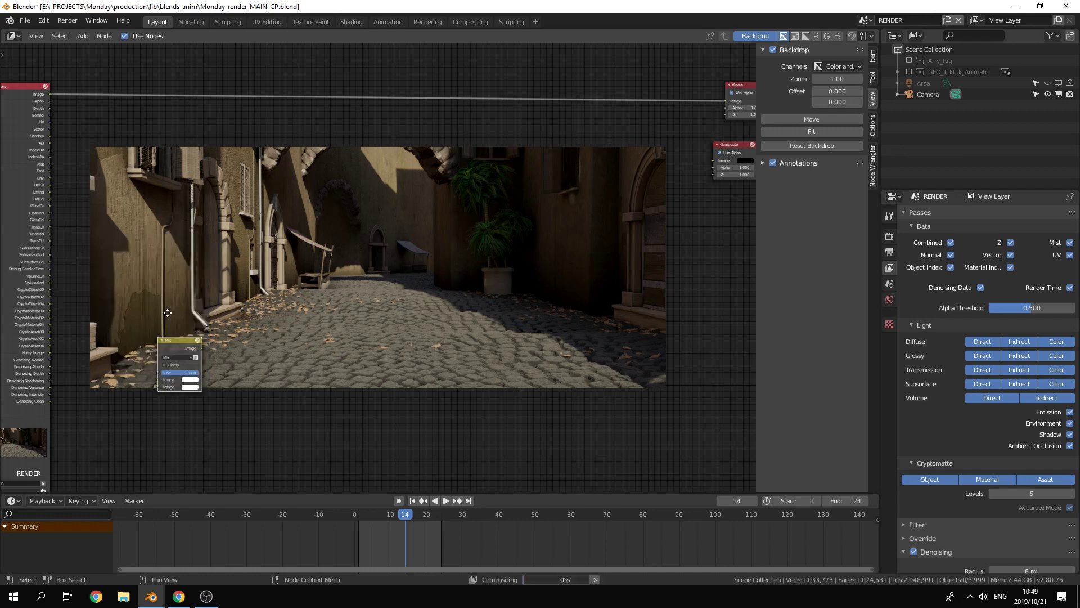
click(171, 84)
Step: Link the Image pass to the Mix node's first image input and the Mist pass to its second, and preview the result
middle_drag(73, 165, 191, 196)
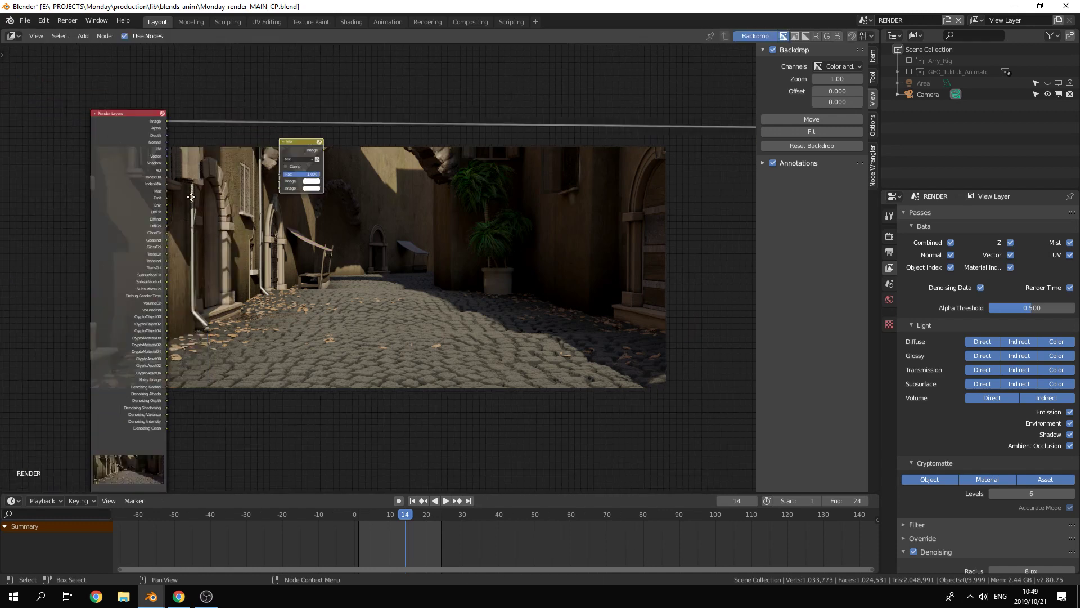
scroll(224, 202, up, 3)
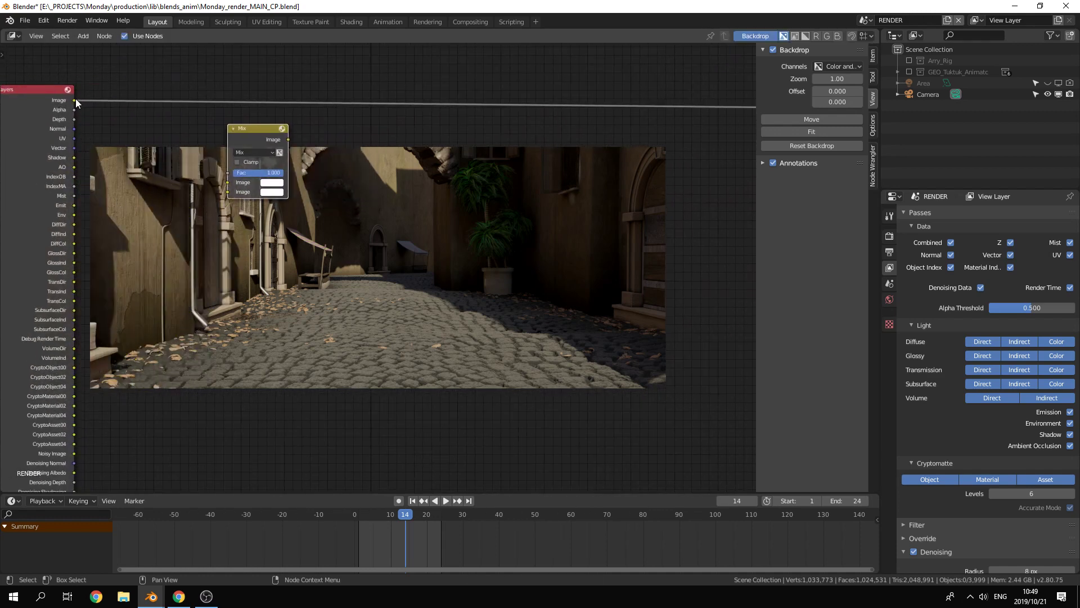
drag(76, 99, 227, 182)
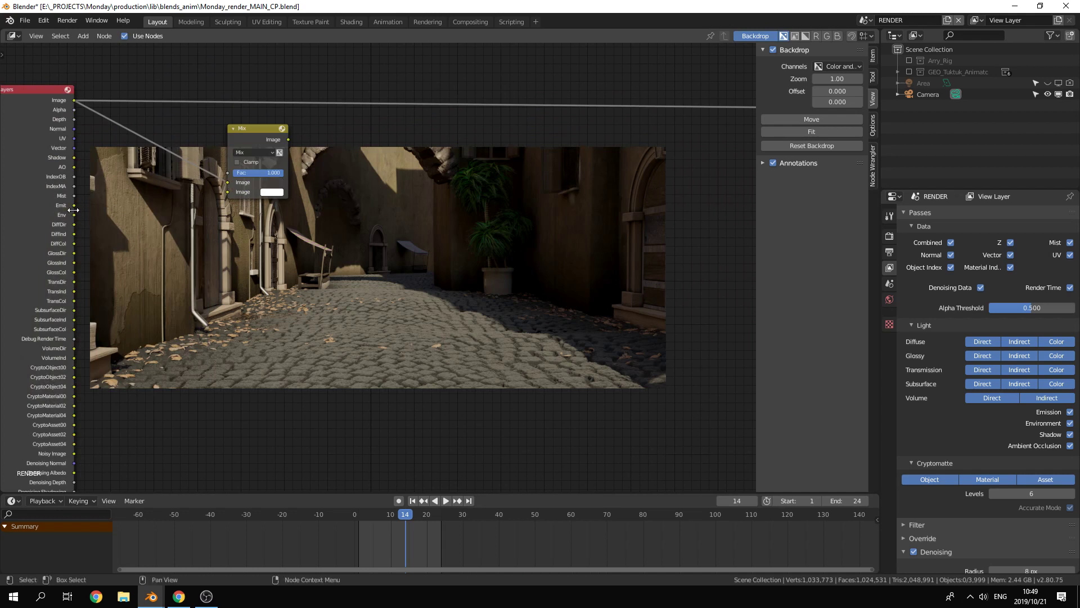
drag(75, 195, 234, 190)
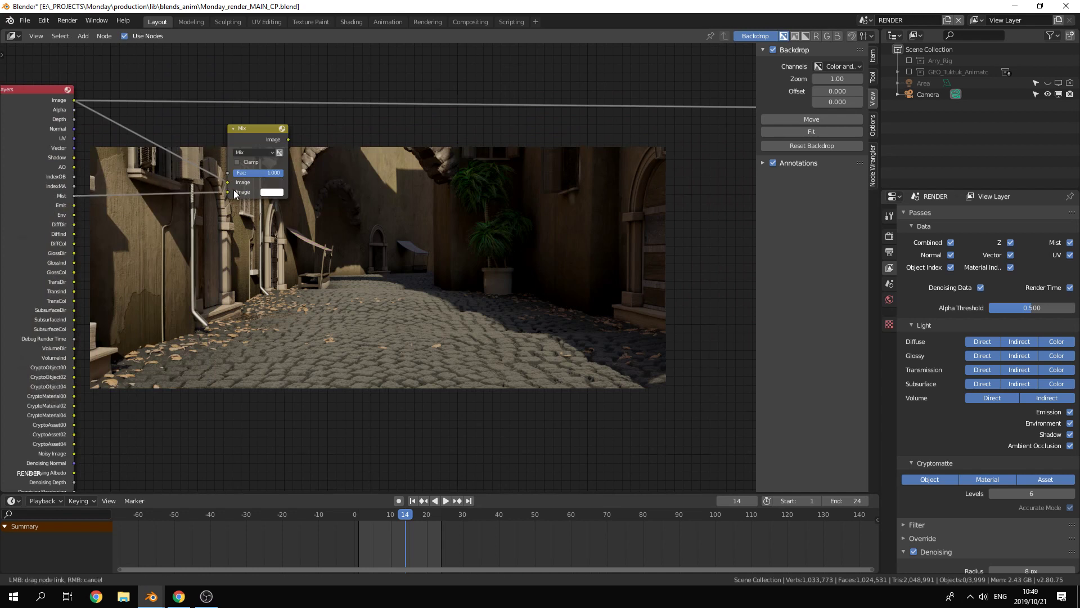
ctrl+shift+click(258, 134)
middle_drag(361, 257, 301, 224)
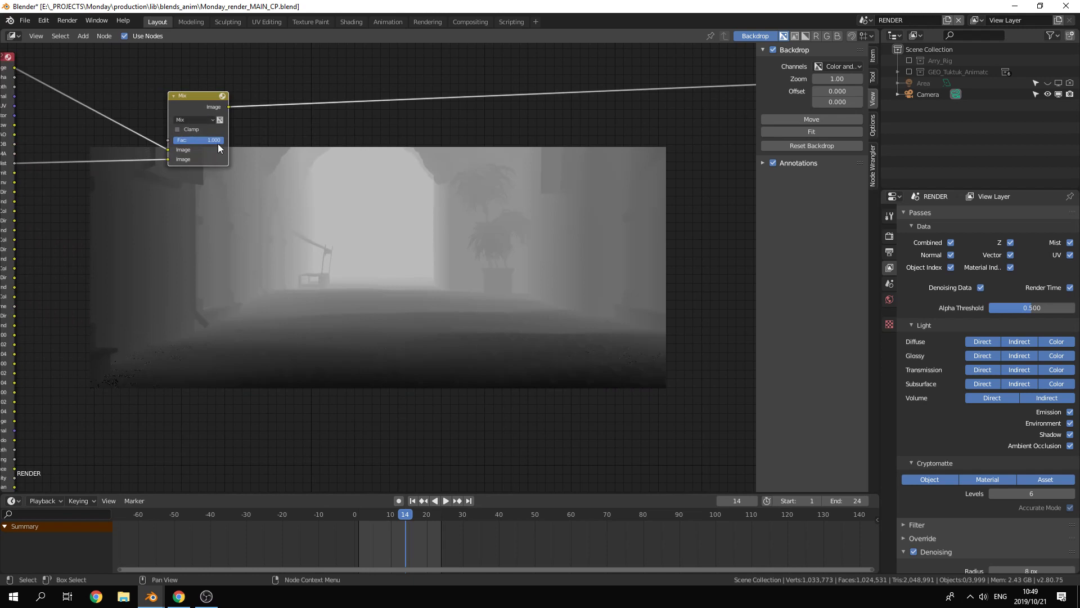
Step: Set the Mix node's blend mode to Add, keeping a factor of 1.000
mouse_move(218, 143)
mouse_down()
mouse_move(175, 140)
mouse_move(223, 140)
mouse_up()
click(201, 120)
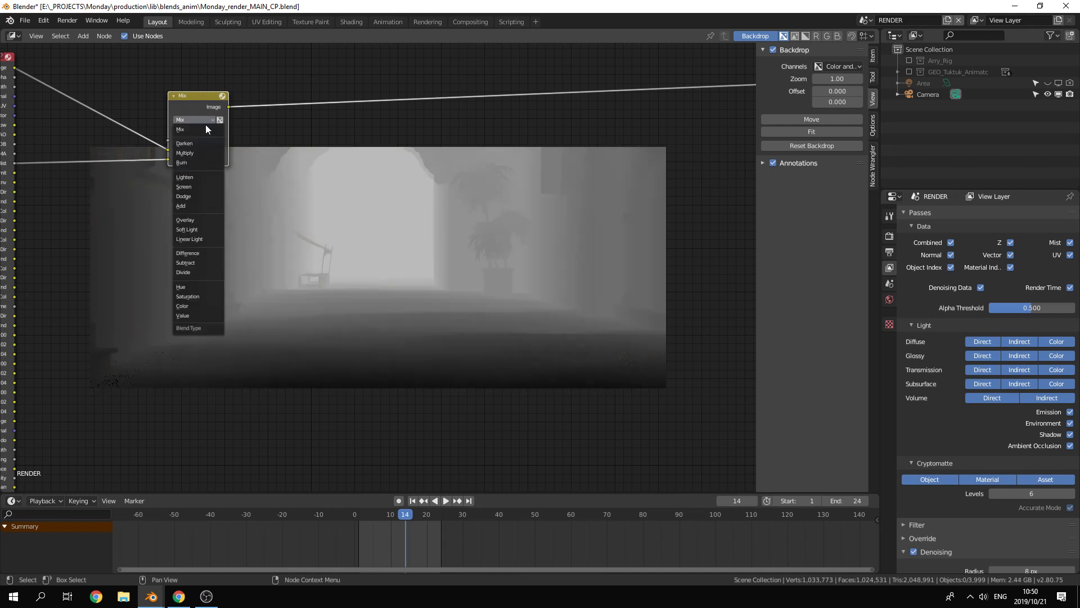
click(204, 205)
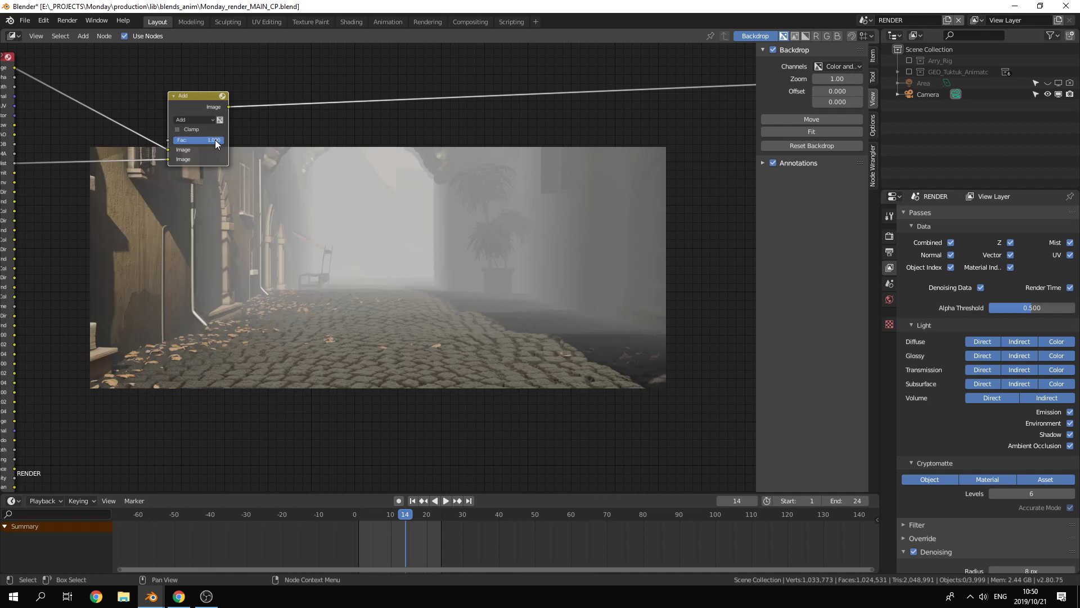
mouse_move(216, 141)
mouse_down()
mouse_move(189, 141)
mouse_move(223, 141)
mouse_up()
Step: Compare the Screen, Add, Dodge and Lighten blend modes on the mist mix
click(180, 119)
click(192, 185)
click(194, 119)
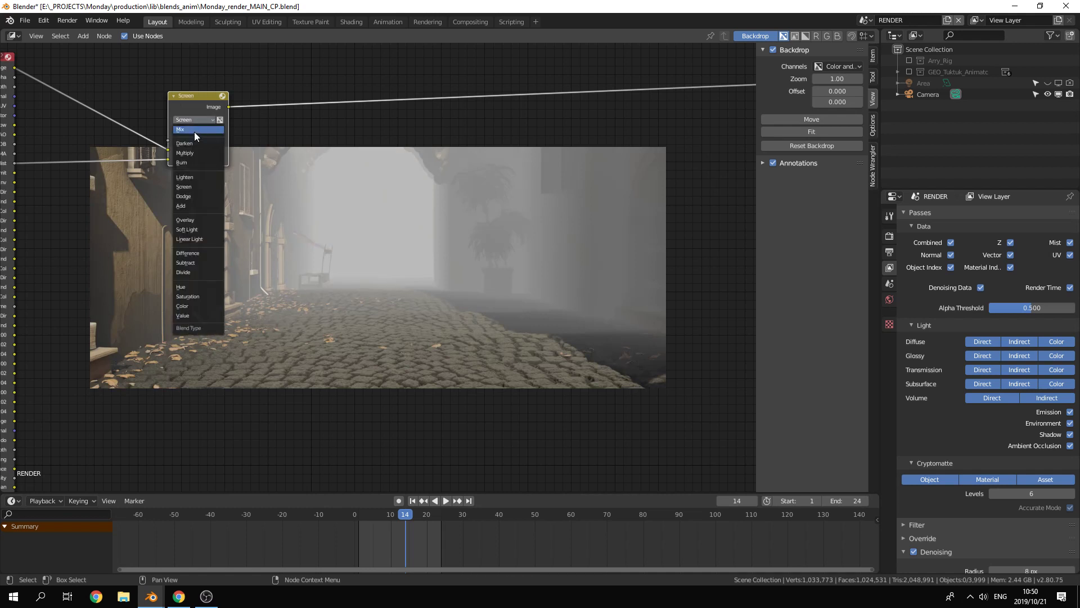
click(198, 206)
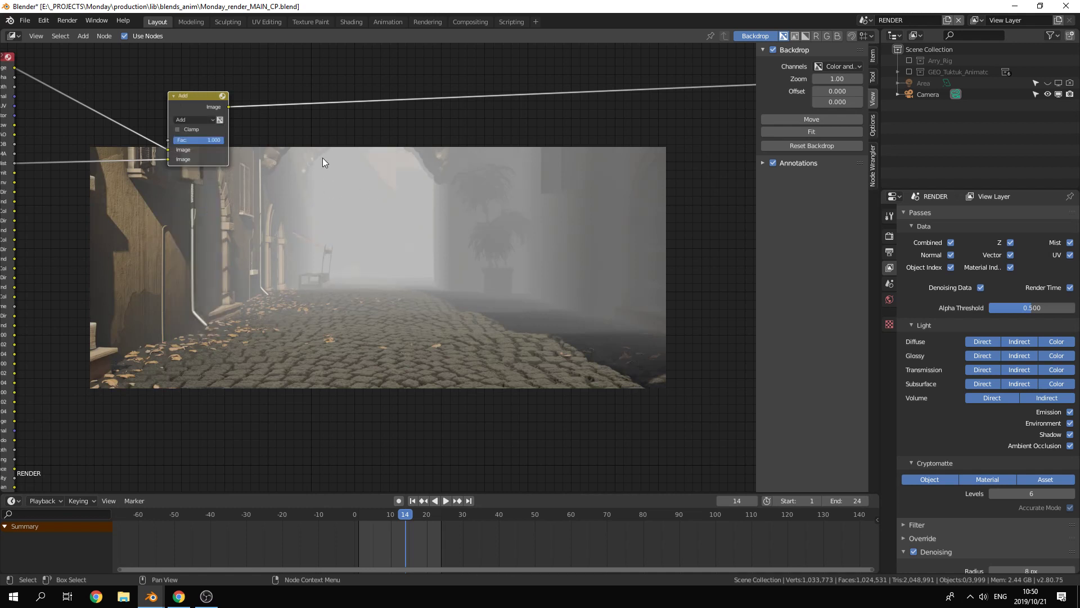
click(201, 120)
click(207, 189)
click(202, 119)
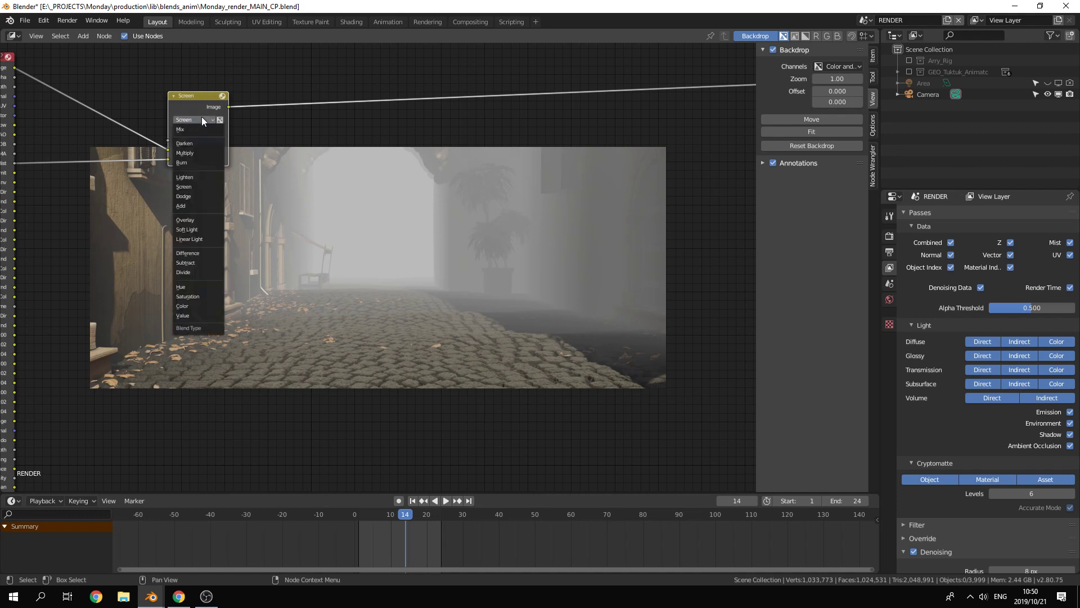
click(199, 195)
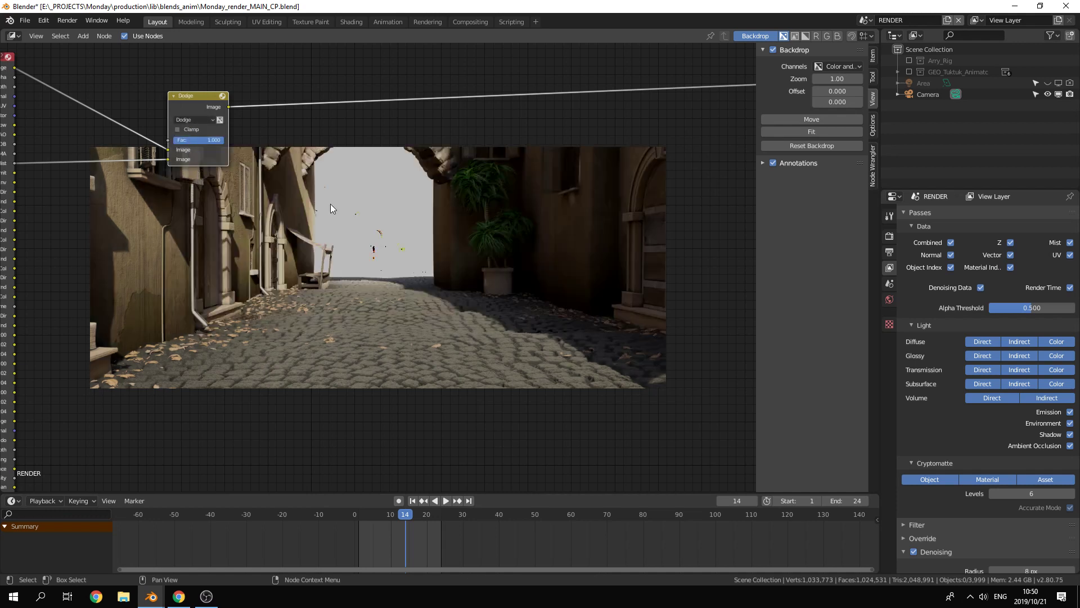
click(197, 120)
click(198, 188)
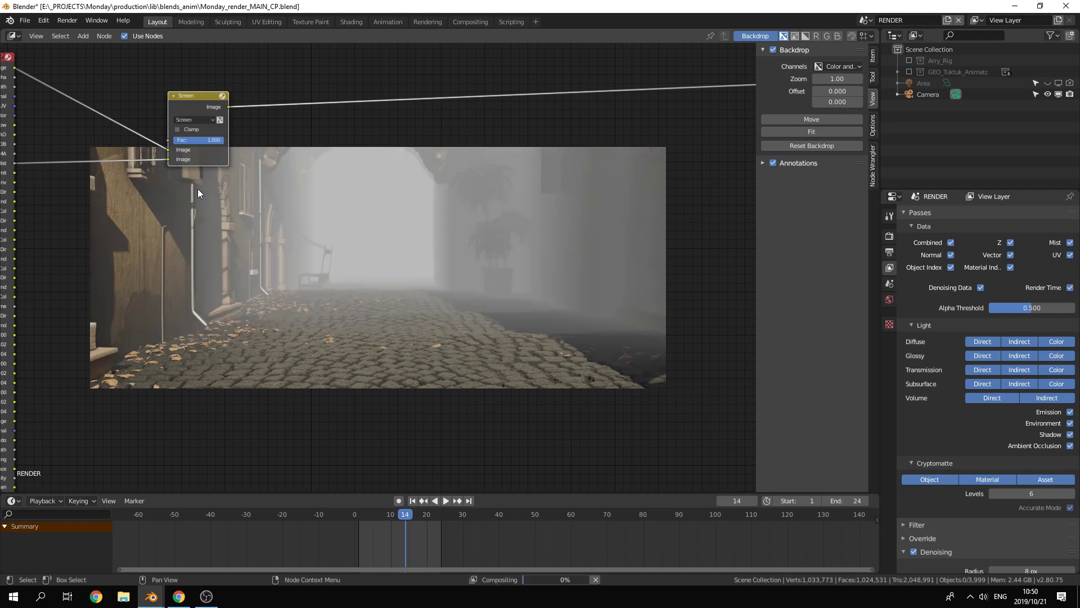
click(193, 119)
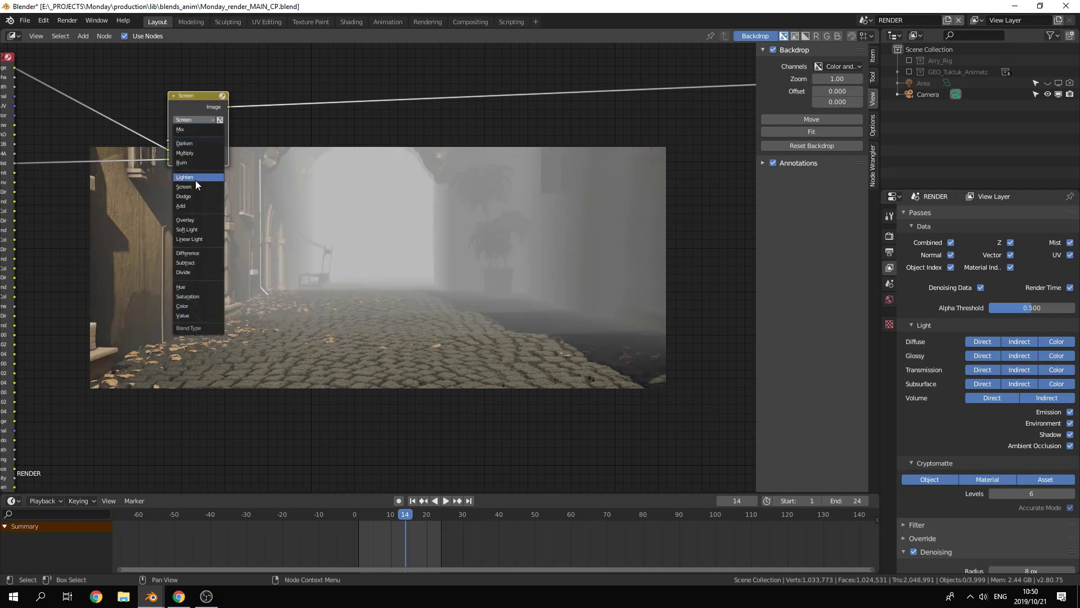
click(197, 177)
Step: Set the mist mix back to Add with a factor of 0.850 and move the node above the backdrop image
click(201, 120)
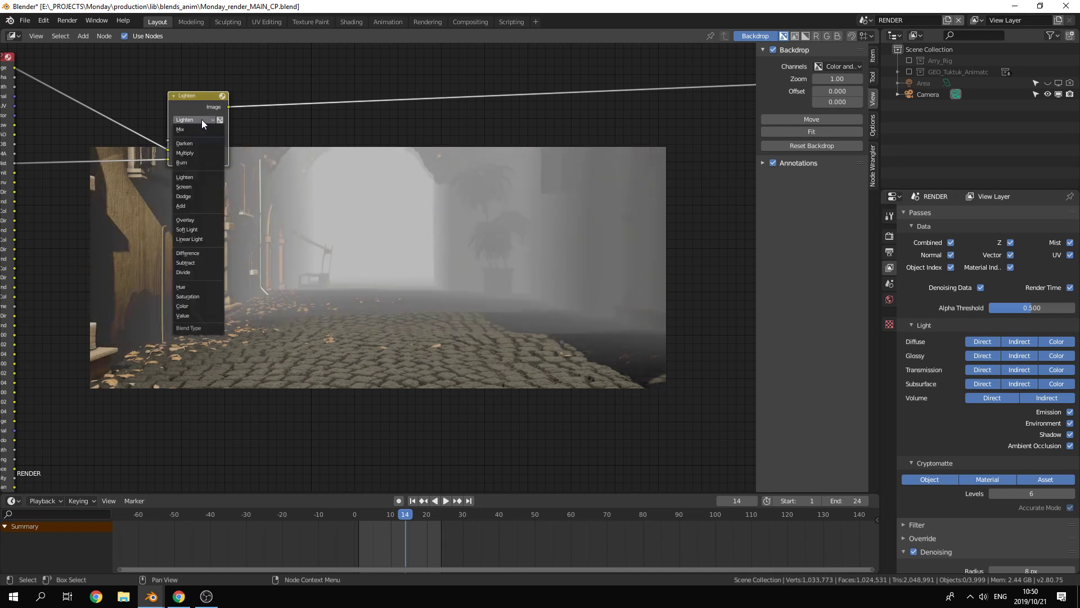
click(200, 206)
drag(206, 94, 247, 58)
drag(260, 103, 255, 102)
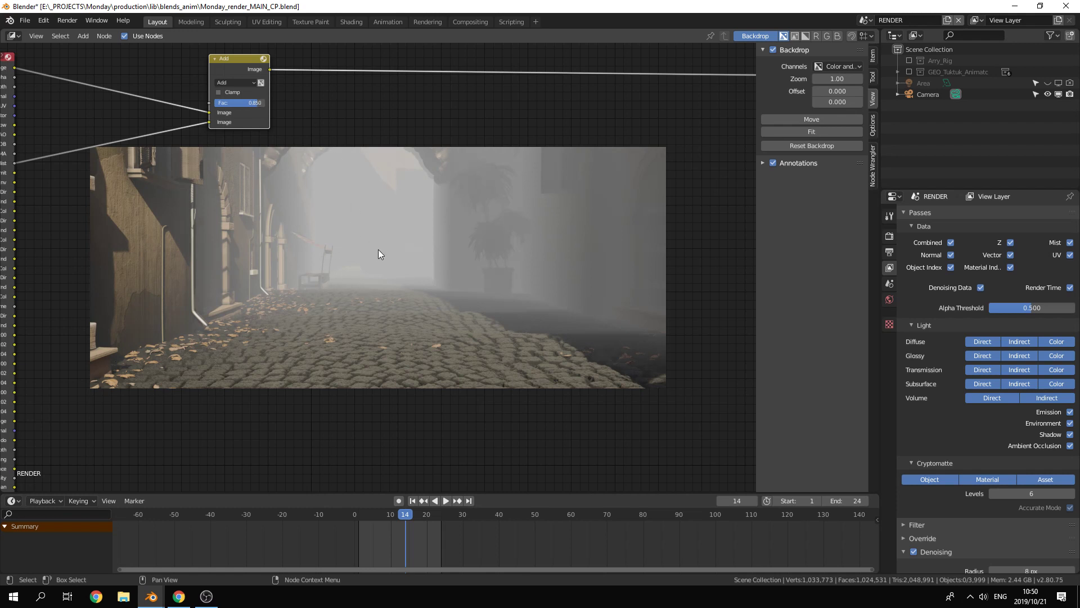
Step: Insert a second Mix node on the link between the Mist pass and the Add node
middle_drag(184, 316, 295, 295)
key(shift+a)
mouse_move(295, 295)
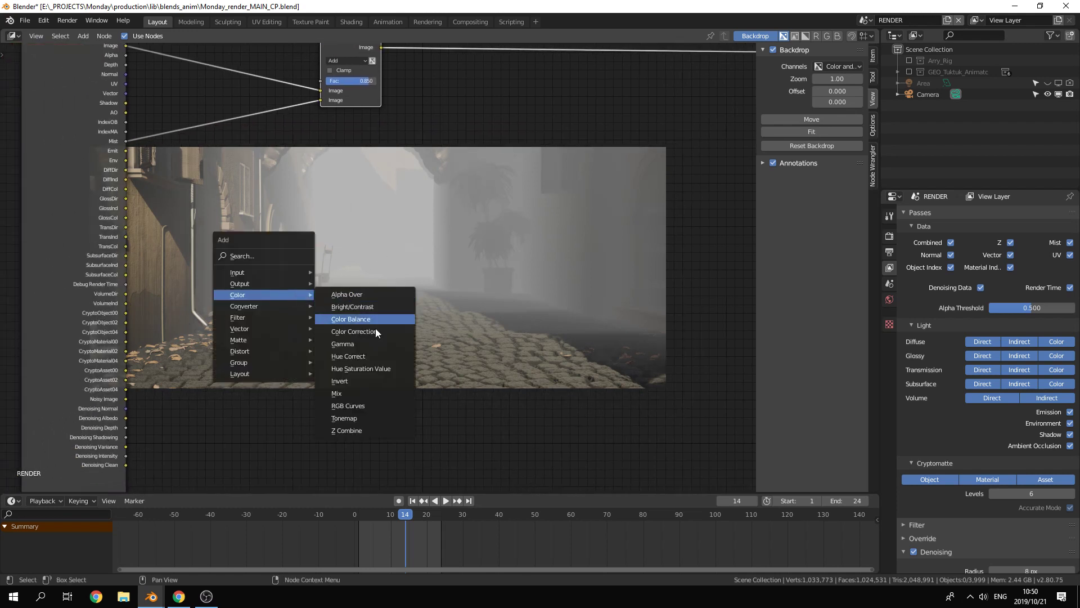
click(336, 393)
click(242, 191)
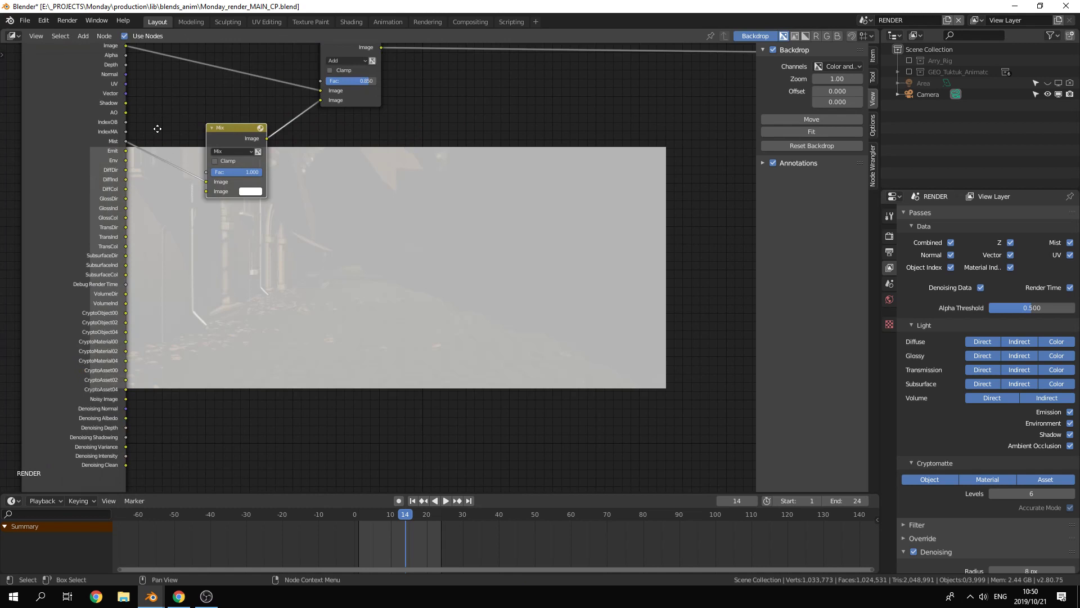
middle_drag(157, 129, 171, 172)
drag(245, 178, 238, 142)
Step: Set the new Mix node's blend mode to Multiply and tint its second image colour a pale warm orange
click(241, 160)
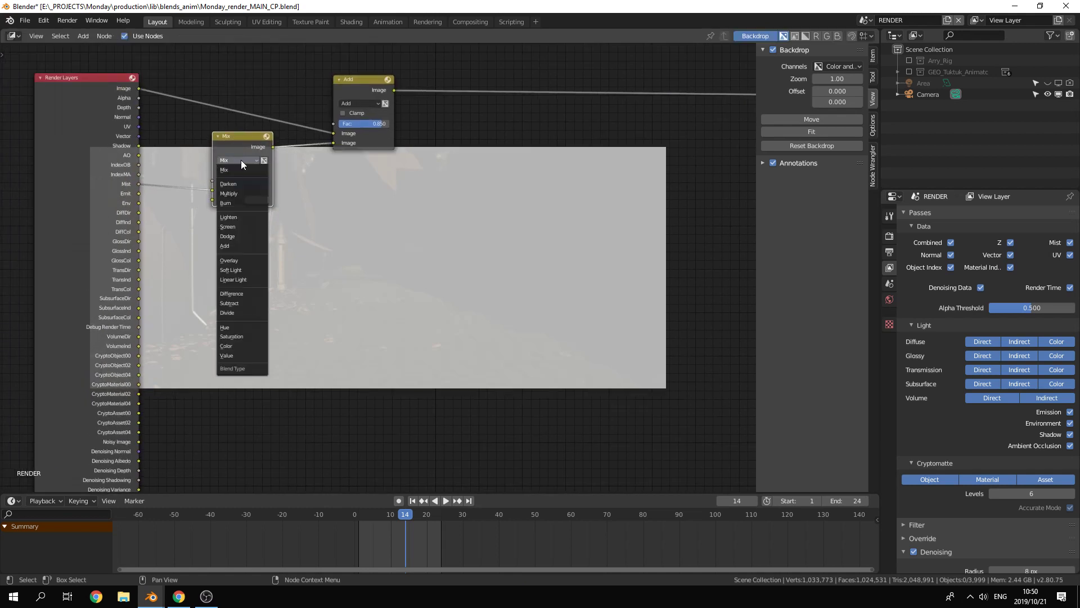
click(246, 194)
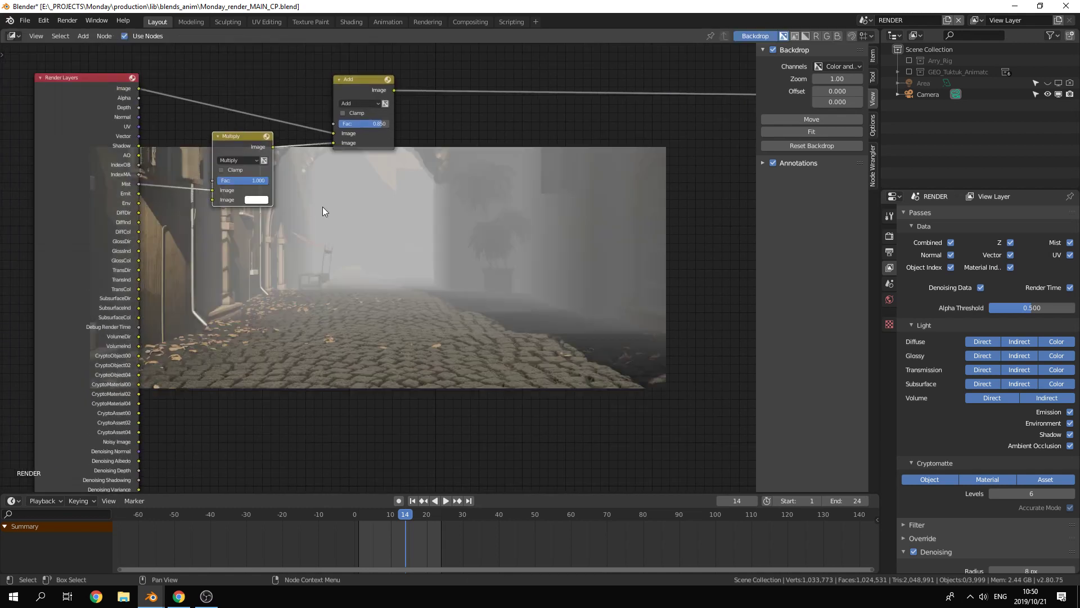
click(254, 199)
mouse_move(282, 114)
mouse_down()
mouse_move(261, 89)
mouse_move(293, 111)
mouse_move(277, 113)
mouse_up()
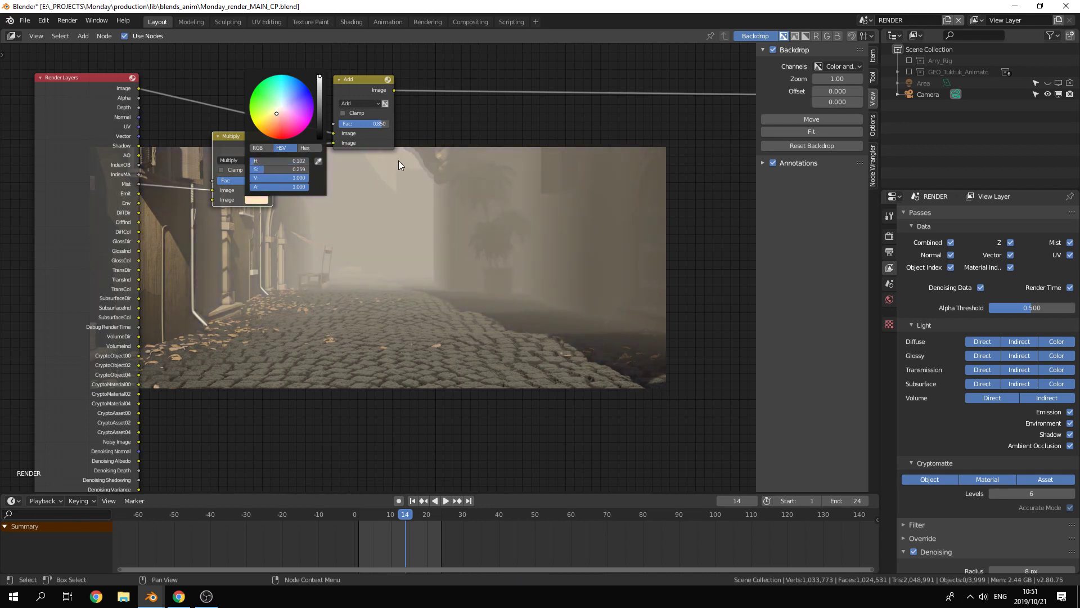
Step: Reduce the Add node's factor to 0.020 for a subtle mist
click(374, 123)
key(Return)
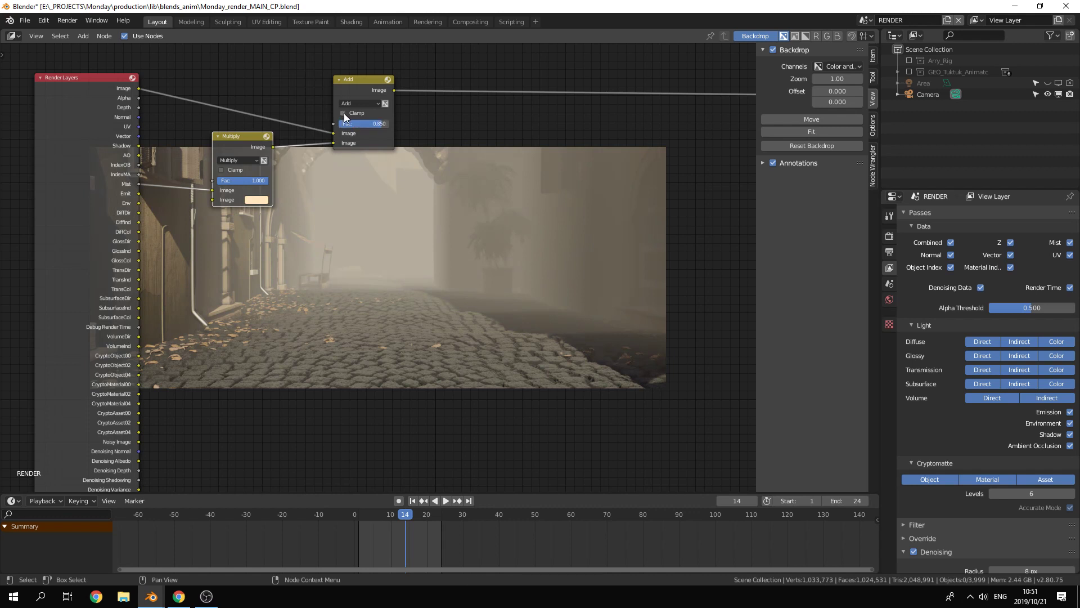
drag(369, 123, 341, 124)
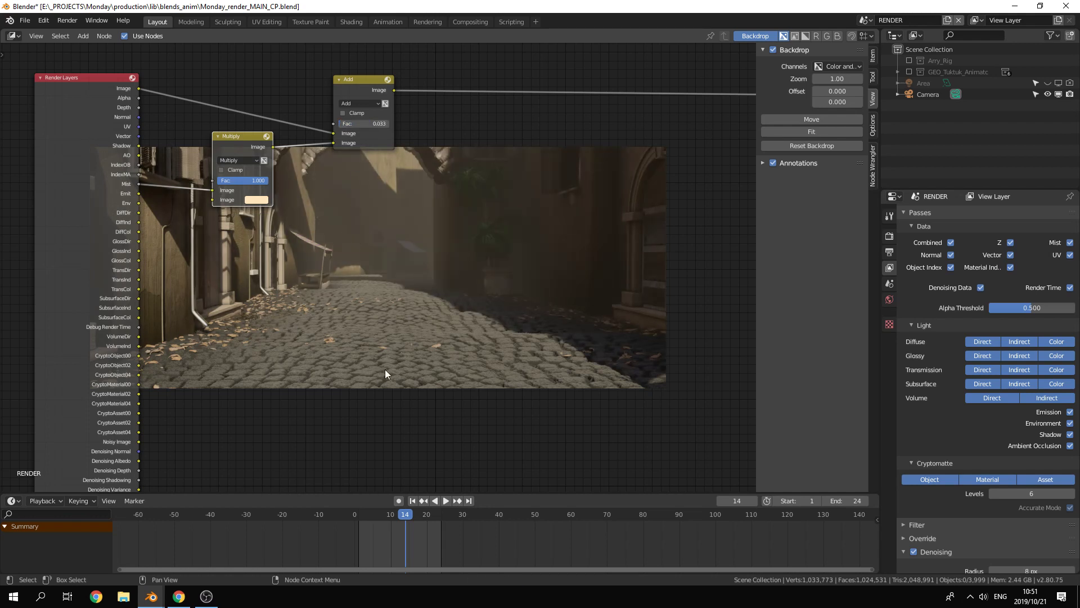
click(369, 123)
text(.02)
key(Return)
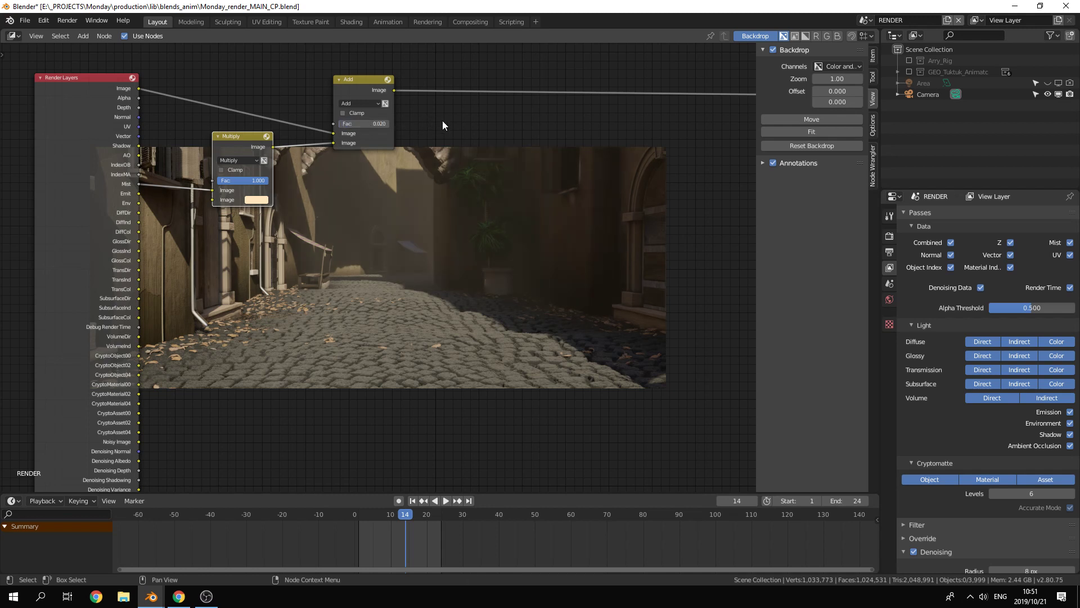
Step: Preview the original Image pass in the Viewer and switch back to the Add node's output to compare the mist effect
middle_drag(442, 121, 371, 122)
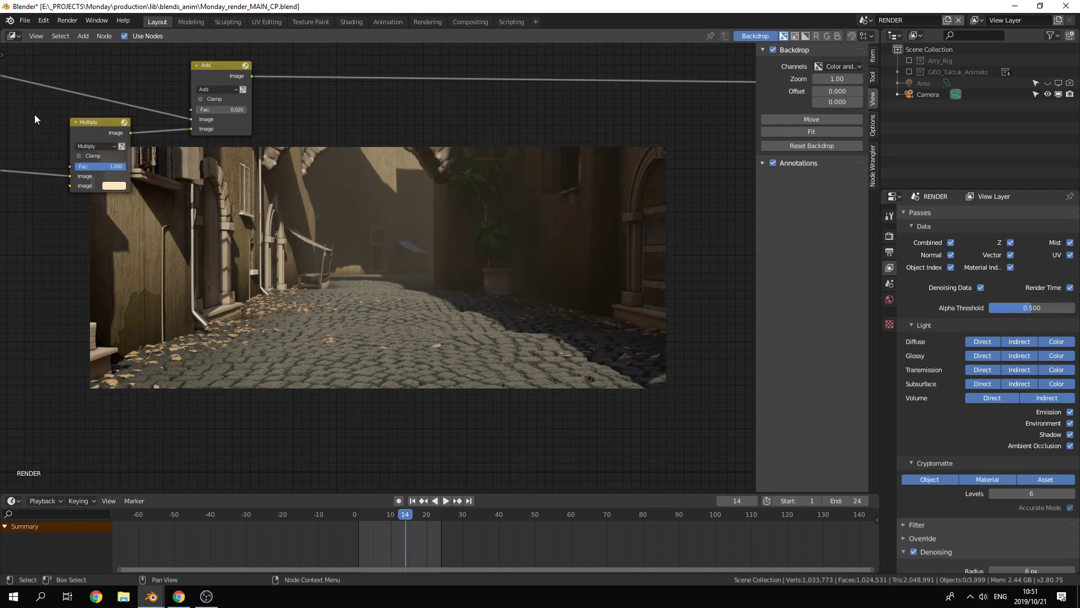
middle_drag(35, 114, 119, 138)
scroll(119, 138, down, 1)
ctrl+shift+click(62, 140)
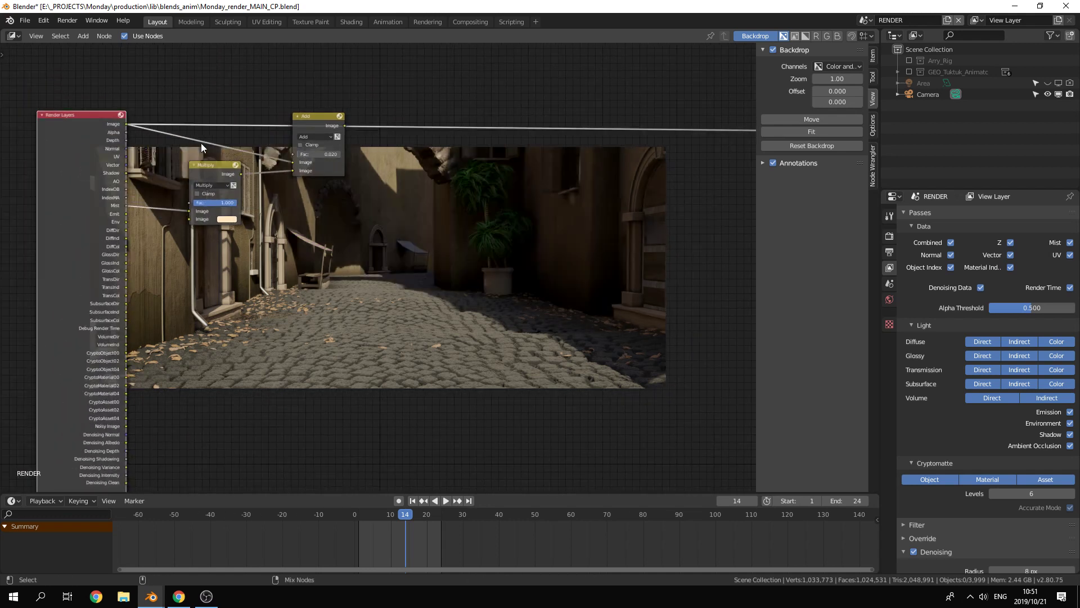
ctrl+shift+click(321, 113)
middle_drag(472, 238, 338, 207)
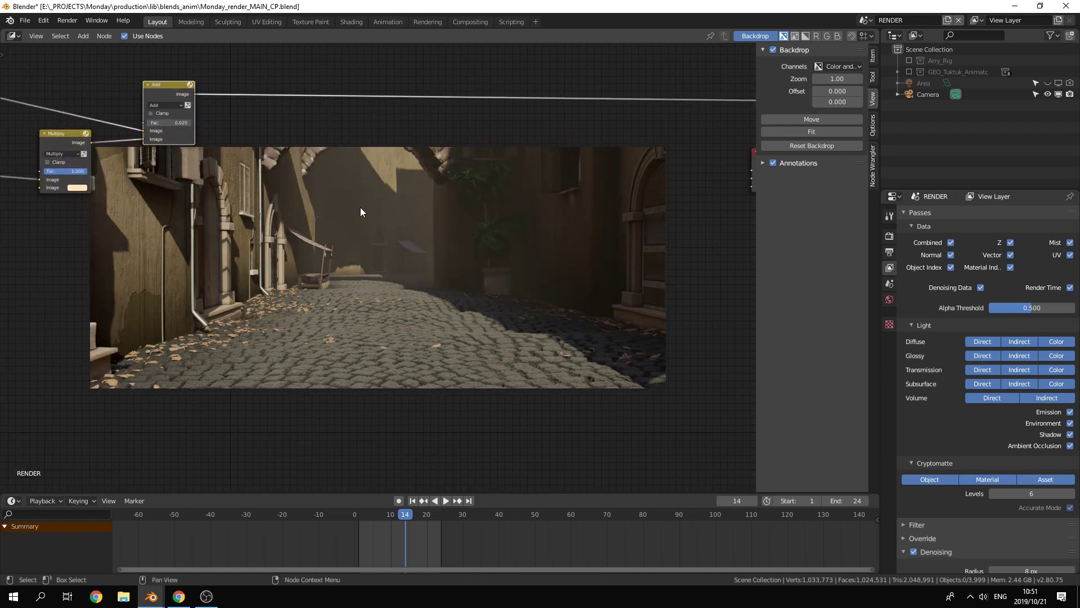
Step: Move the Add node further up, clear of the backdrop image
scroll(361, 209, down, 1)
middle_drag(268, 215, 272, 201)
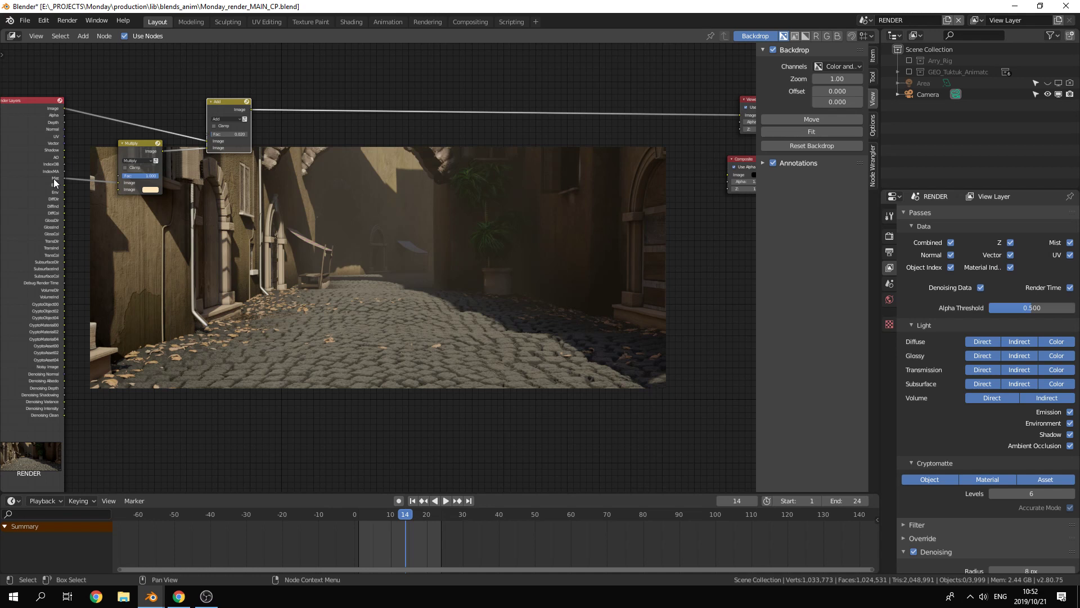
drag(234, 96, 269, 48)
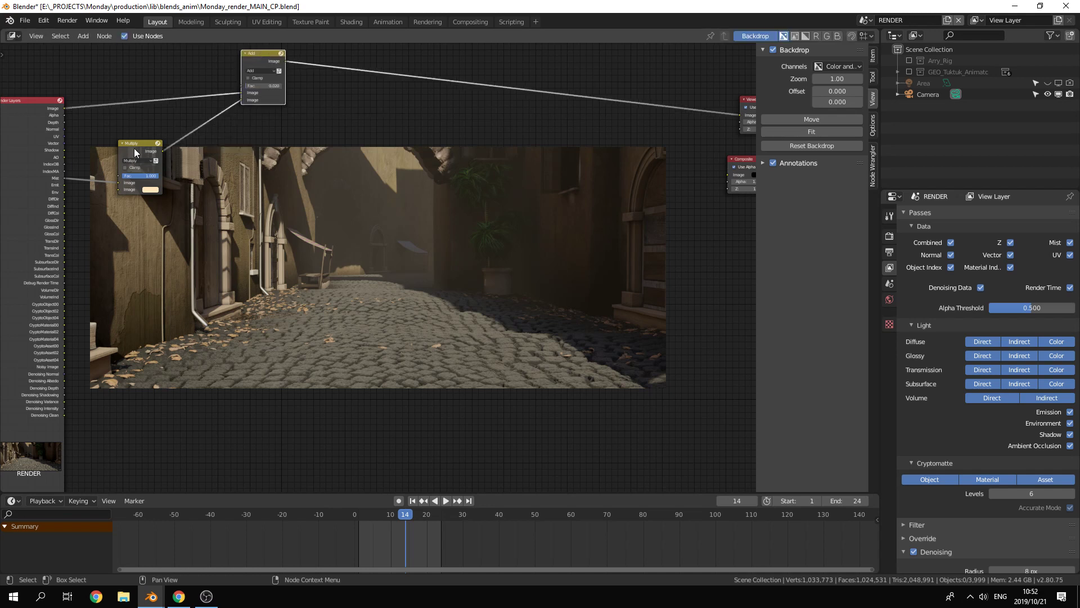
Step: Move the Multiply node up and closer to the Render Layers node, mostly clear of the backdrop image
drag(134, 149, 120, 125)
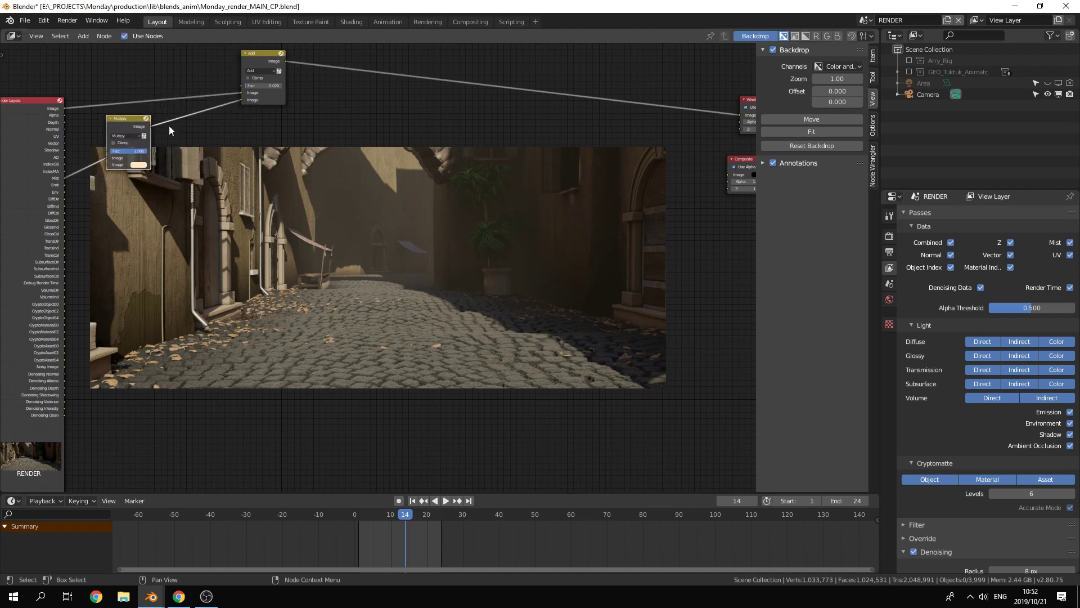
mouse_move(228, 129)
middle_down()
mouse_move(205, 147)
mouse_move(208, 122)
middle_up()
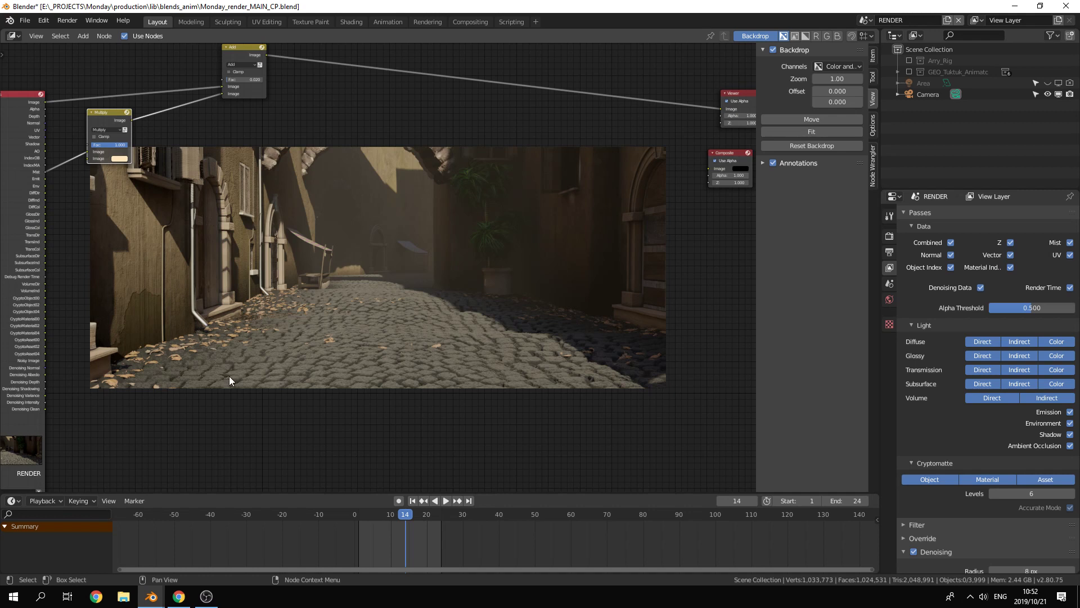
middle_drag(233, 331, 253, 334)
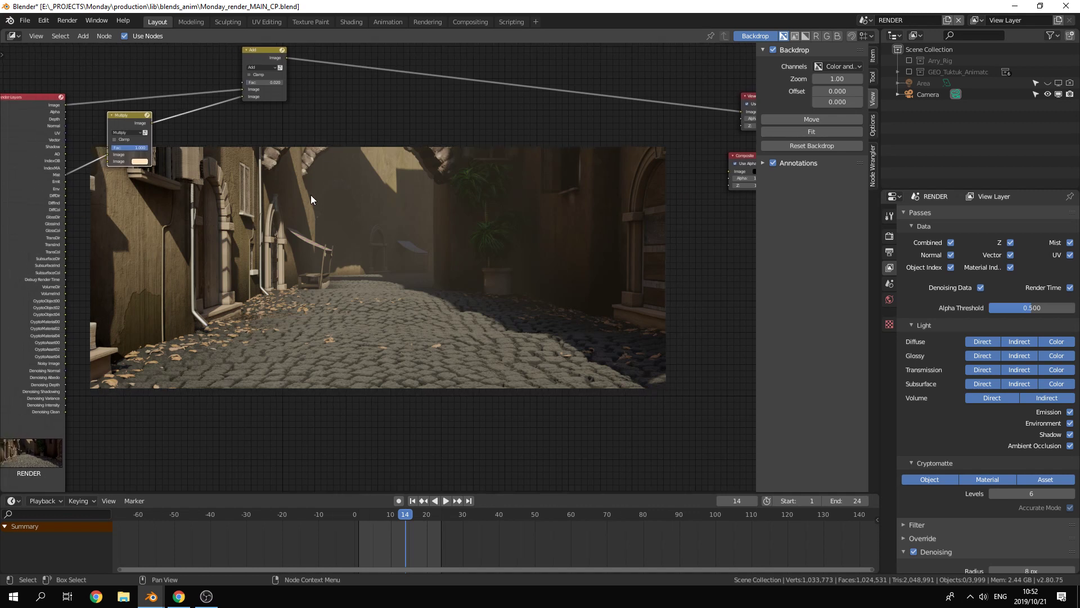
Step: Add a Defocus filter node and insert it into the link between the Add node and the Viewer
key(shift+a)
mouse_move(292, 177)
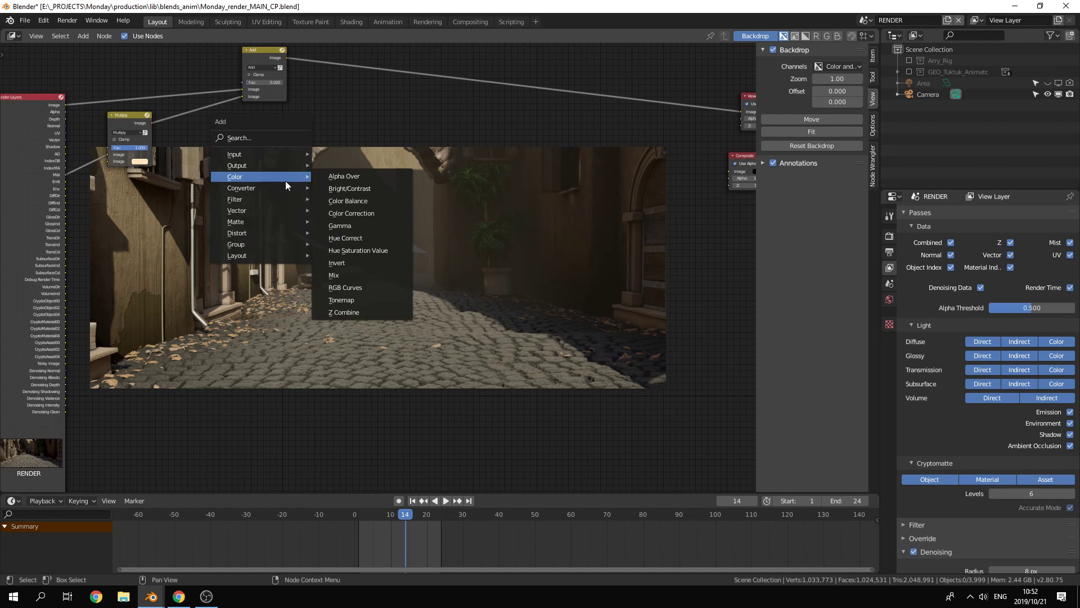
mouse_move(278, 216)
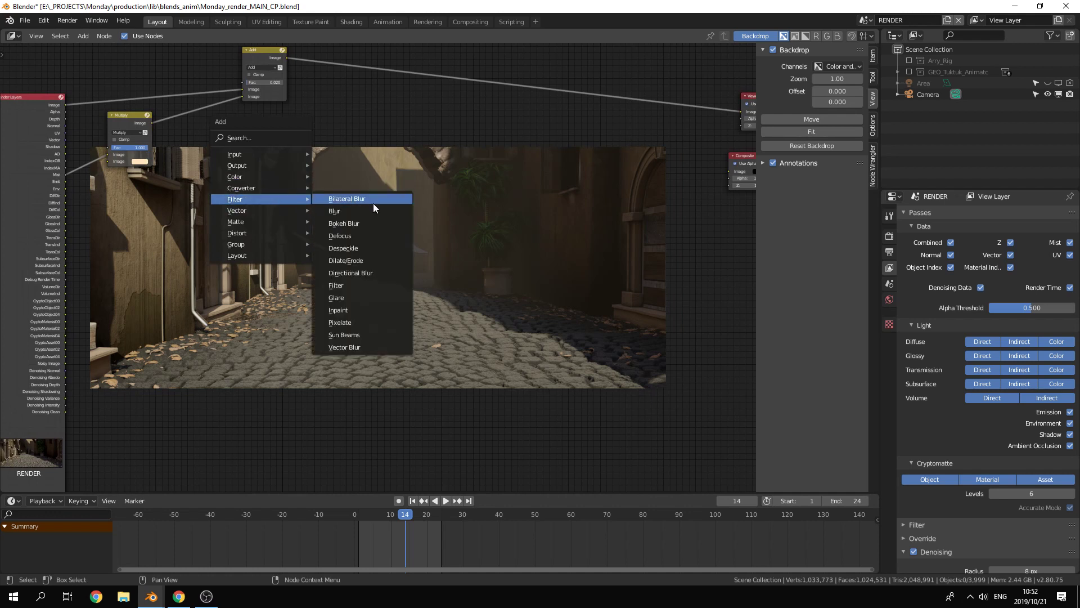
click(366, 238)
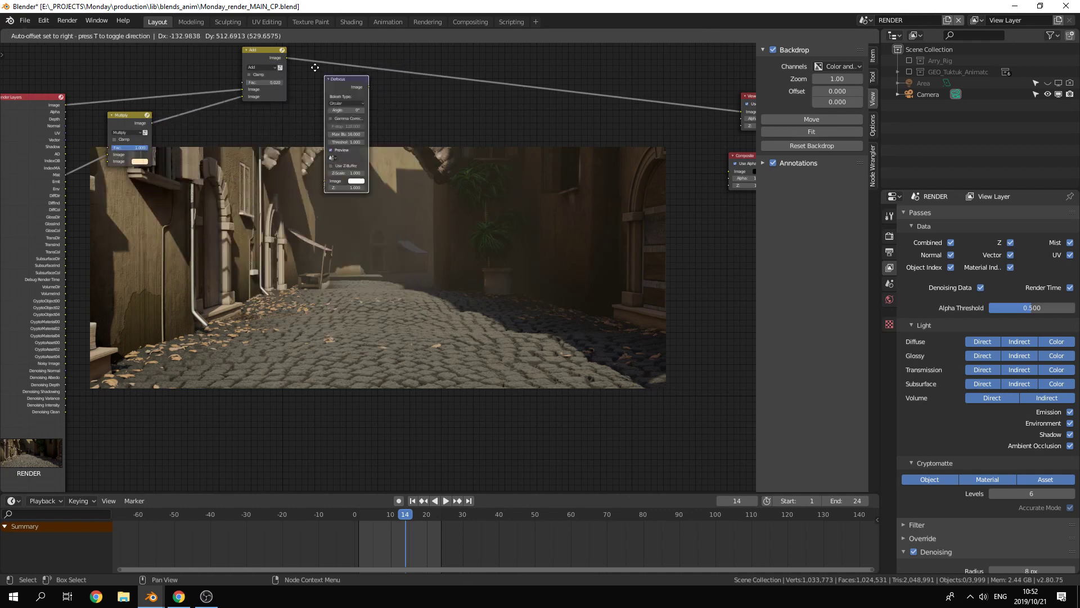
click(380, 50)
Step: Connect the Render Layers Depth output to the Defocus node's Z input and move the Defocus node closer to the Add node
middle_drag(349, 193, 363, 220)
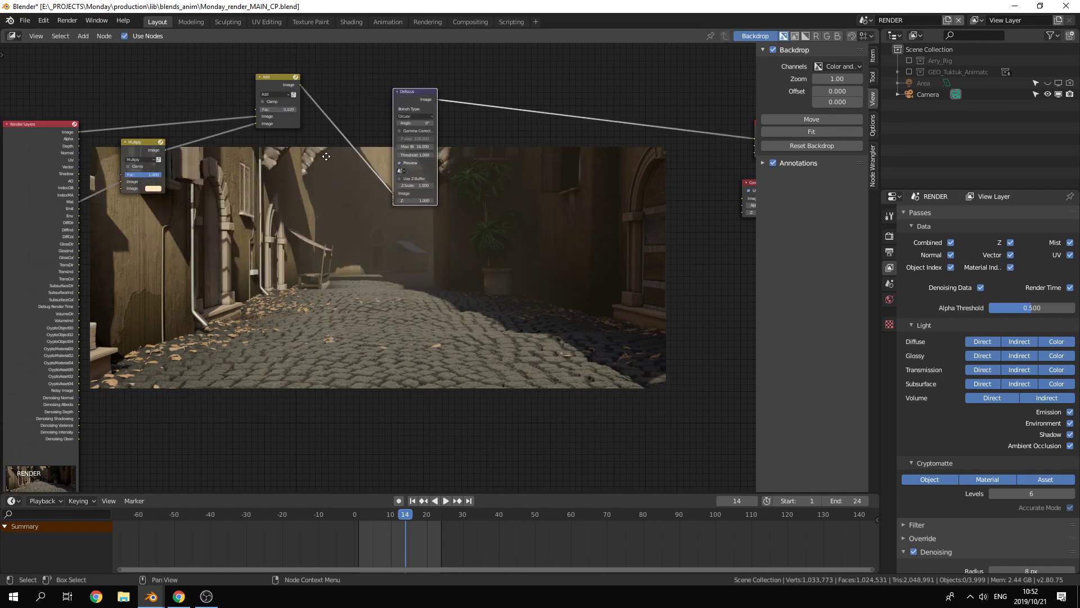
scroll(365, 221, up, 2)
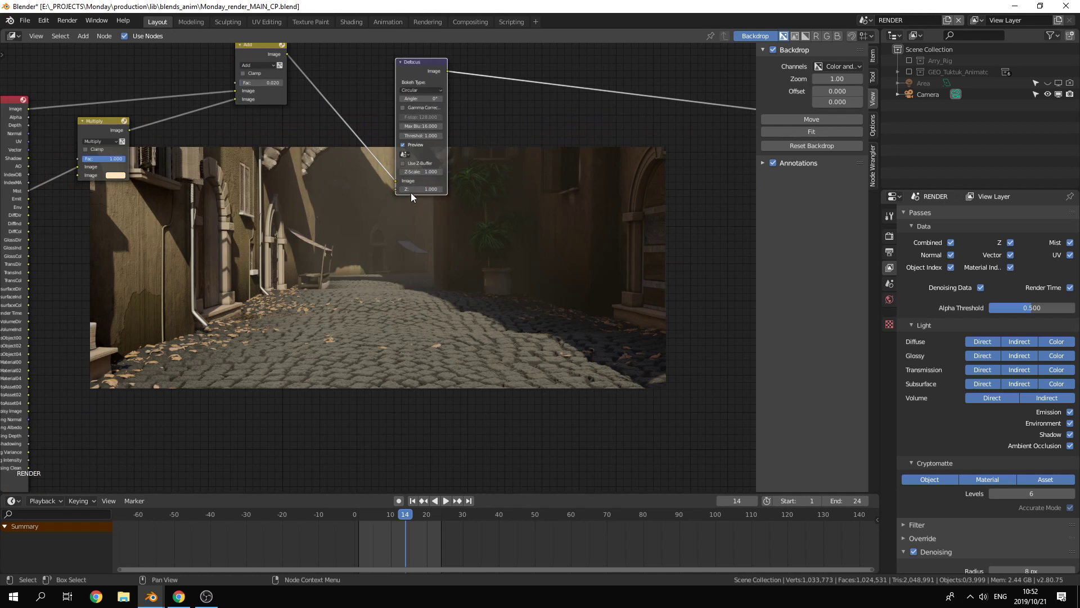
middle_drag(372, 195, 450, 188)
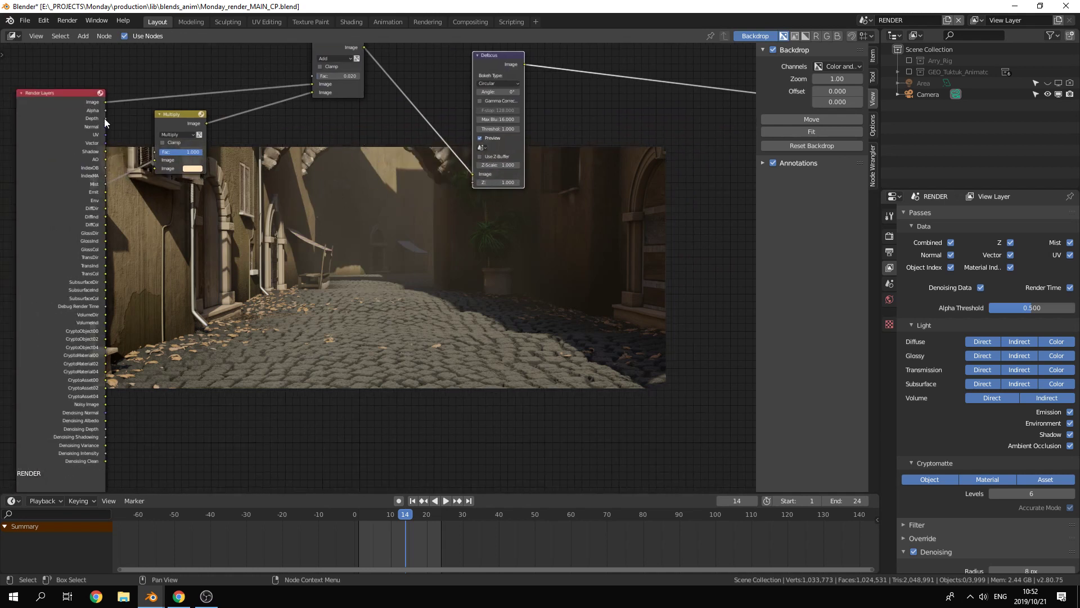
drag(104, 118, 472, 182)
middle_drag(585, 242, 417, 298)
scroll(418, 296, up, 2)
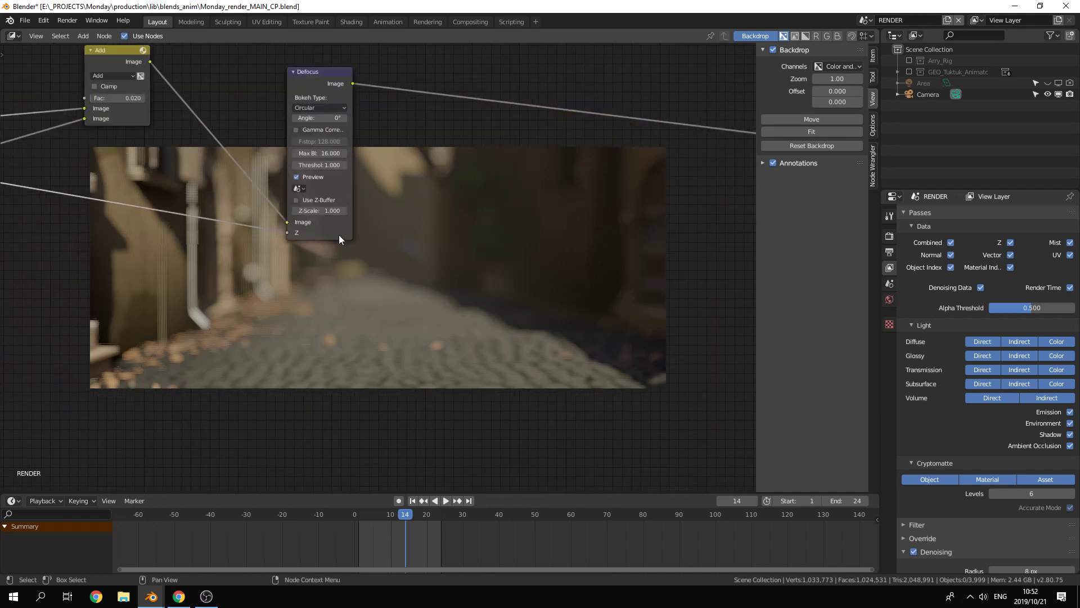
drag(339, 235, 270, 251)
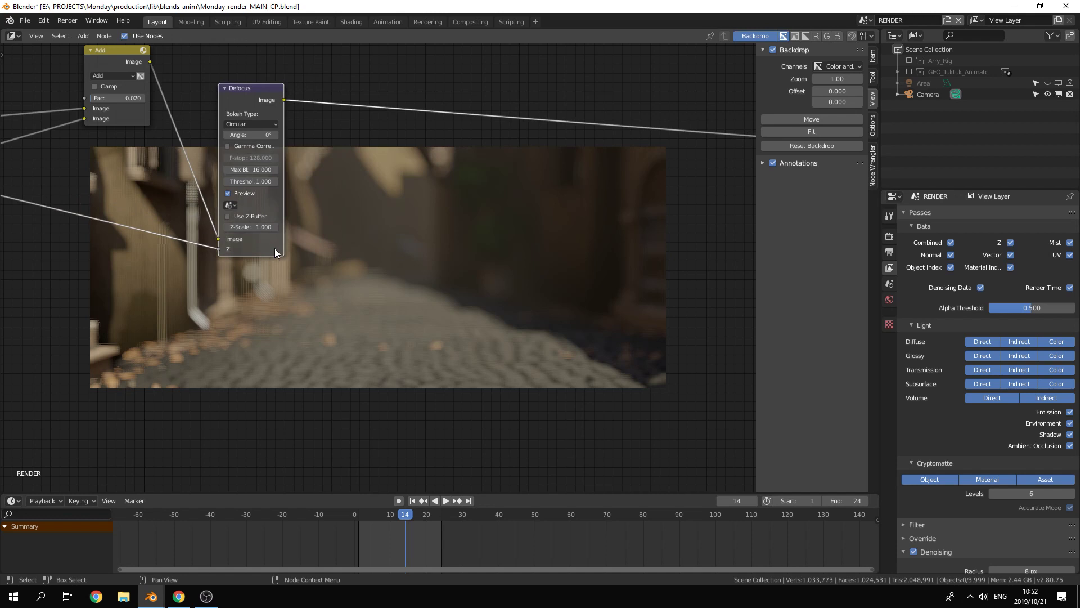
Step: Enable Use Z-Buffer on the Defocus node and assign the RENDER scene to it
click(227, 217)
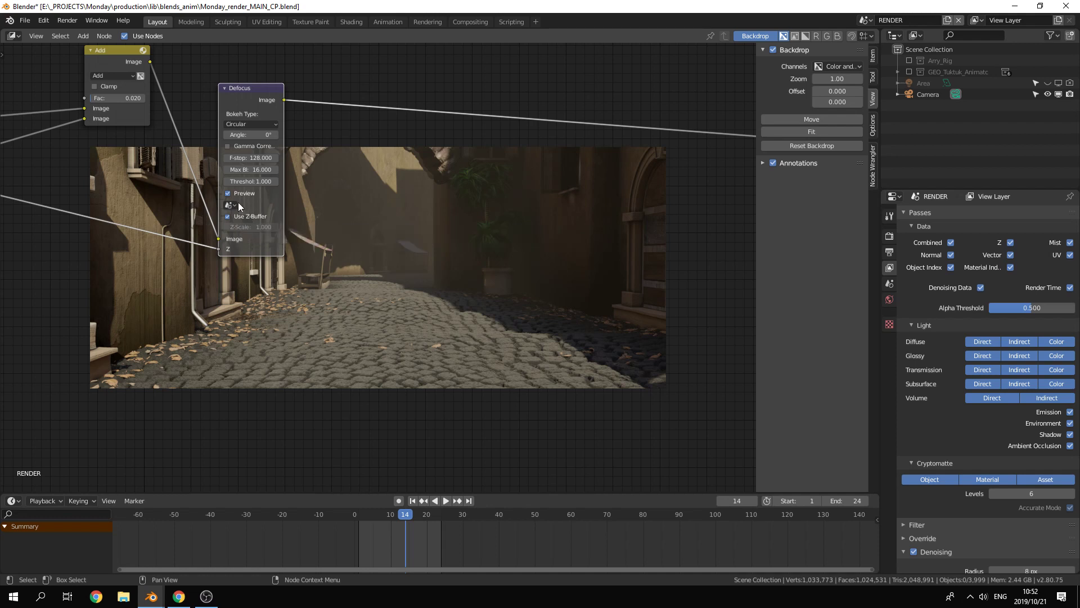
click(234, 205)
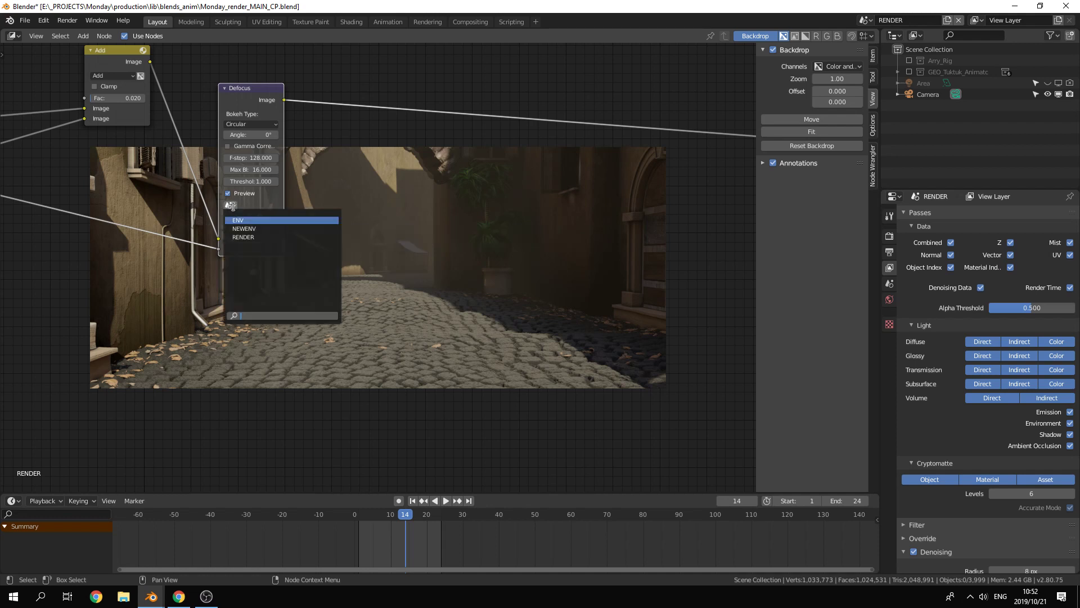
click(251, 237)
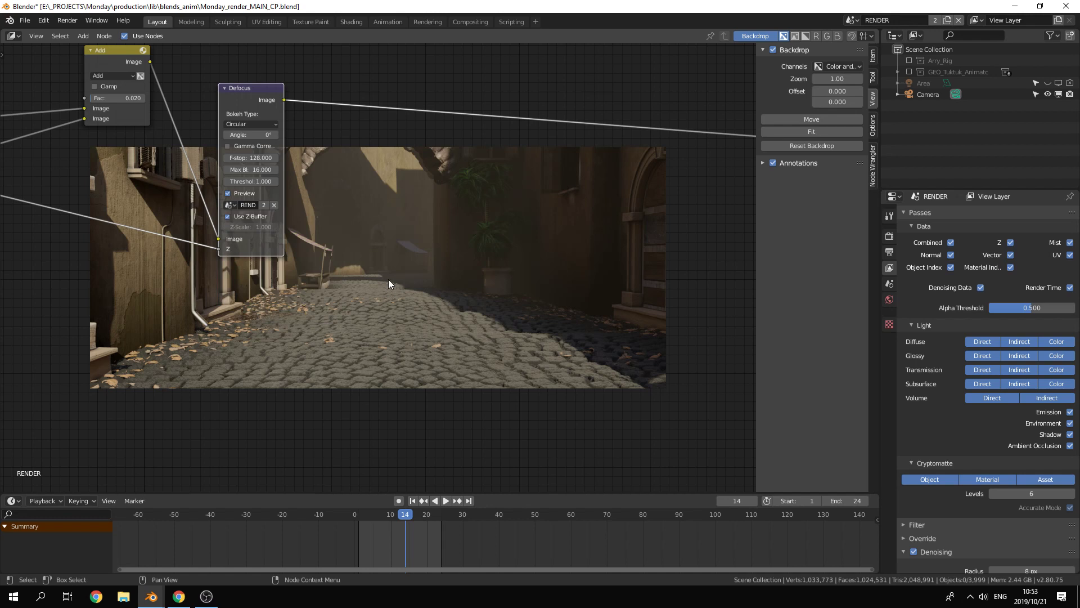
Step: Try an f-stop of 16 on the Defocus node, then settle on 32 for a weaker blur
click(254, 157)
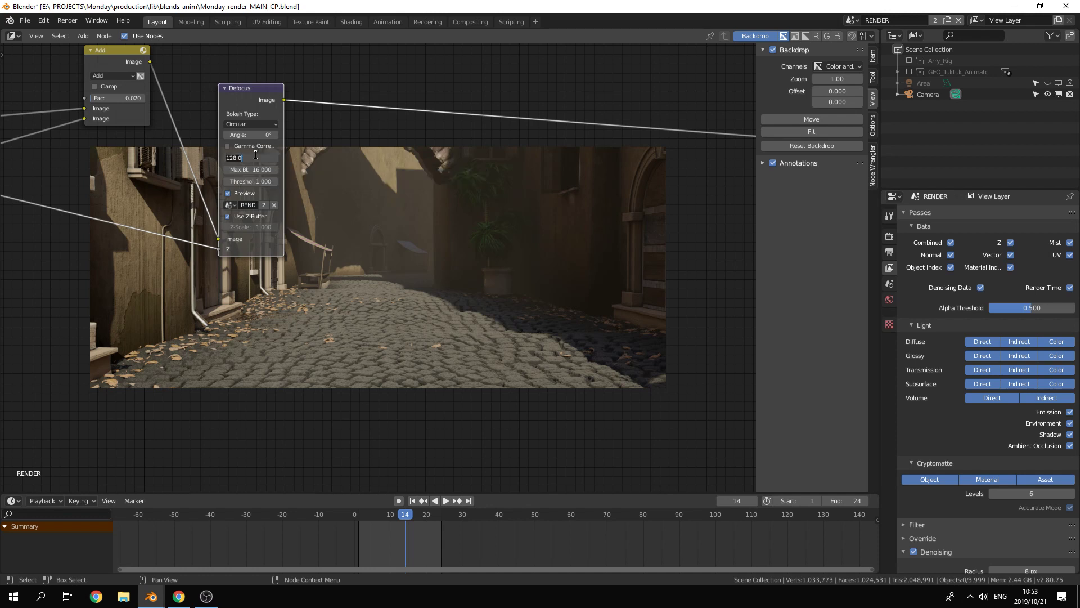
text(16)
key(Return)
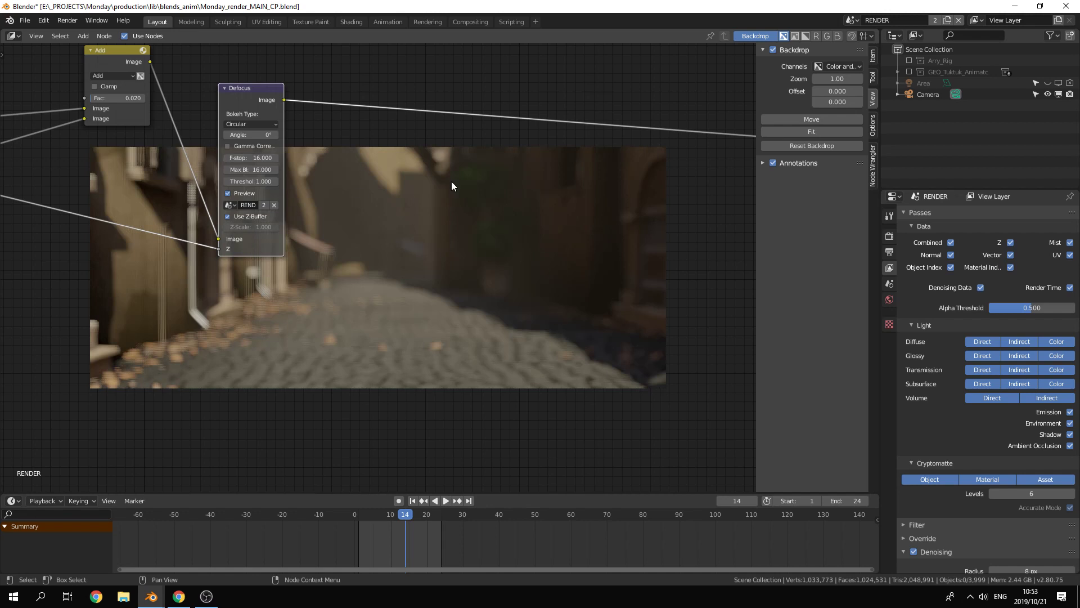
click(248, 159)
text(22)
key(Return)
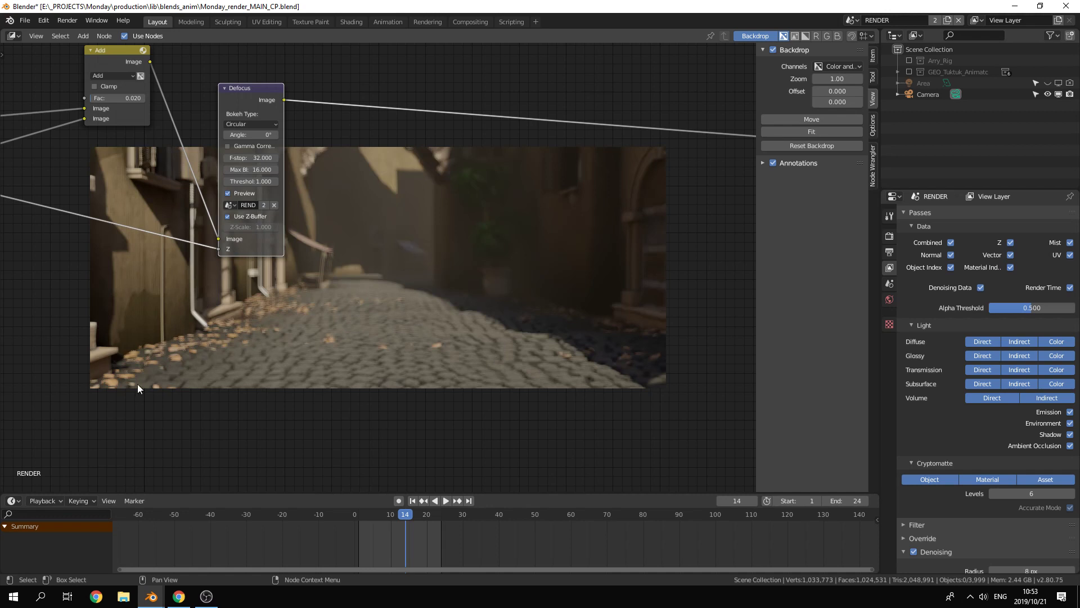
Step: Compare the Defocus result with and without Preview, leave Preview disabled and shift the node slightly up
click(236, 193)
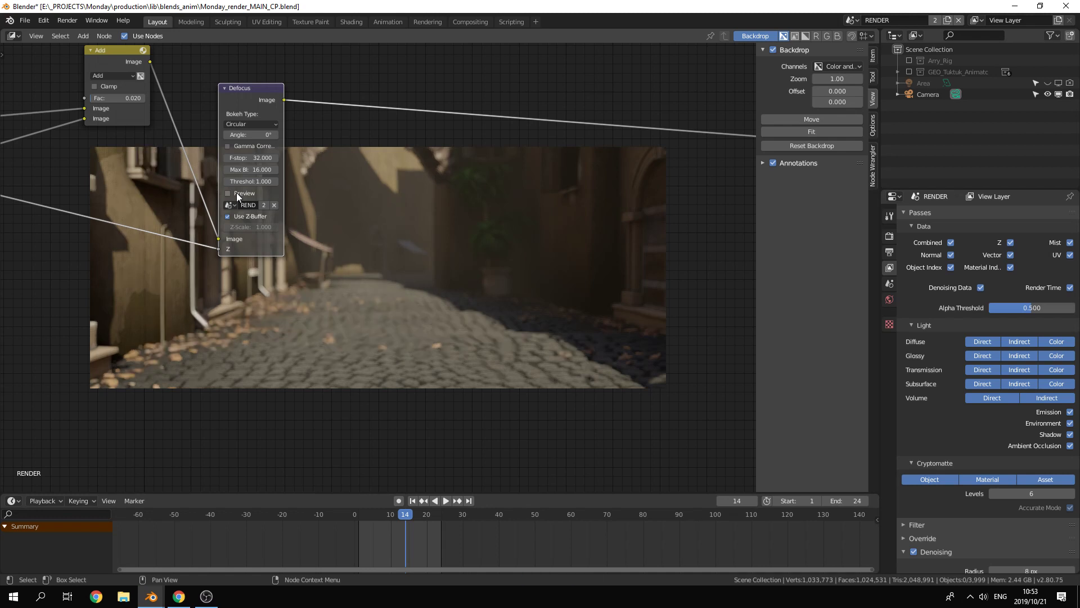
click(236, 193)
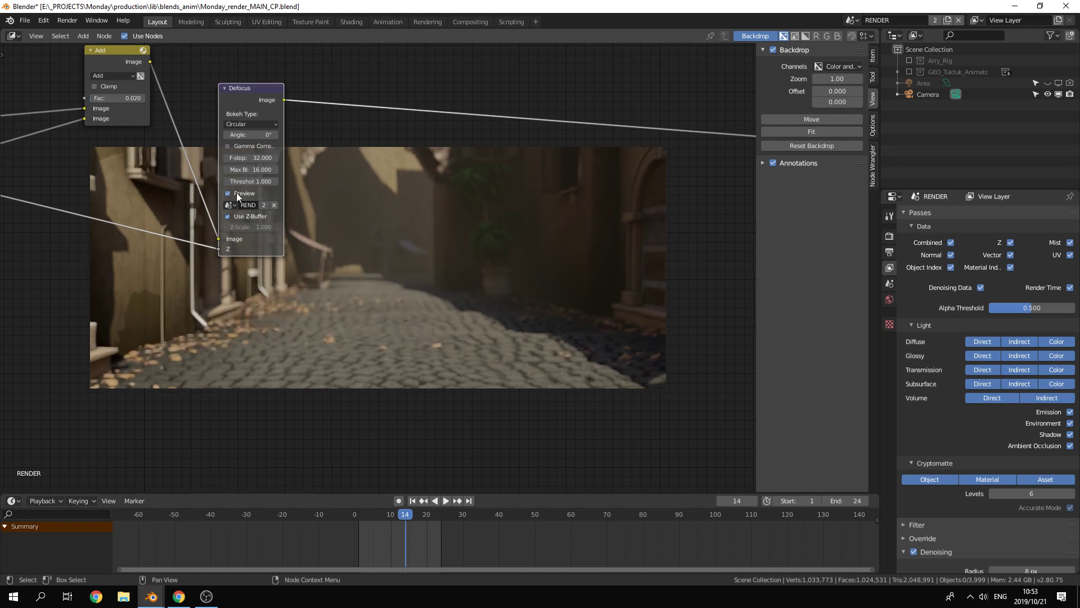
click(236, 192)
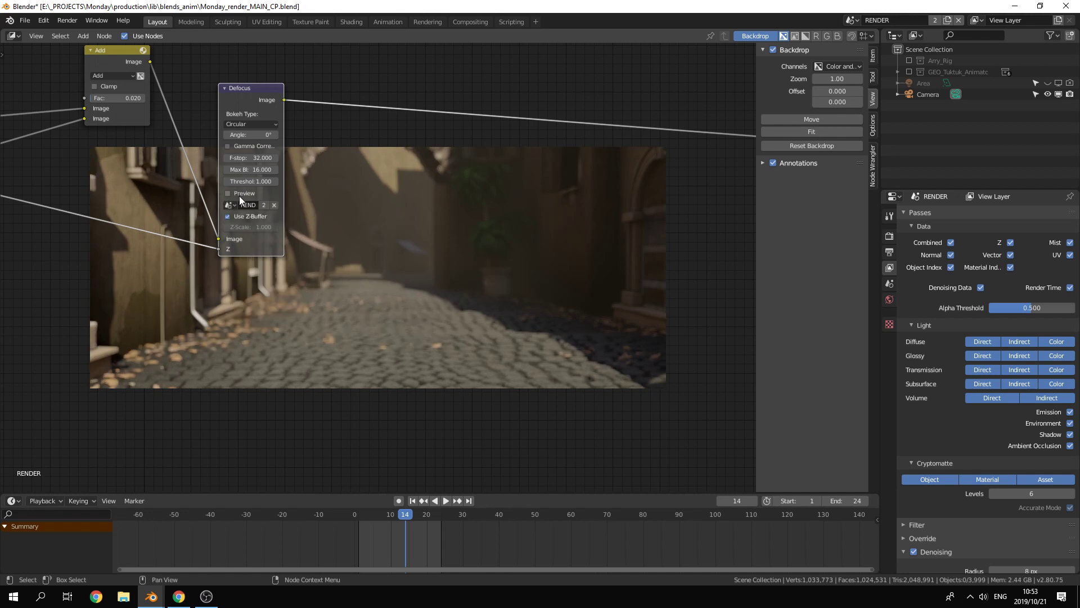
drag(273, 192, 256, 171)
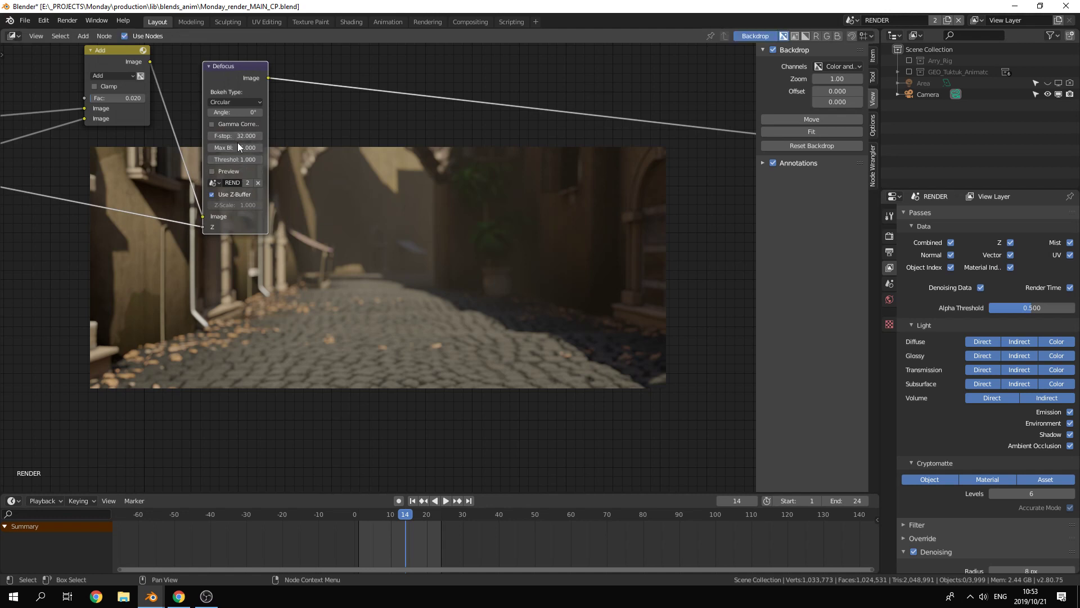
Step: Lower the Defocus node's maximum blur to 8, then reduce it further to 3
click(235, 149)
text(8)
key(Return)
click(237, 148)
text(2.03)
key(Return)
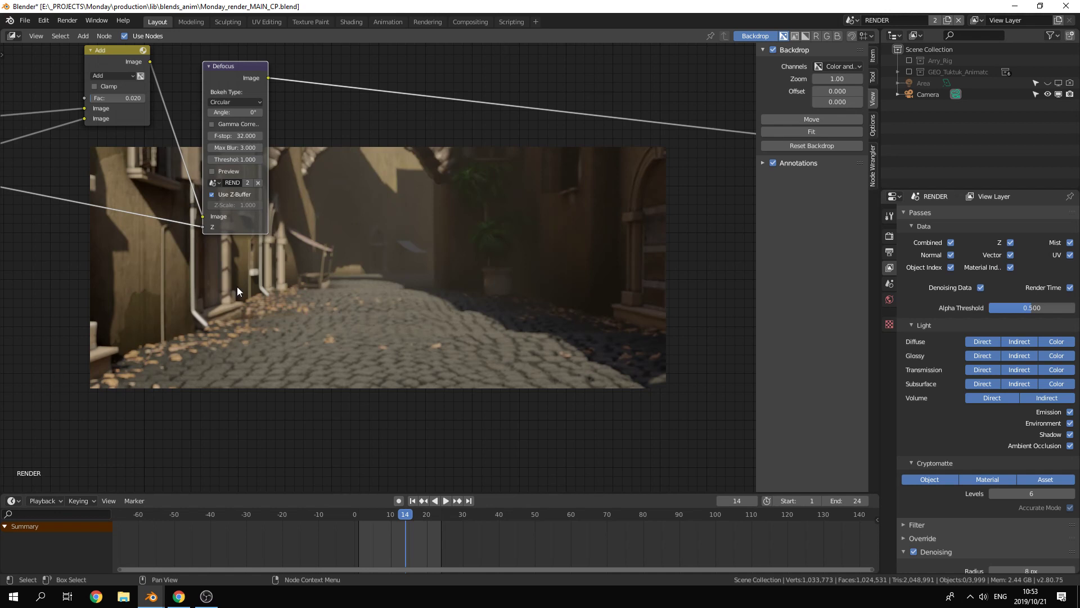
Step: Enable gamma correction on the Defocus node, keeping its f-stop as it is
click(243, 136)
click(194, 124)
click(209, 123)
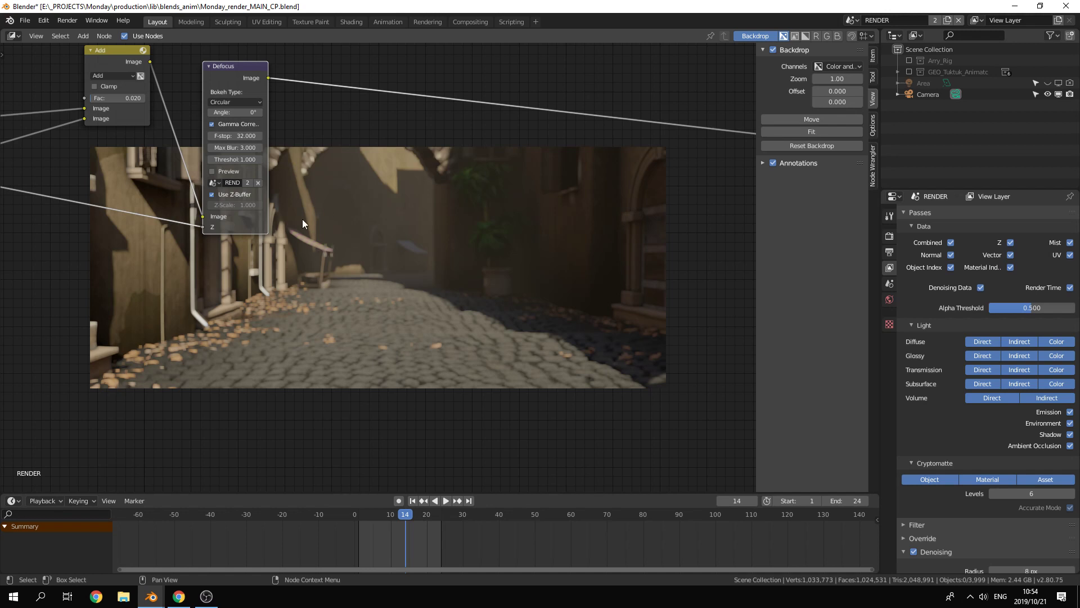
Step: Rearrange the Render Layers, Add, Multiply and Defocus nodes into a tidy, more widely spaced layout
scroll(307, 223, down, 7)
middle_drag(331, 312, 329, 167)
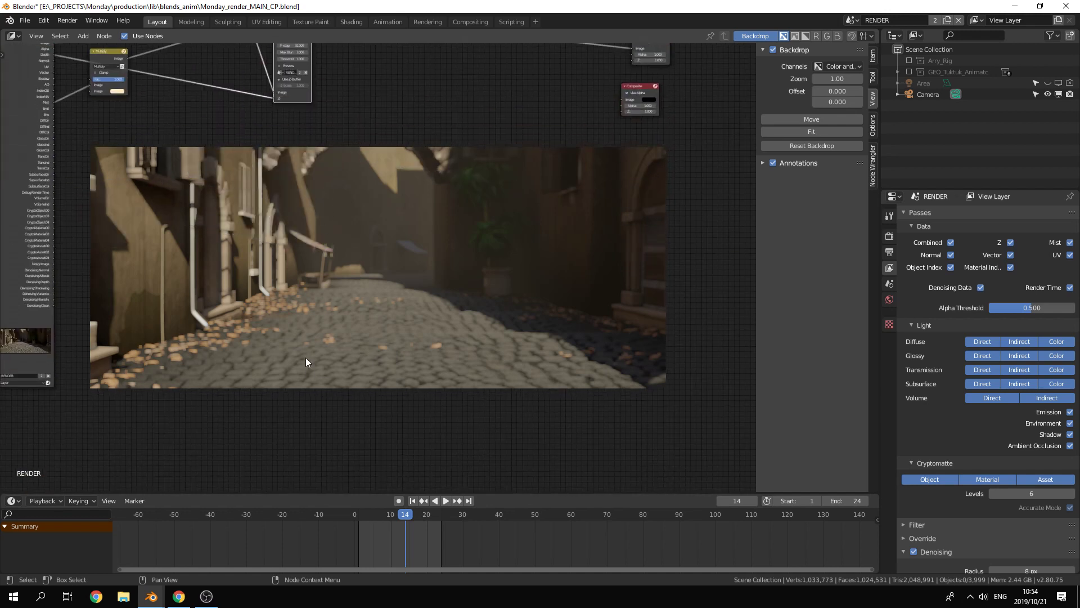
scroll(335, 342, down, 3)
middle_drag(367, 259, 316, 333)
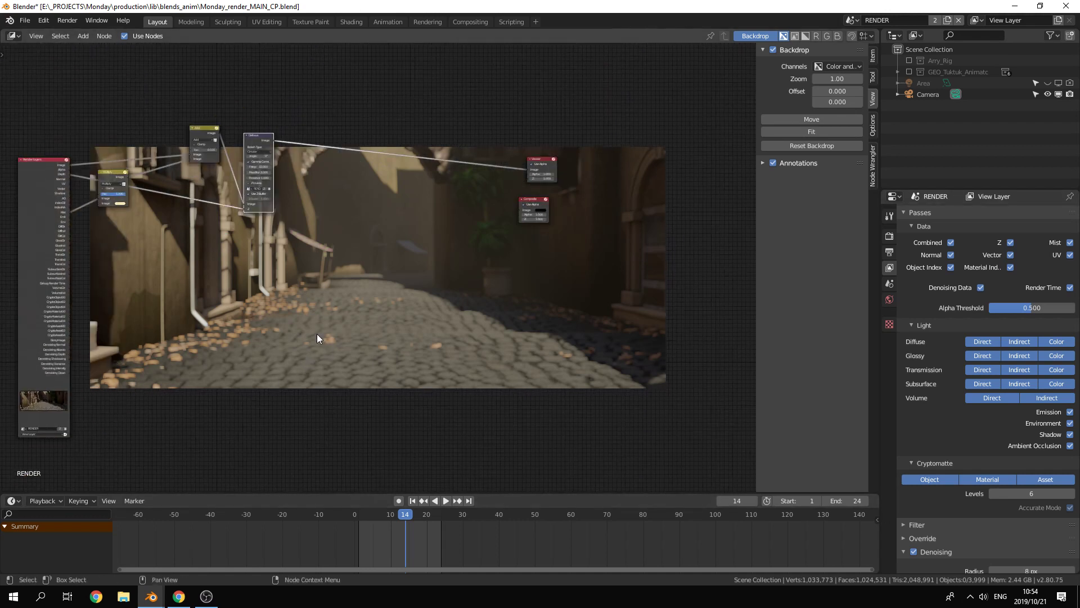
drag(34, 253, 30, 198)
middle_drag(245, 317, 302, 347)
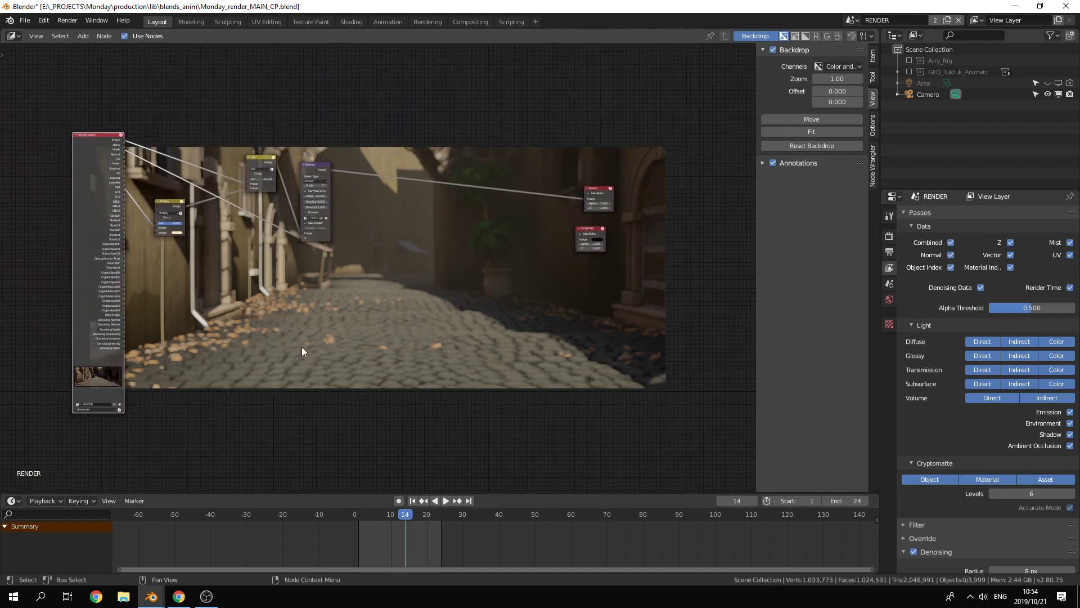
drag(90, 197, 47, 205)
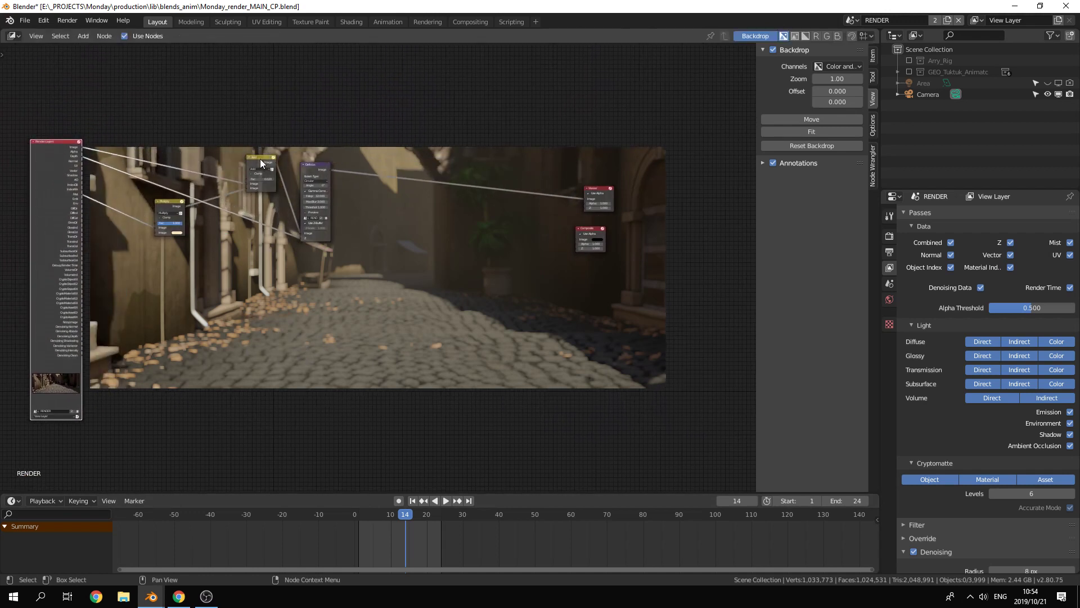
drag(260, 158, 253, 151)
drag(172, 201, 151, 201)
drag(322, 164, 328, 137)
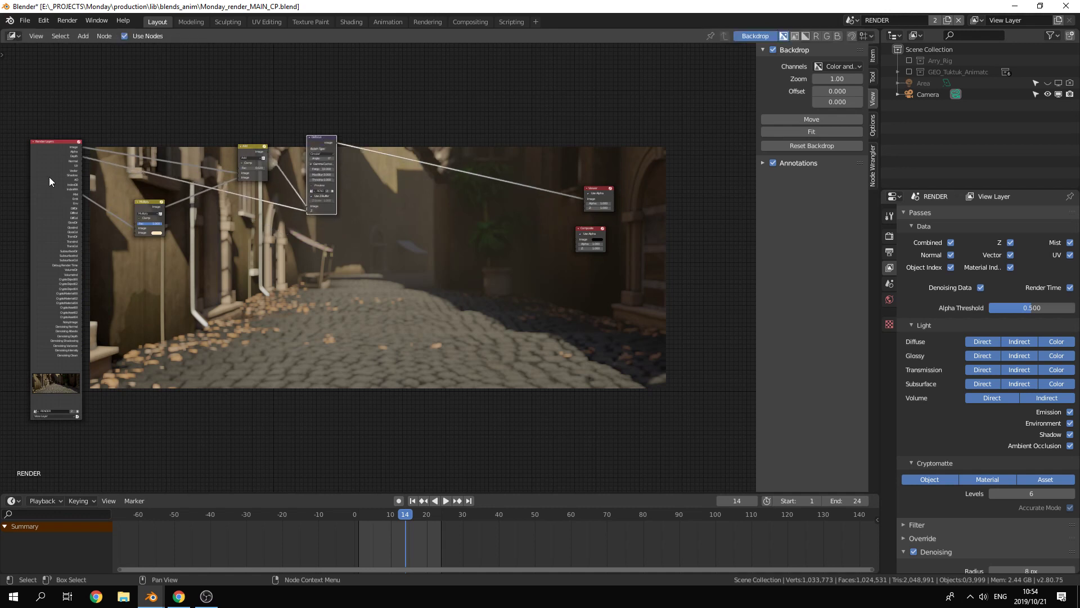
drag(37, 188, 40, 180)
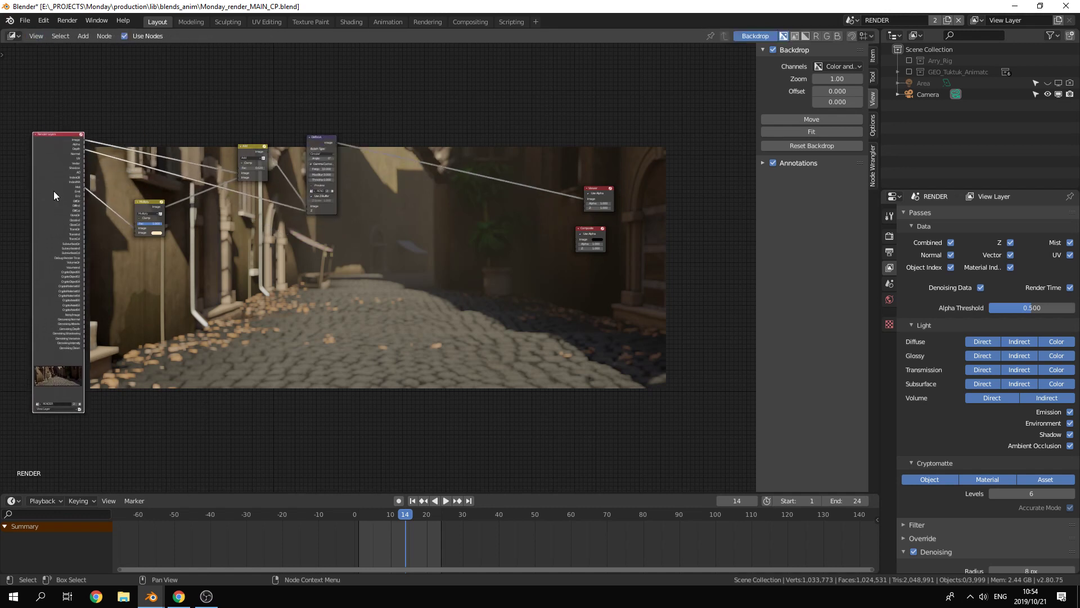
mouse_move(54, 196)
mouse_down()
mouse_move(33, 249)
mouse_move(56, 198)
mouse_up()
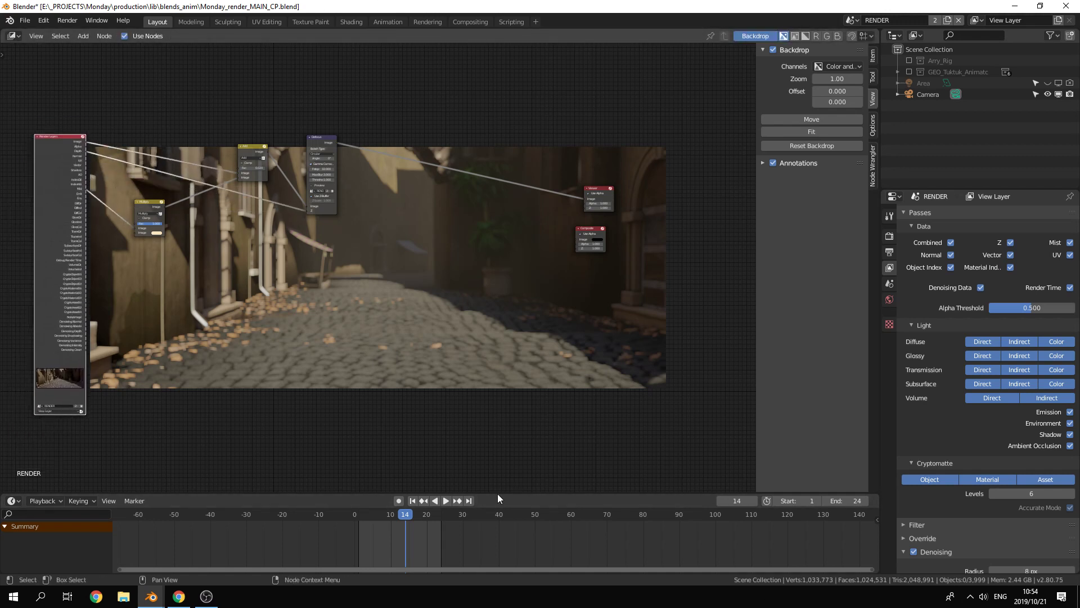
Step: Review the render result's Save As settings for an OpenEXR MultiLayer file in the env folder, then close the render window
key(F11)
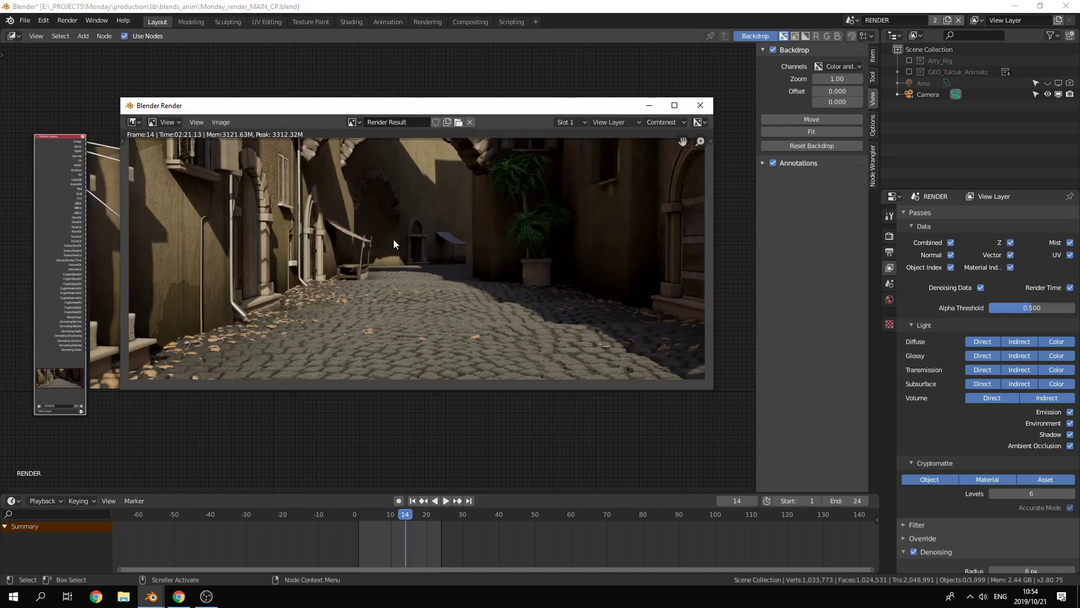
drag(339, 110, 415, 127)
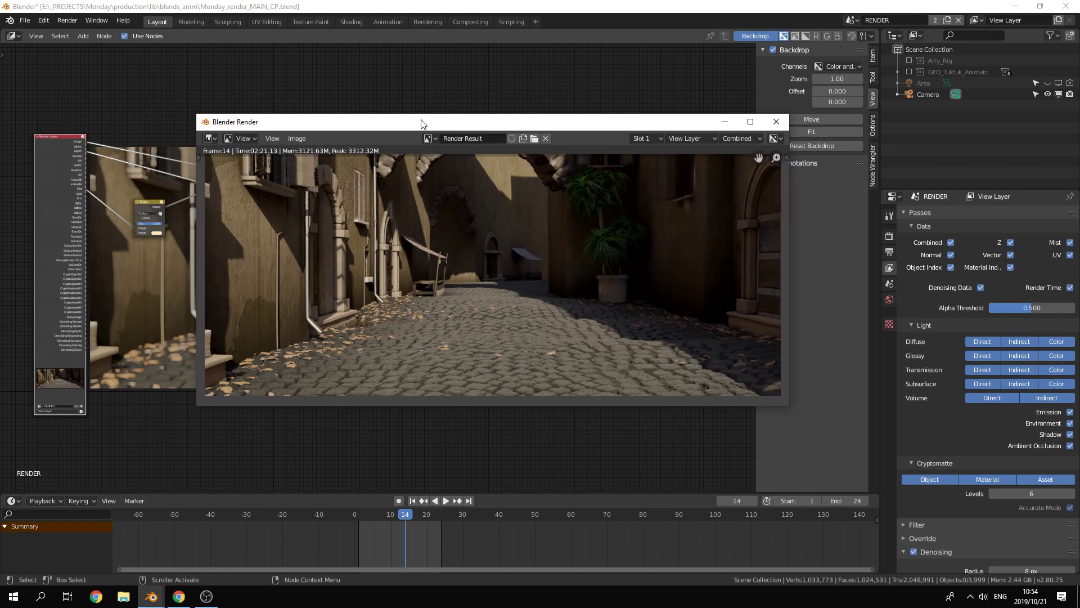
click(295, 139)
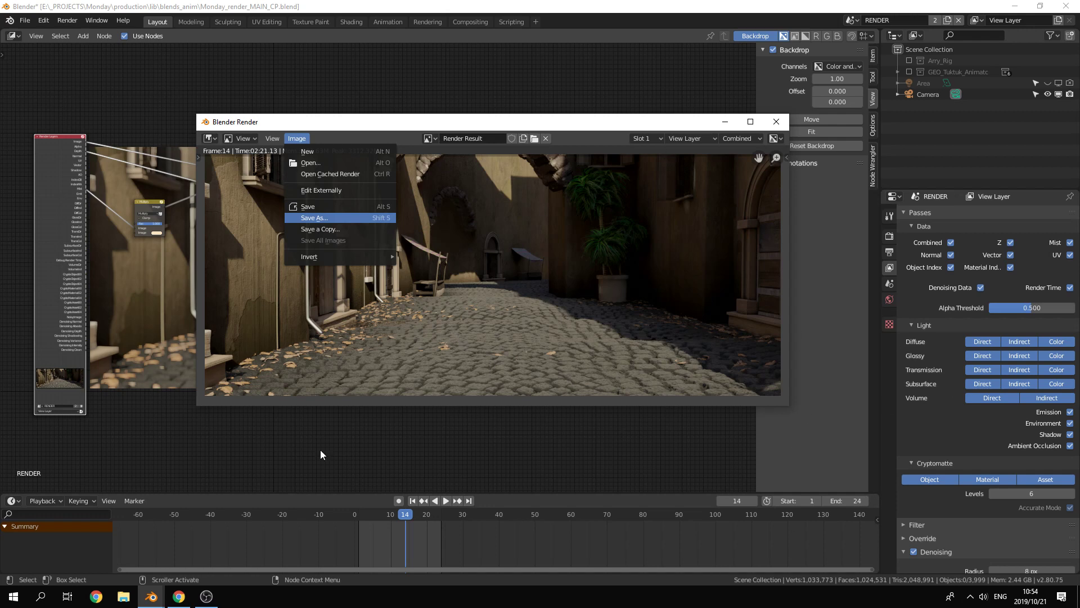
key(Return)
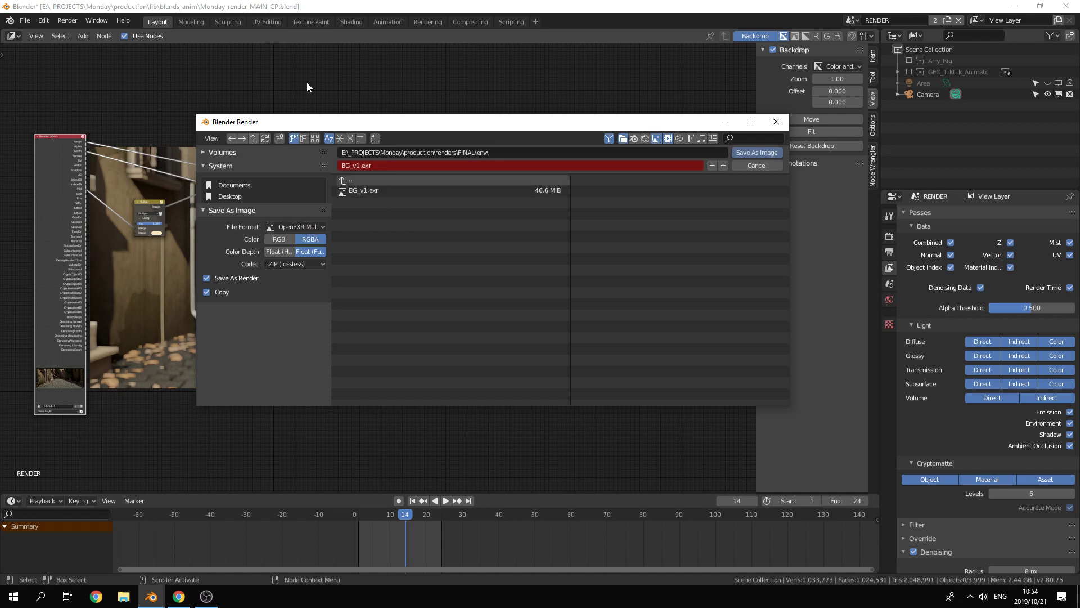
click(776, 121)
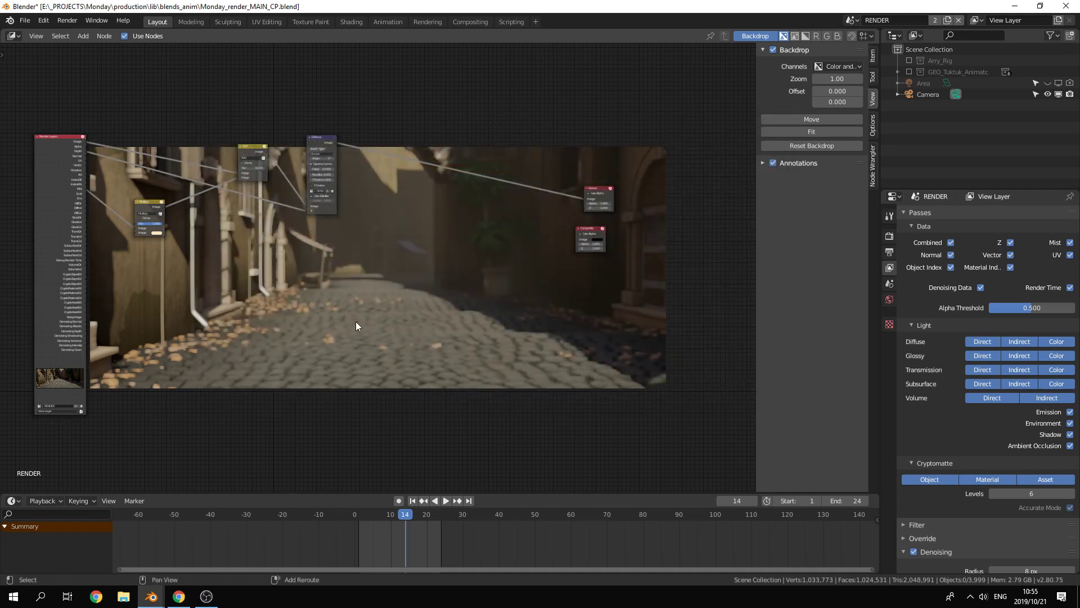
Step: Add an Image node that loads BG_v1.exr from the env render folder and set its layer to View Layer
key(shift+a)
mouse_move(349, 277)
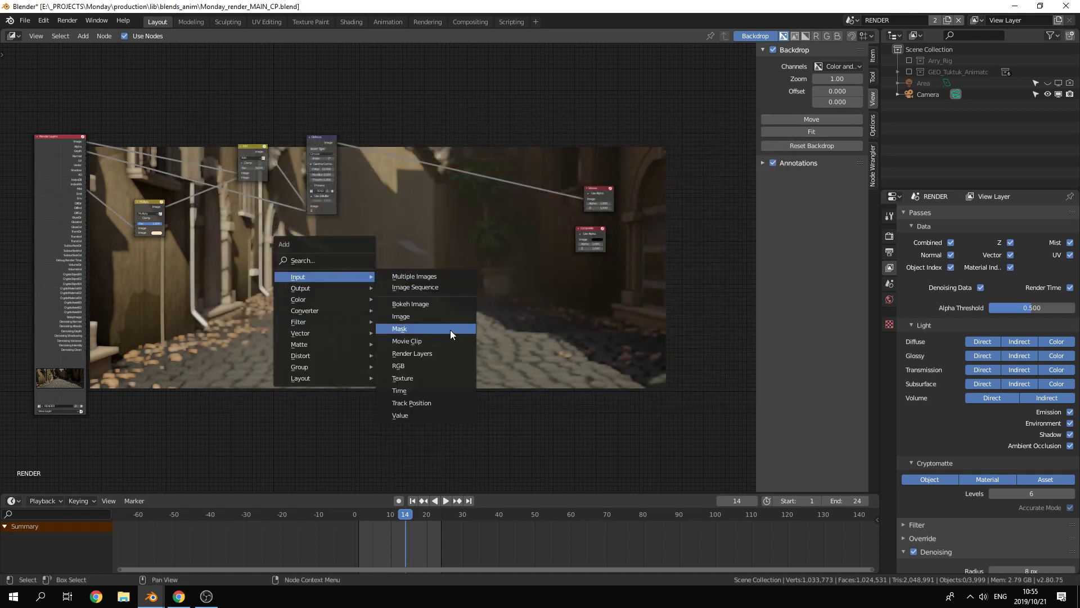
click(447, 316)
click(359, 292)
scroll(380, 350, up, 5)
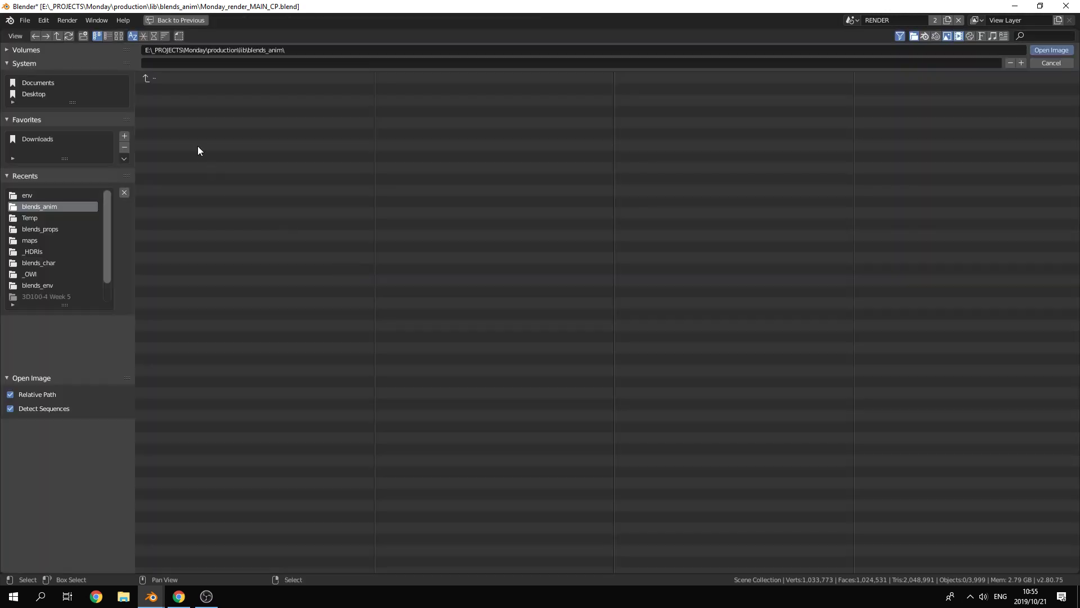
click(32, 194)
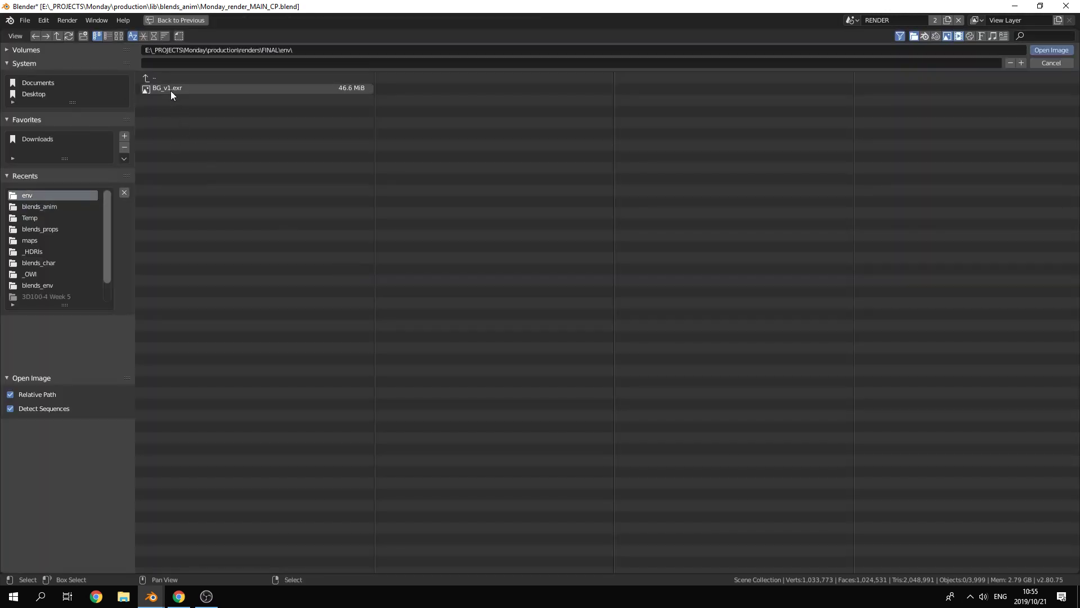
click(170, 90)
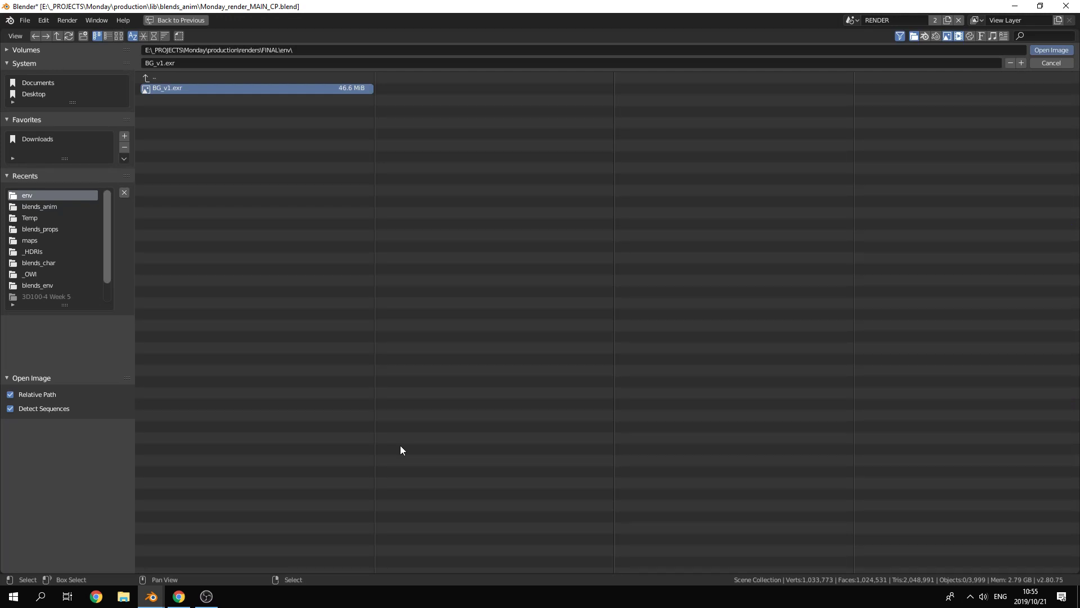
key(Return)
click(447, 309)
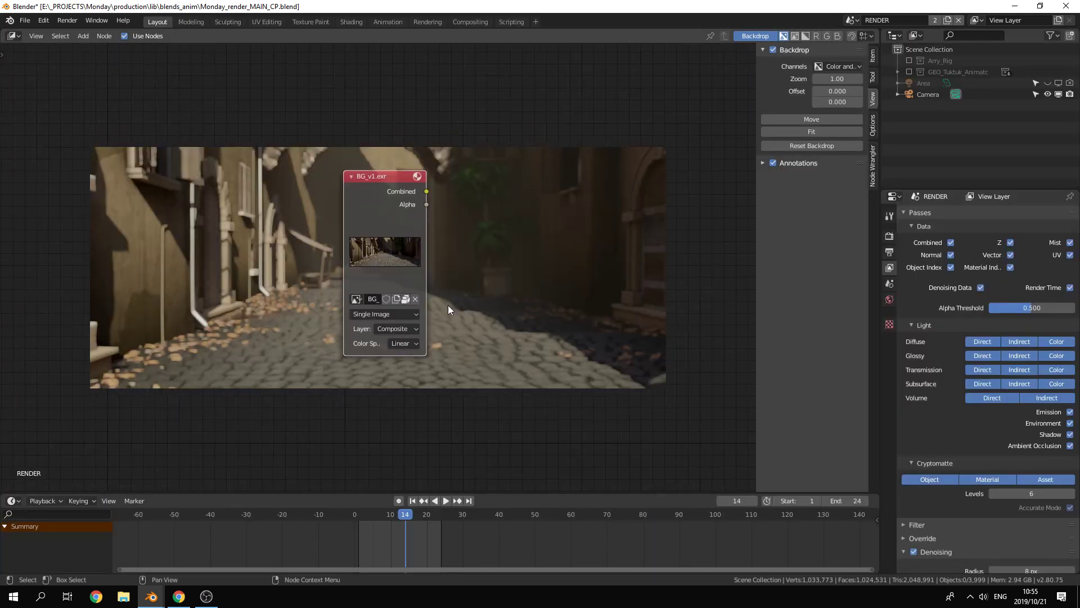
click(398, 330)
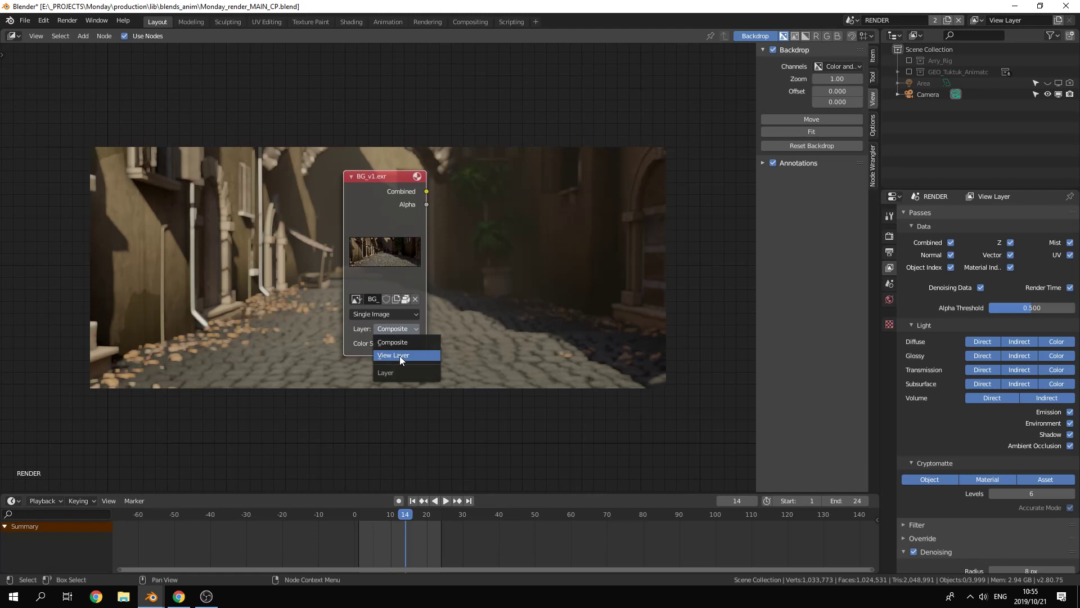
click(399, 356)
Step: Move the BG_v1.exr image node to the left of the Render Layers node and shift Render Layers slightly to make room
scroll(474, 345, down, 5)
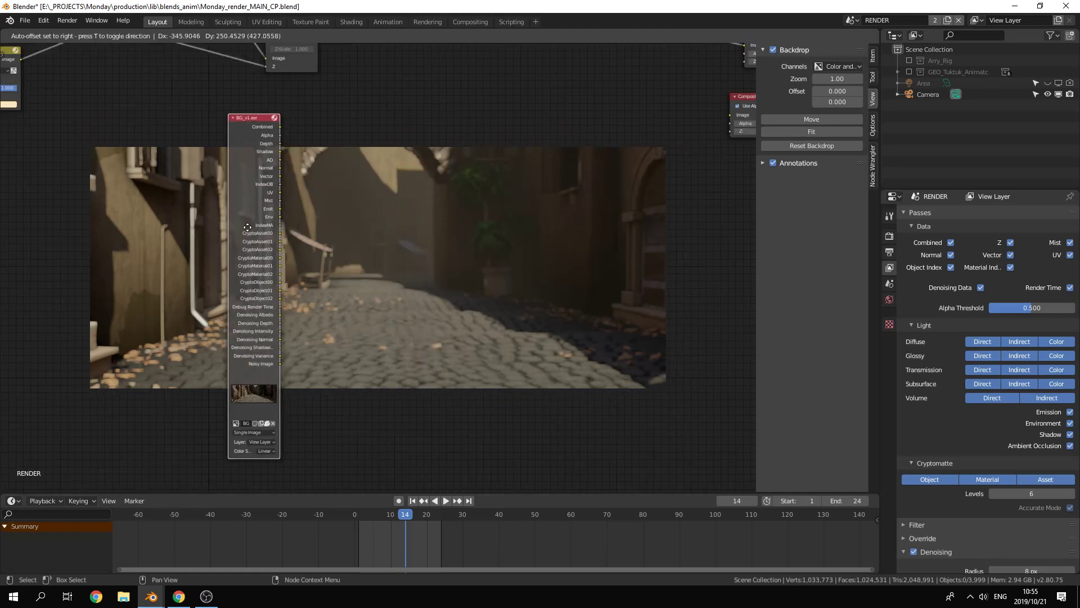
middle_drag(353, 282, 425, 278)
drag(362, 258, 378, 333)
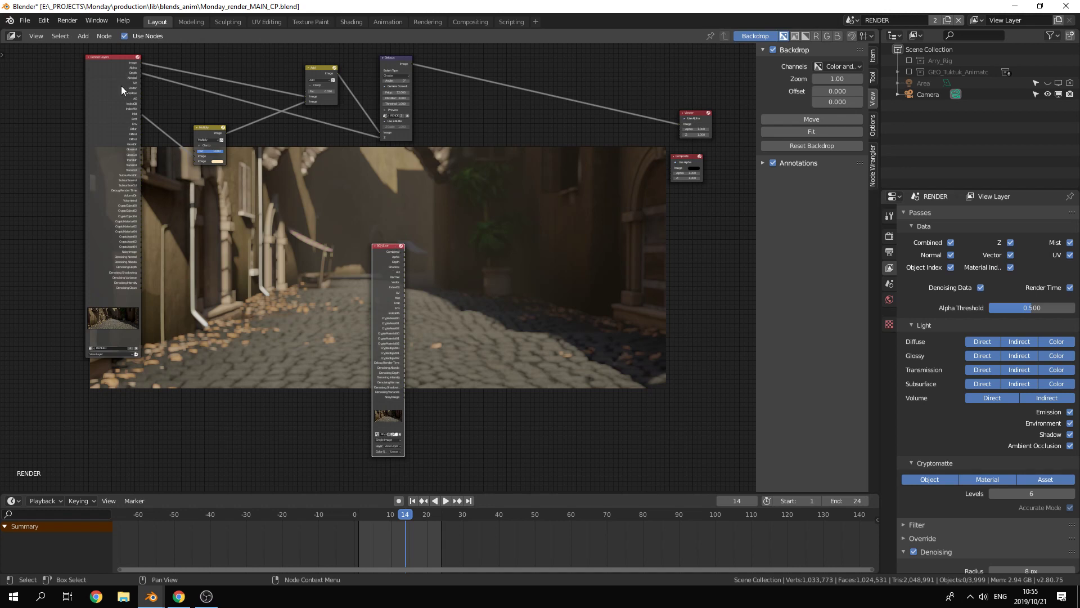
drag(389, 283, 53, 101)
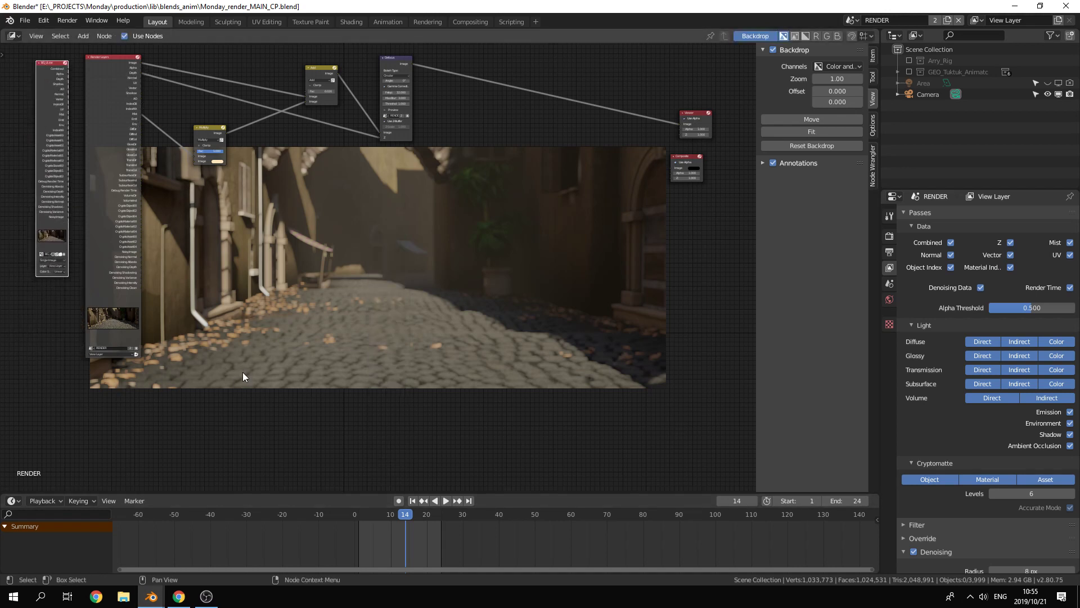
drag(46, 77, 49, 67)
drag(102, 116, 107, 123)
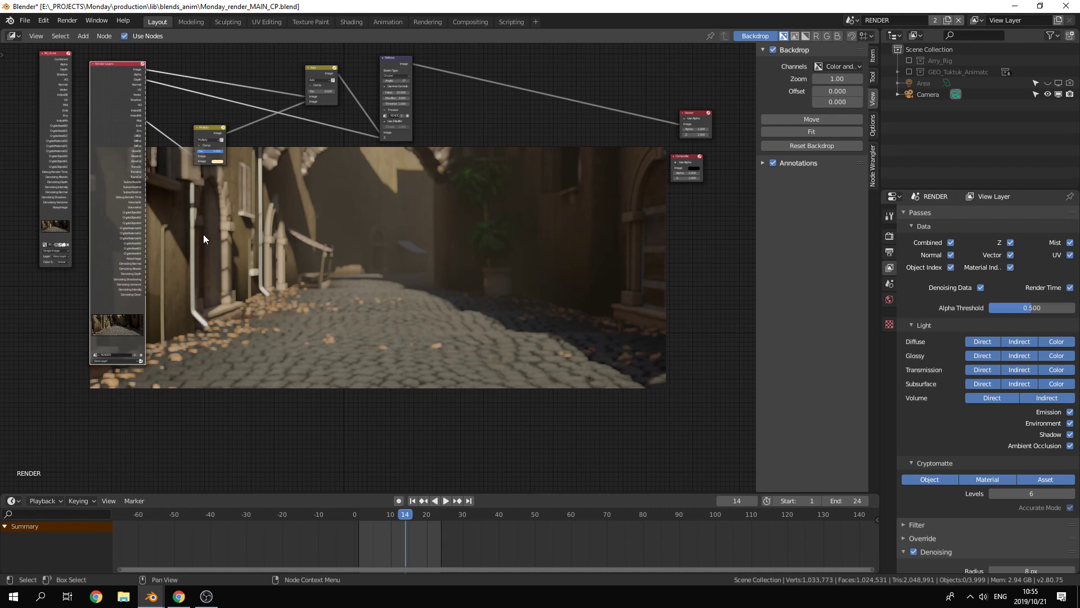
click(206, 595)
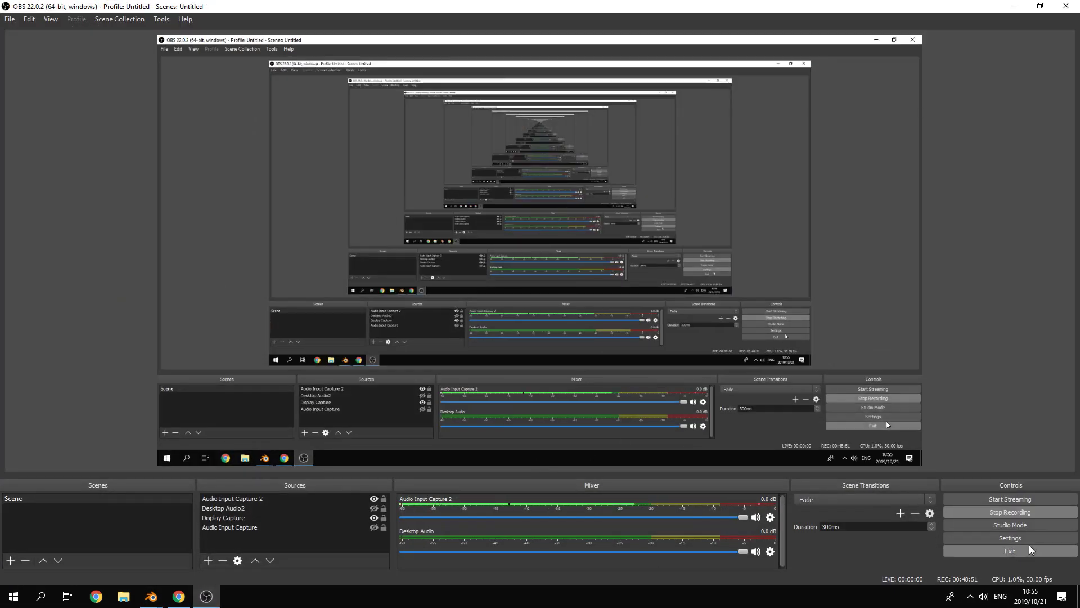